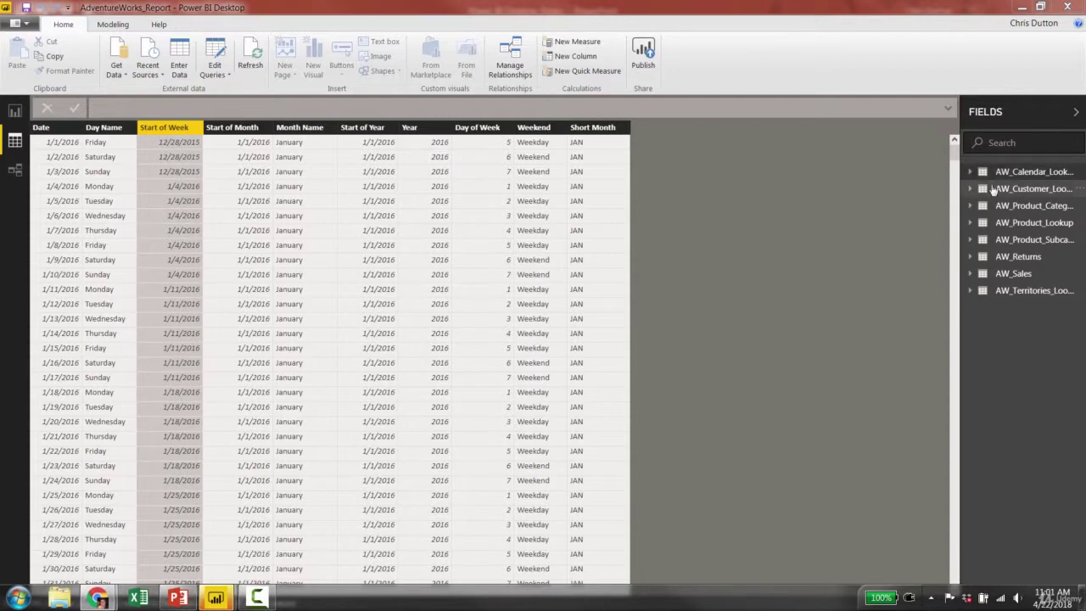
Add a calculated column named Customer Priority to the AW_Customer_Lookup table.
{"action": "left_click", "coordinate": [1003, 190]}
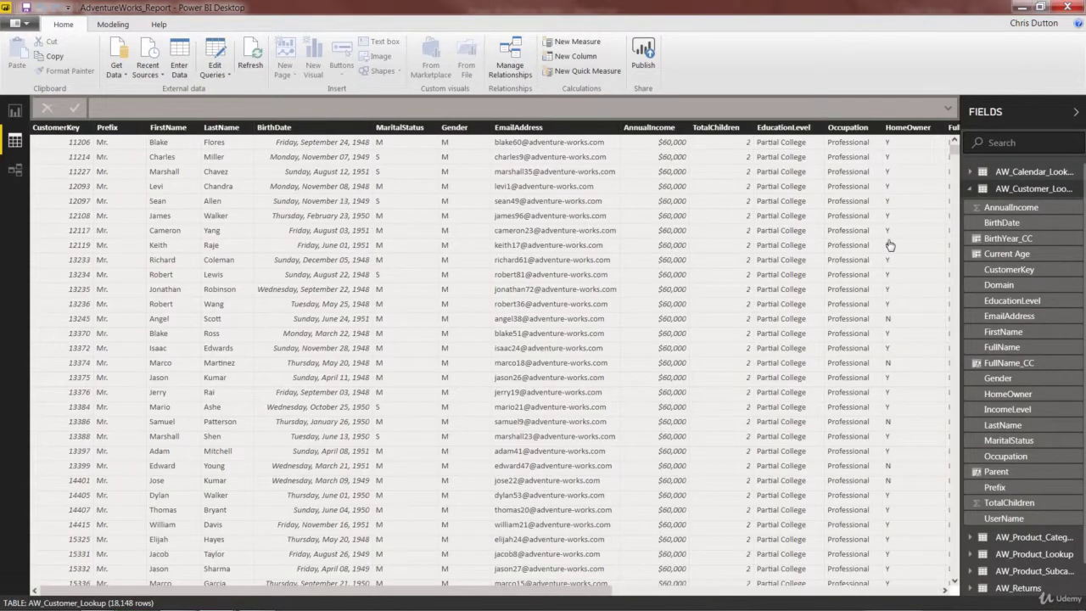
{"action": "right_click", "coordinate": [611, 235]}
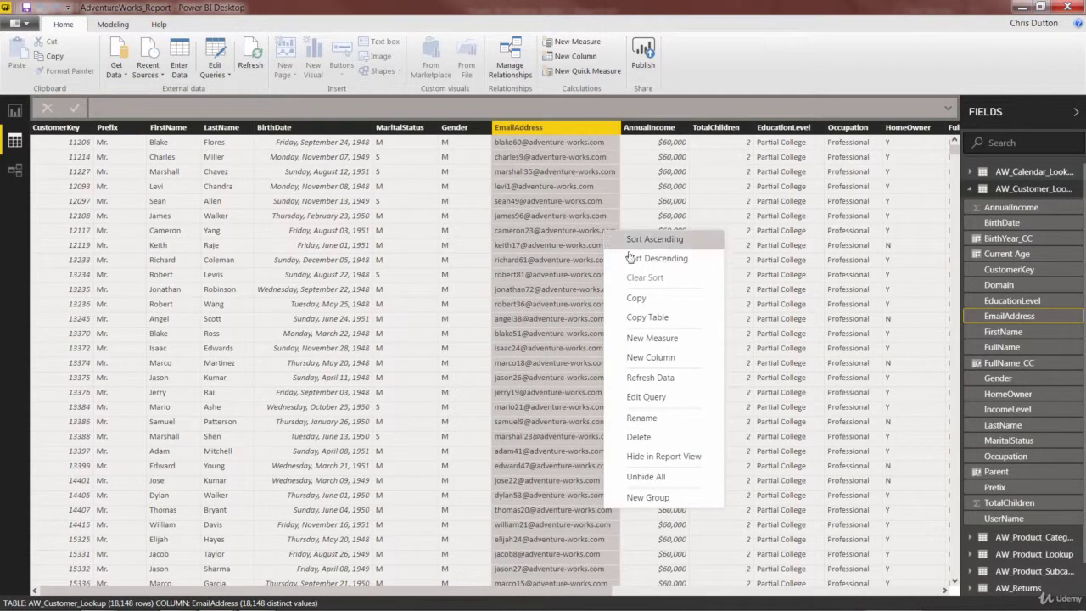
{"action": "left_click", "coordinate": [651, 363]}
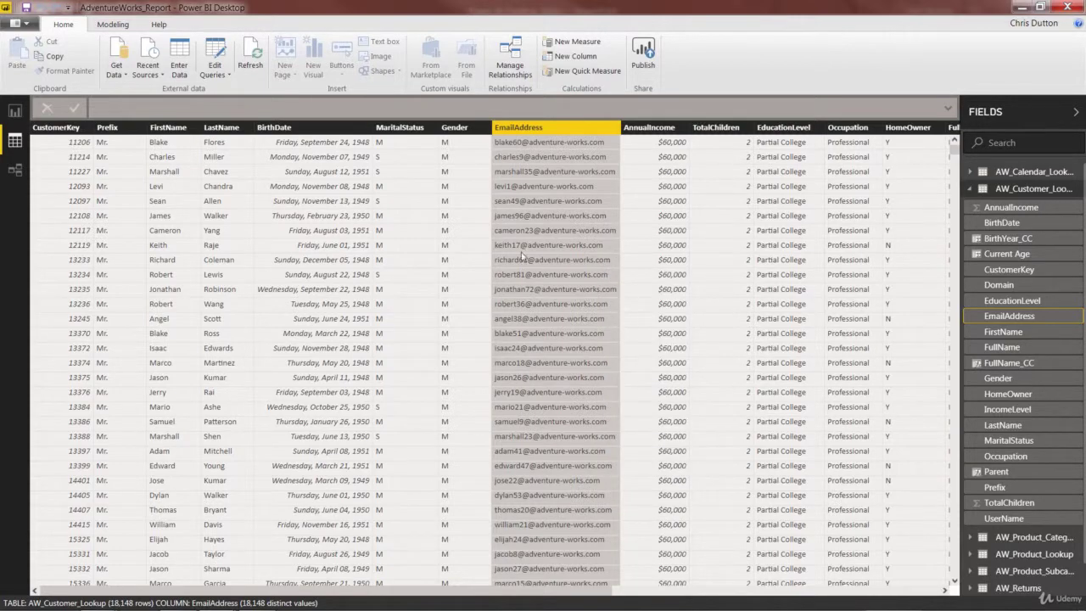
{"action": "type", "text": "Custom"}
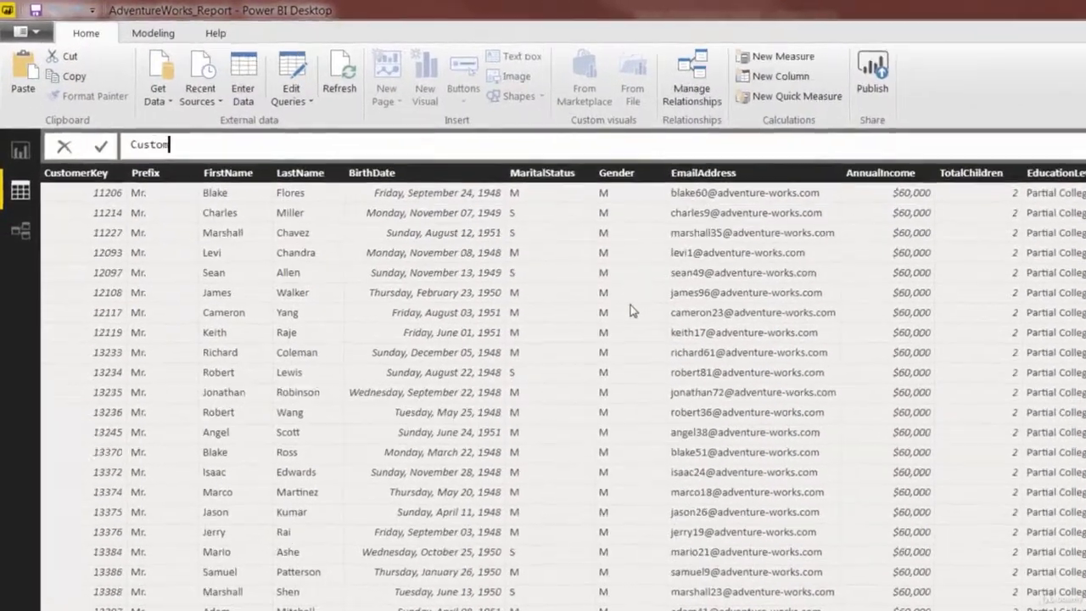
{"action": "type", "text": "er Prio"}
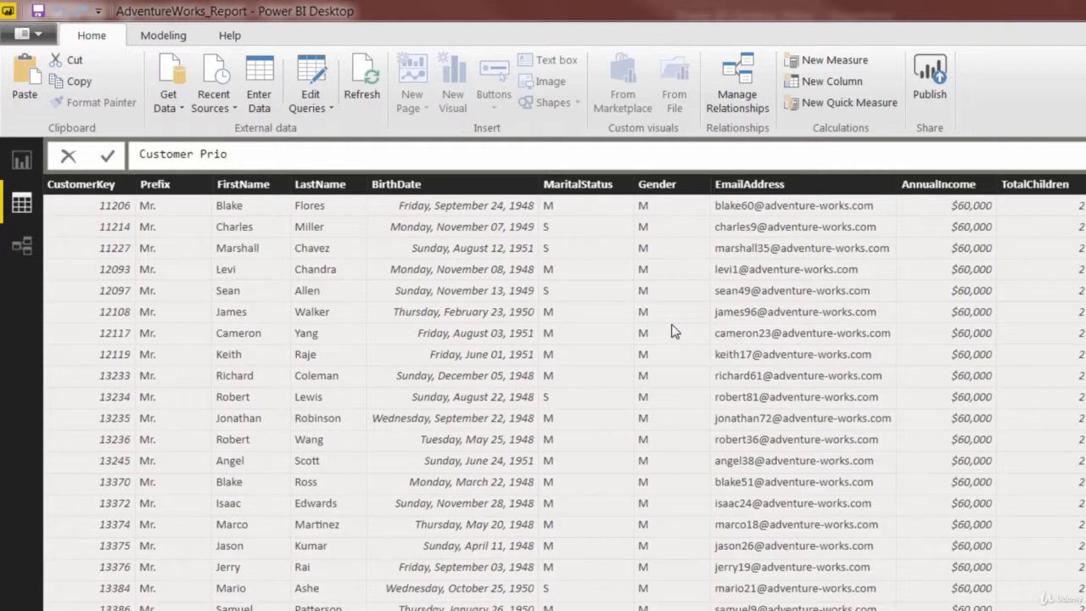
{"action": "type", "text": "rity ="}
Begin an IF formula that tests for Current Age<50 && the AnnualIncome column of AW_Customer_Lookup.
{"action": "type", "text": "IF"}
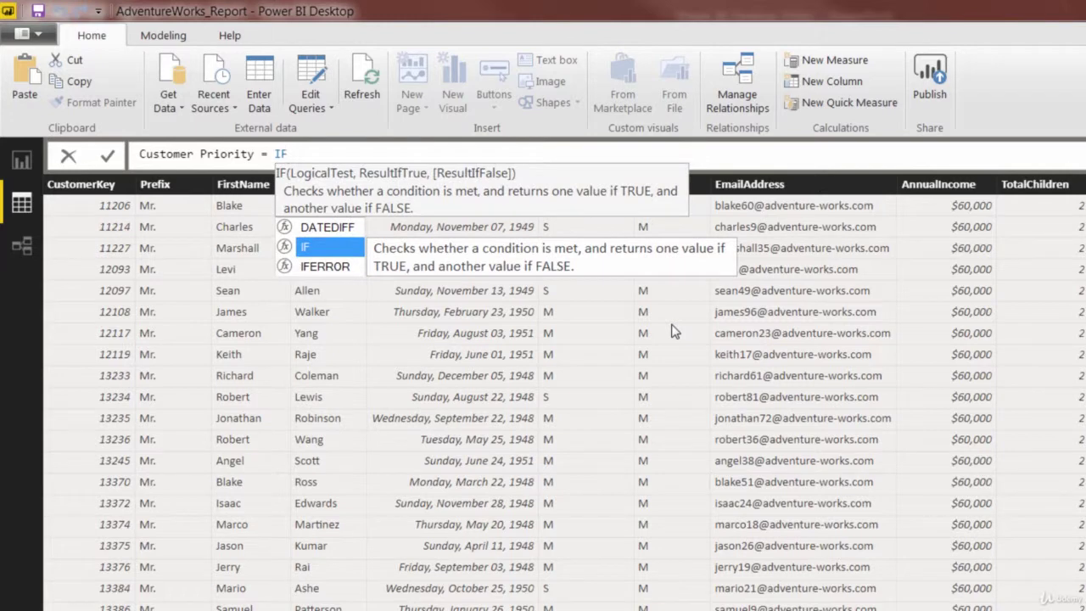
{"action": "type", "text": "(curr"}
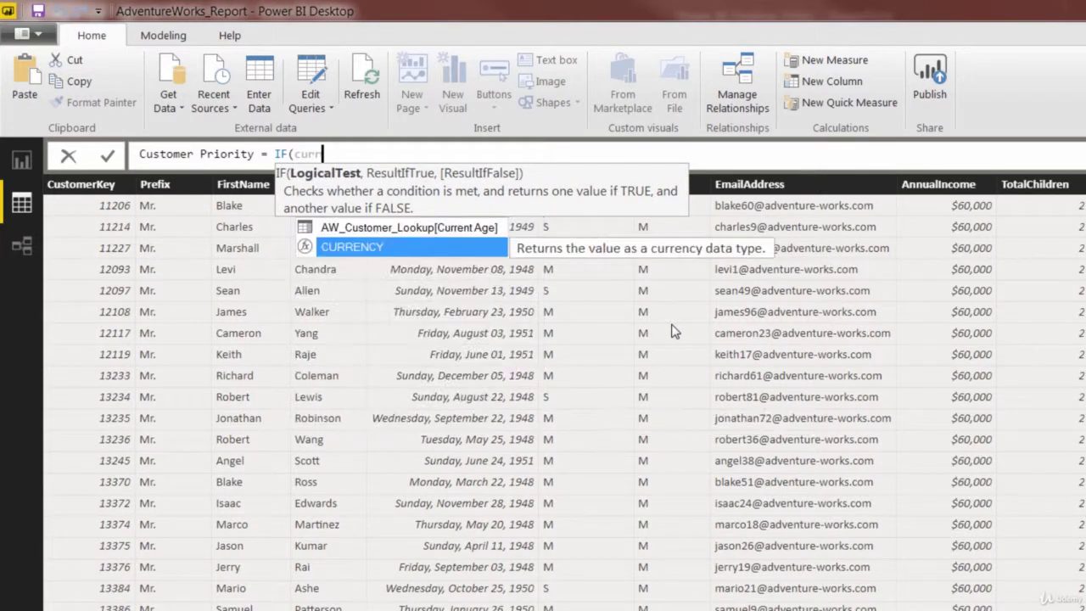
{"action": "type", "text": "en"}
{"action": "key", "text": "Up"}
{"action": "key", "text": "Tab"}
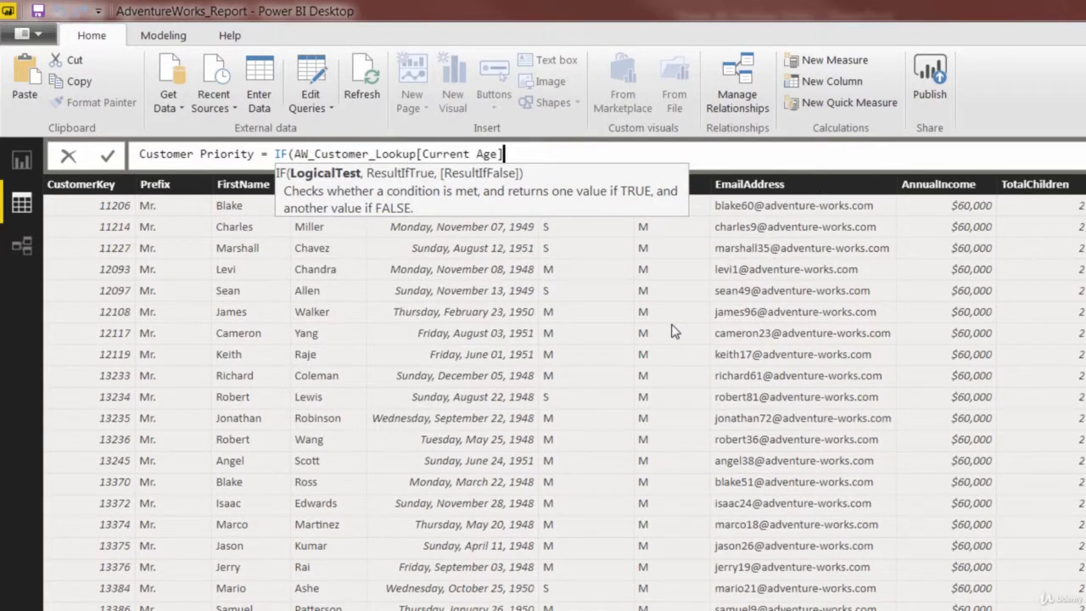
{"action": "type", "text": "<50 &&"}
{"action": "type", "text": "income"}
{"action": "key", "text": "Up"}
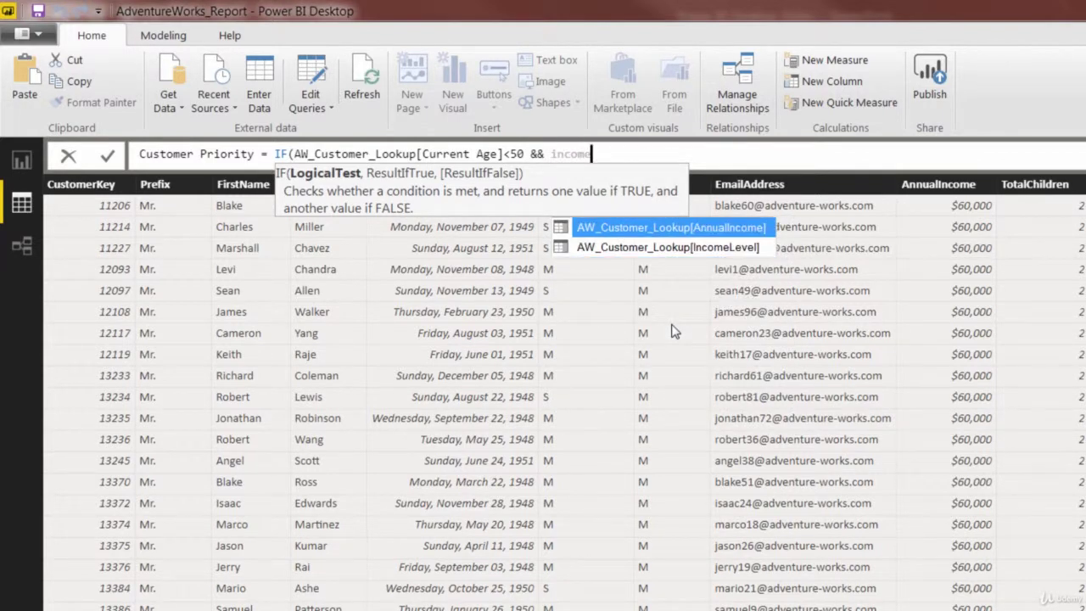
{"action": "key", "text": "Tab"}
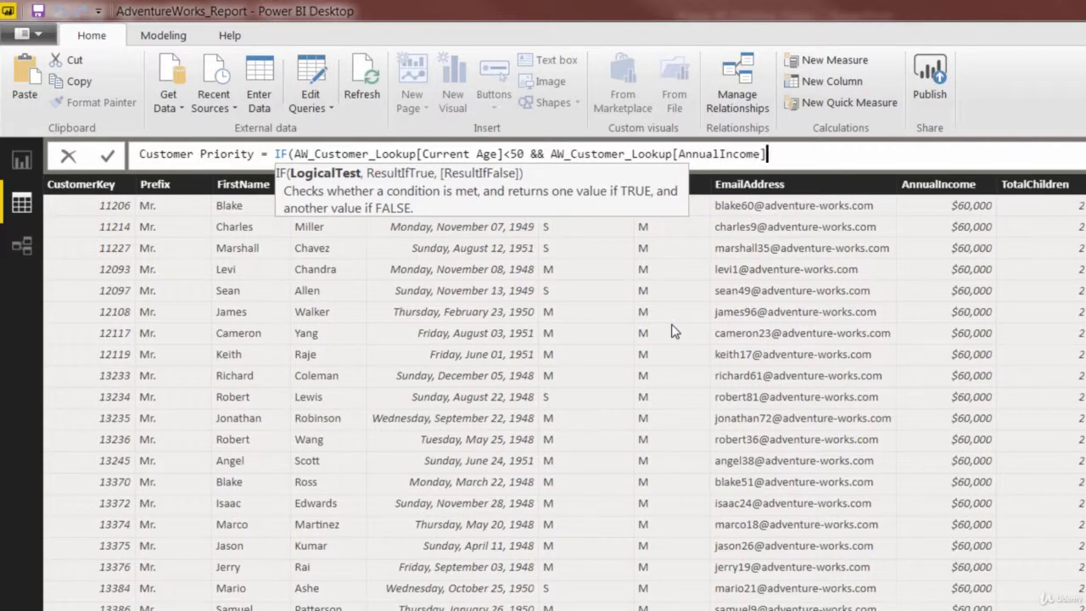
Complete the IF formula with an income threshold of >100000, returning "Priority" if true and "Standard" if false, and check the new column.
{"action": "type", "text": ">100000,\"Priority"}
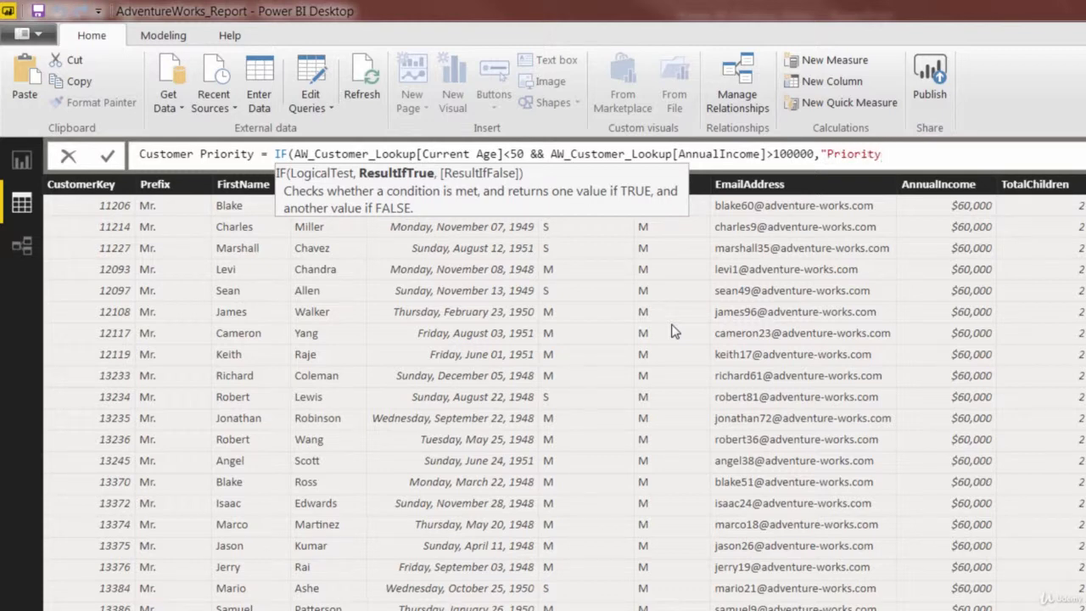
{"action": "type", "text": "\",\"Standard\")"}
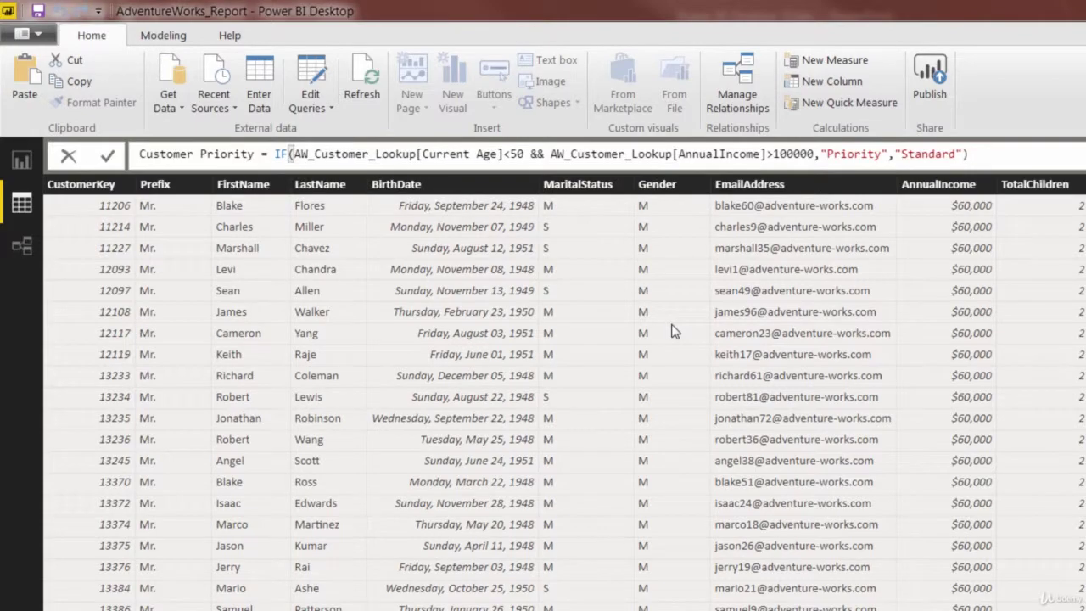
{"action": "key", "text": "Return"}
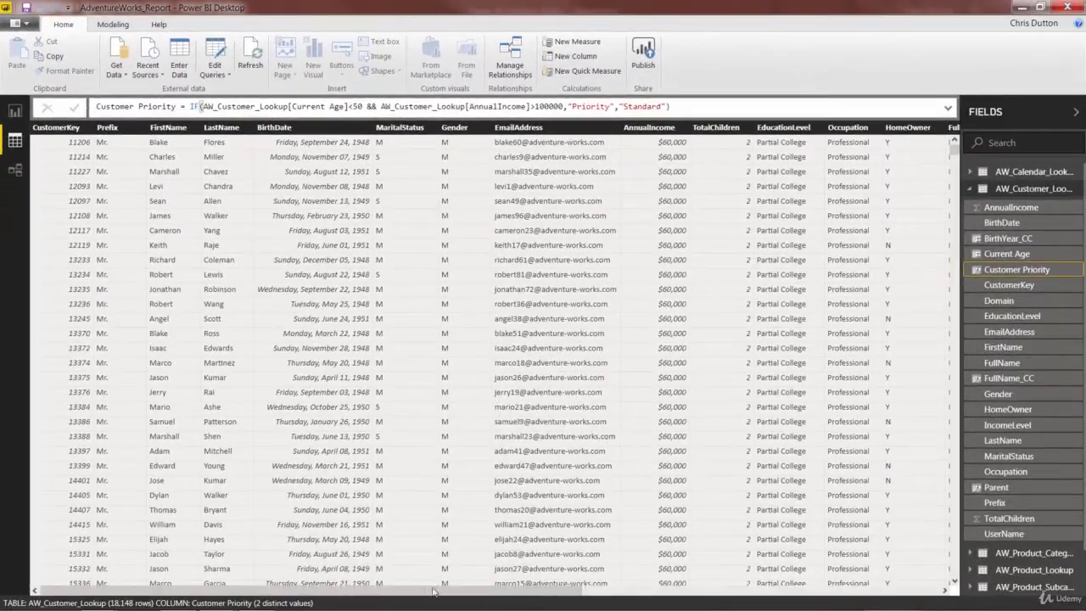
{"action": "left_click_drag", "start_coordinate": [544, 591], "coordinate": [903, 595]}
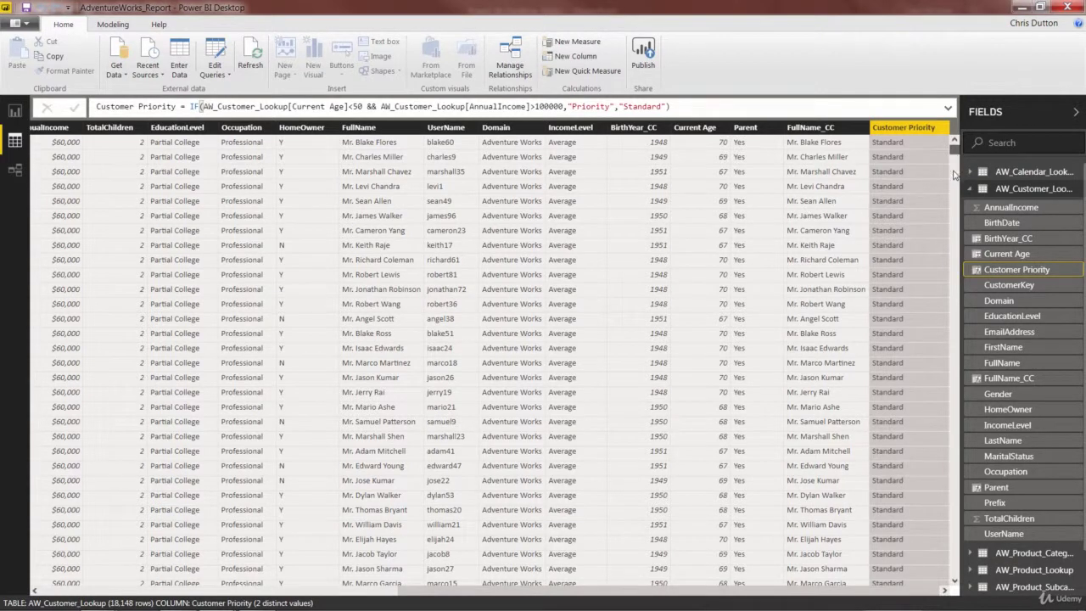
{"action": "mouse_move", "coordinate": [953, 149]}
{"action": "left_mouse_down"}
{"action": "mouse_move", "coordinate": [953, 550]}
{"action": "mouse_move", "coordinate": [992, 185]}
{"action": "mouse_move", "coordinate": [956, 174]}
{"action": "mouse_move", "coordinate": [968, 146]}
{"action": "left_mouse_up"}
Add a calculated column named Price Point to the AW_Product_Lookup table.
{"action": "left_click", "coordinate": [972, 189]}
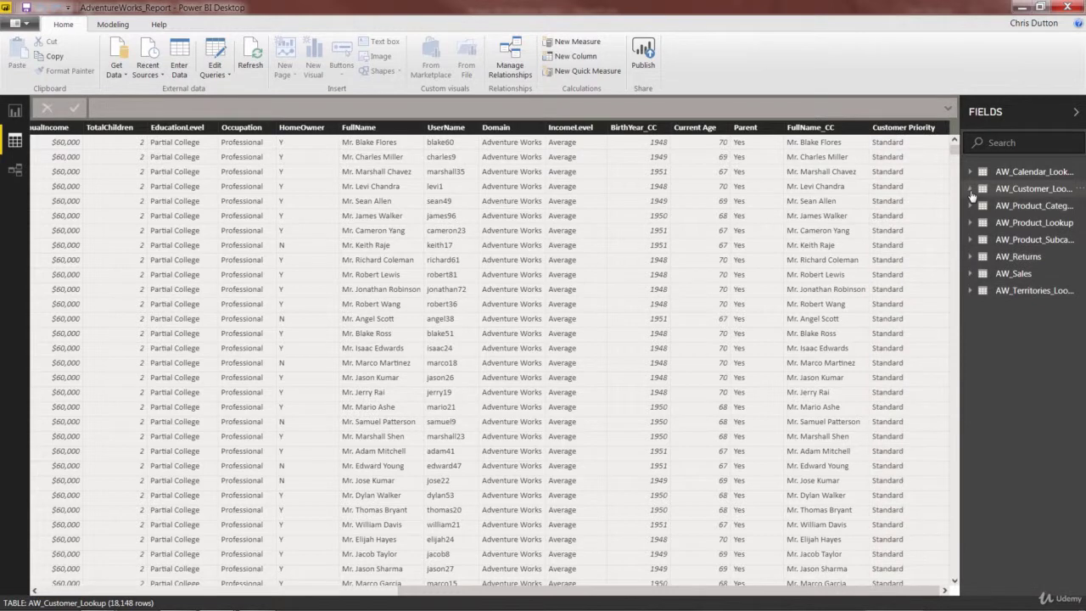
{"action": "left_click", "coordinate": [1027, 223]}
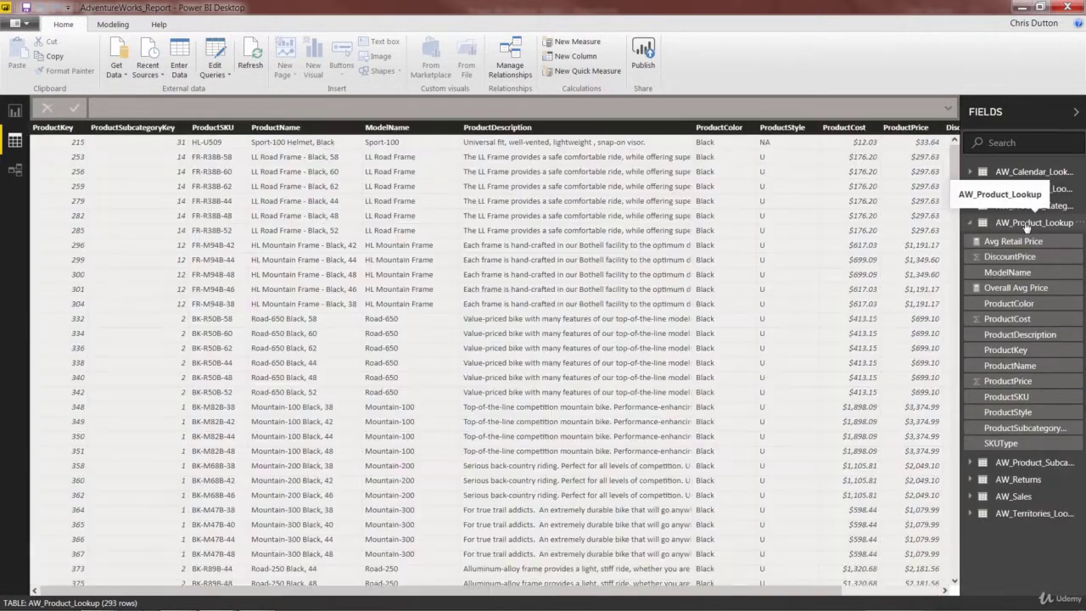
{"action": "right_click", "coordinate": [609, 244]}
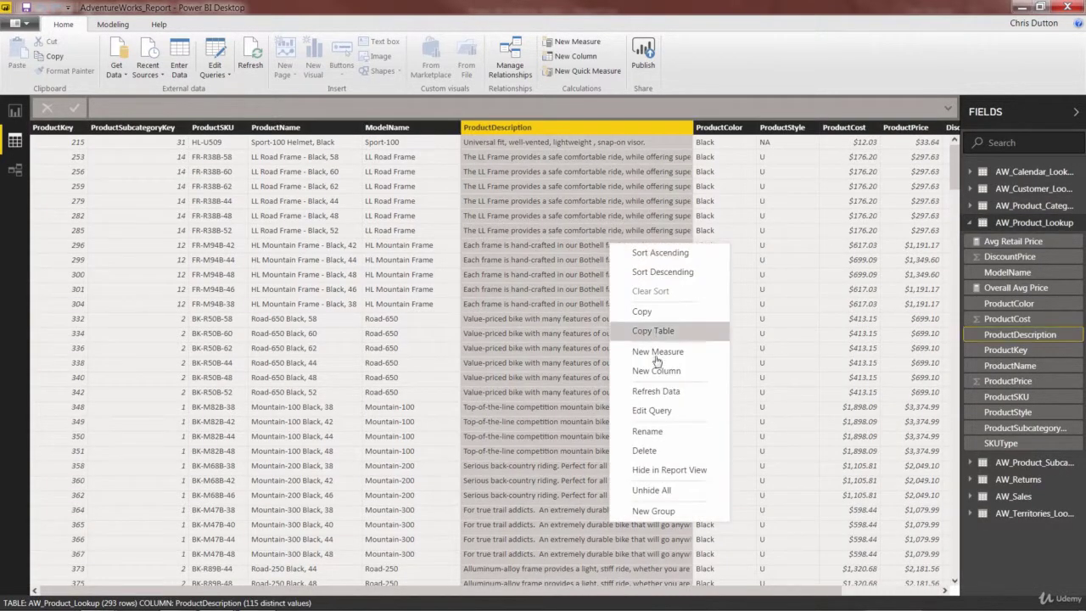
{"action": "left_click", "coordinate": [657, 371]}
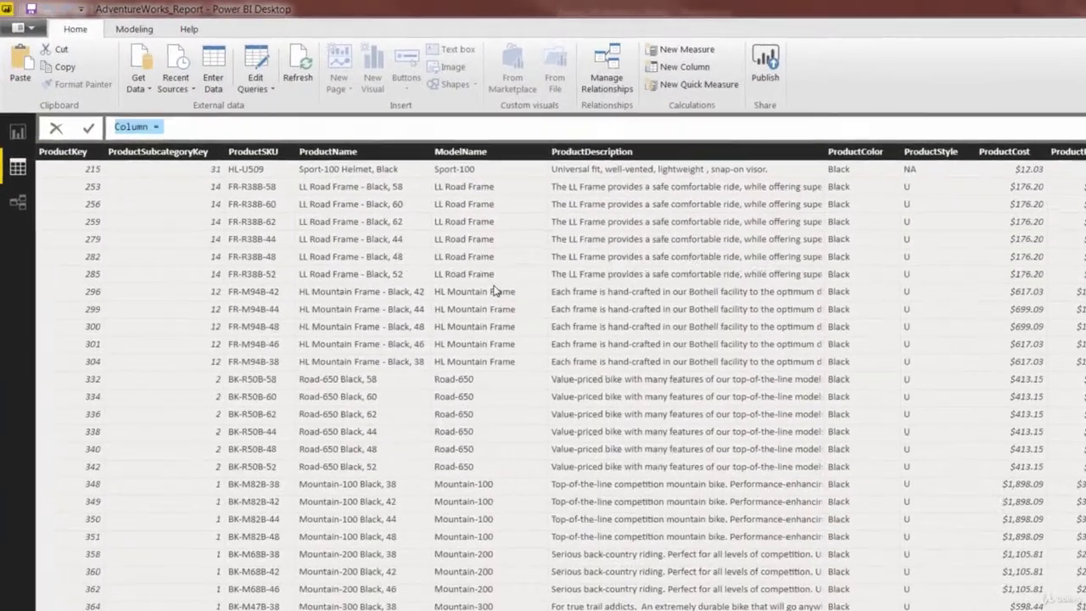
{"action": "key", "text": "BackSpace"}
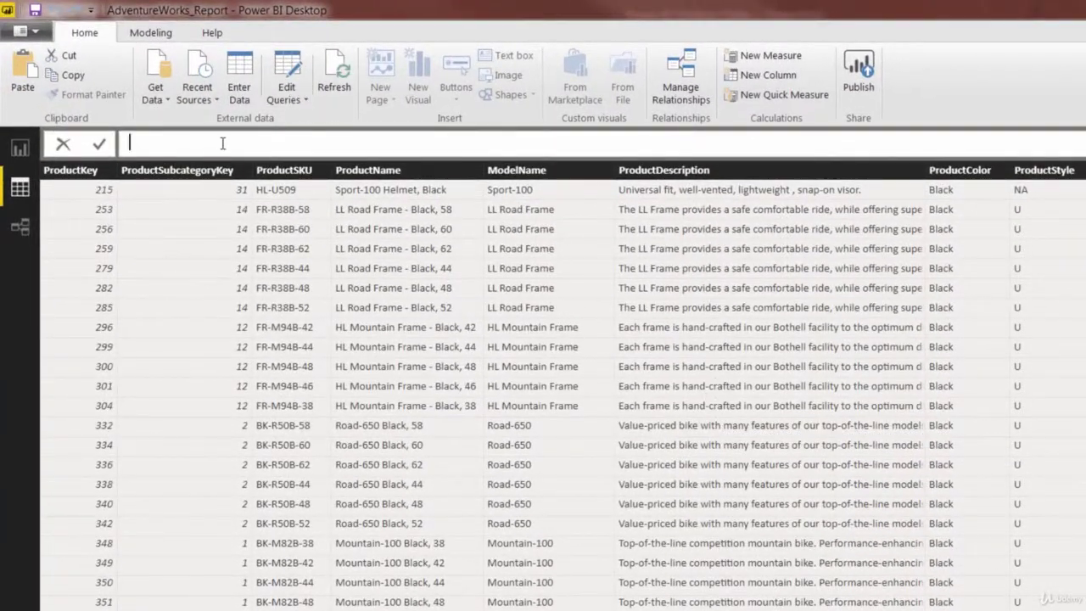
{"action": "type", "text": "Price Point ="}
Define Price Point with an IF formula returning "High" when AW_Product_Lookup[ProductPrice] is >500.
{"action": "type", "text": "IF("}
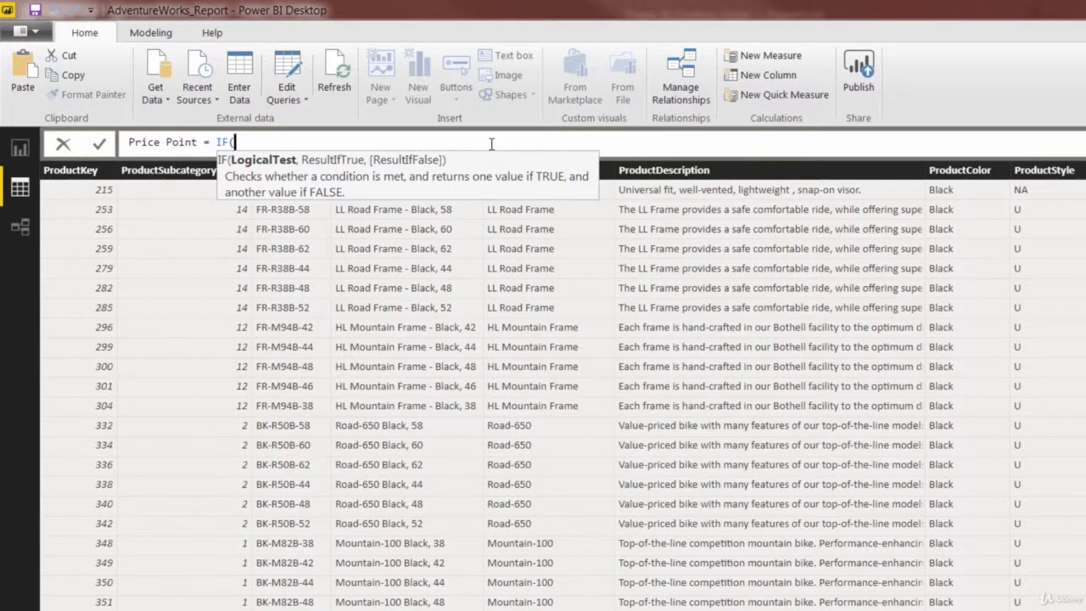
{"action": "type", "text": "price"}
{"action": "key", "text": "Down"}
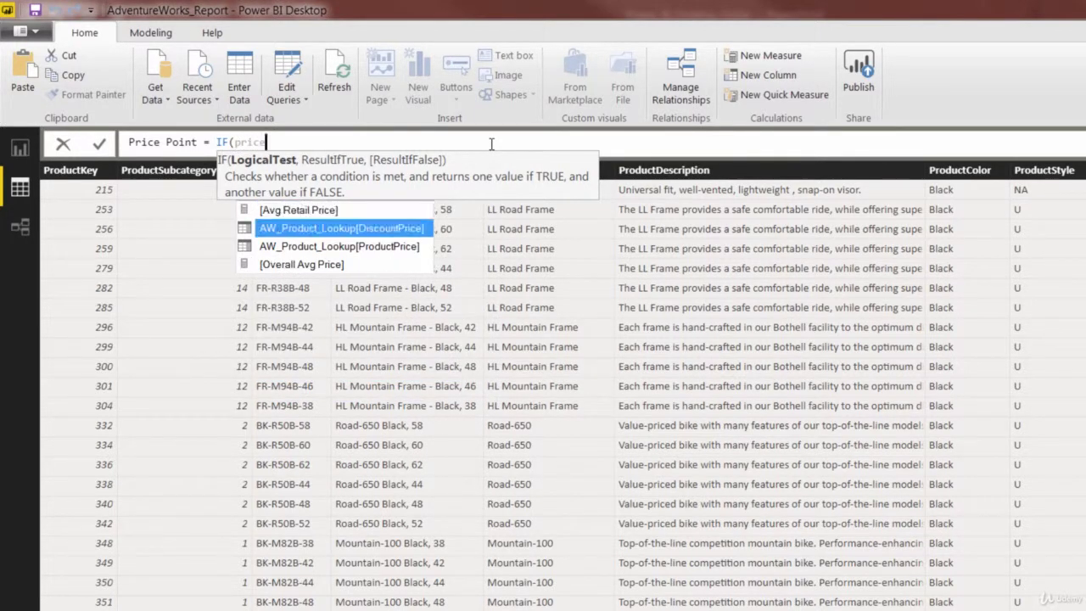
{"action": "key", "text": "Down"}
{"action": "key", "text": "Tab"}
{"action": "type", "text": ">"}
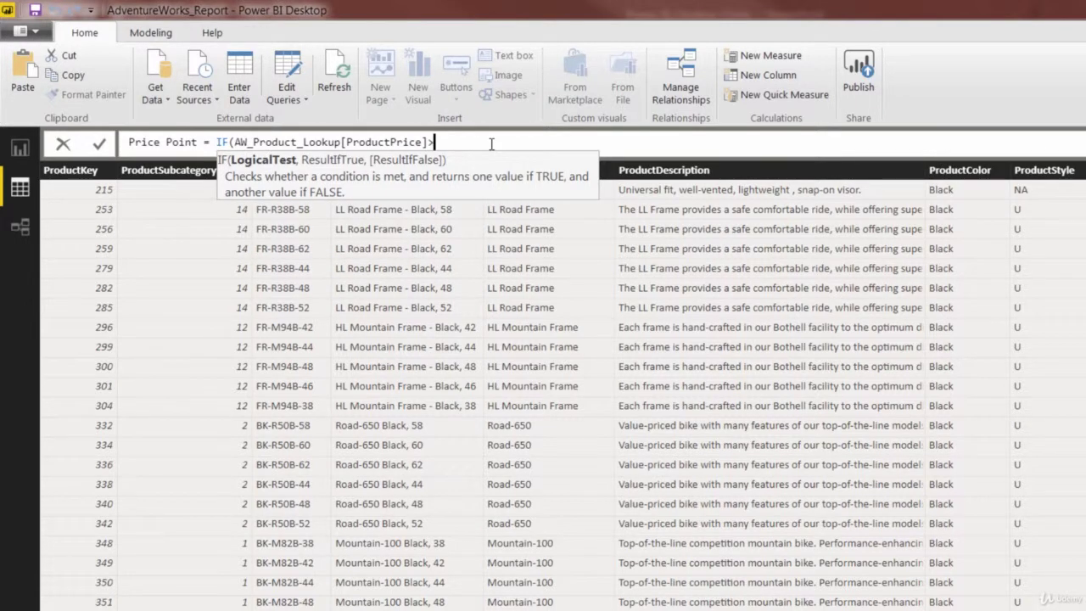
{"action": "type", "text": "500,\""}
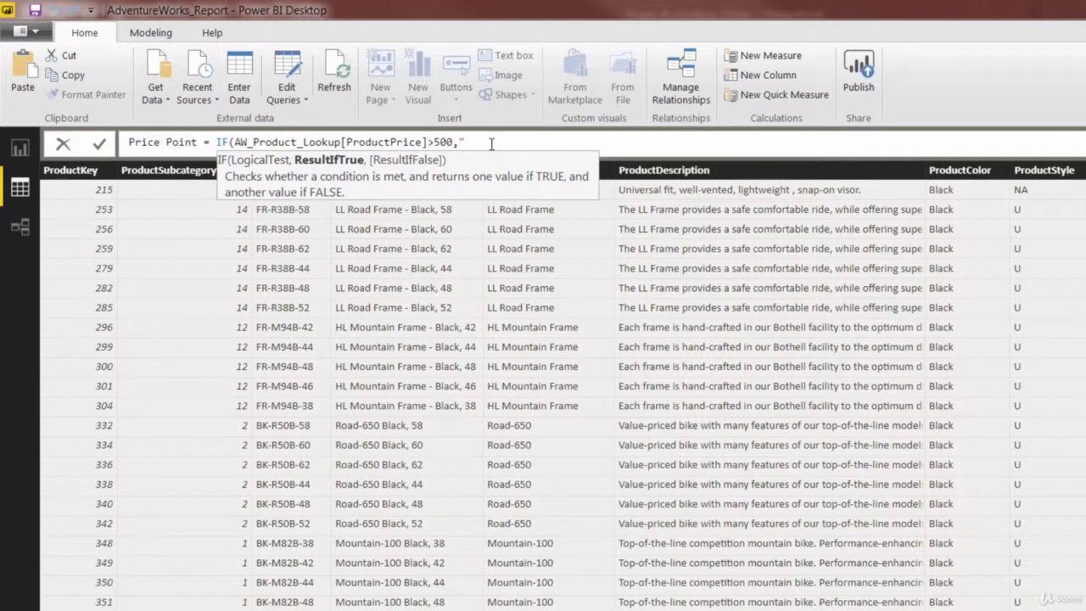
{"action": "type", "text": "High\","}
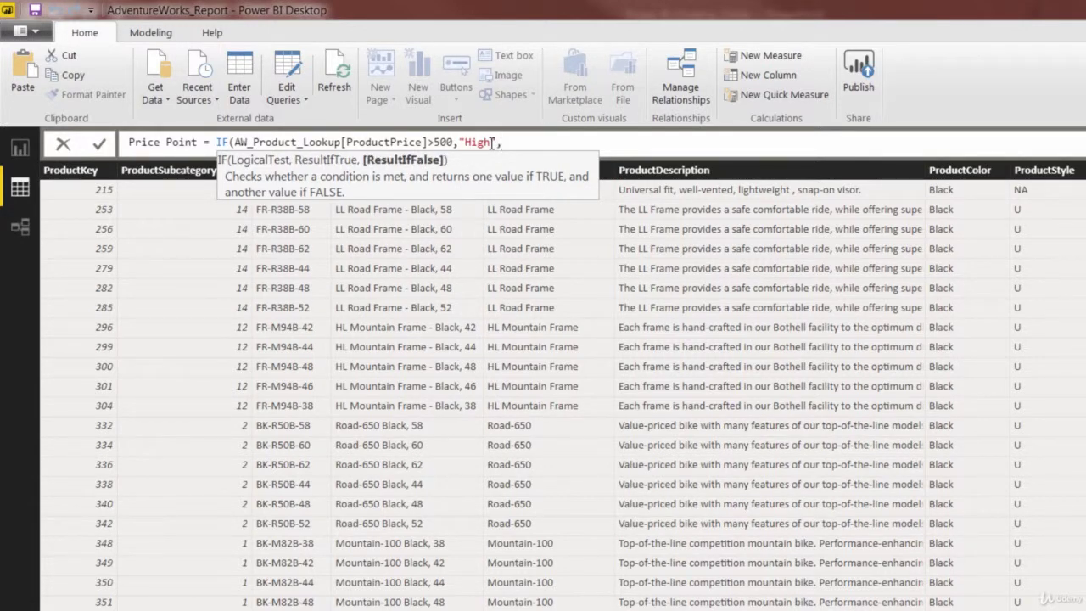
Reuse the IF condition as a nested false result, with its ProductPrice threshold set to >100.
{"action": "left_click_drag", "start_coordinate": [216, 142], "coordinate": [454, 142]}
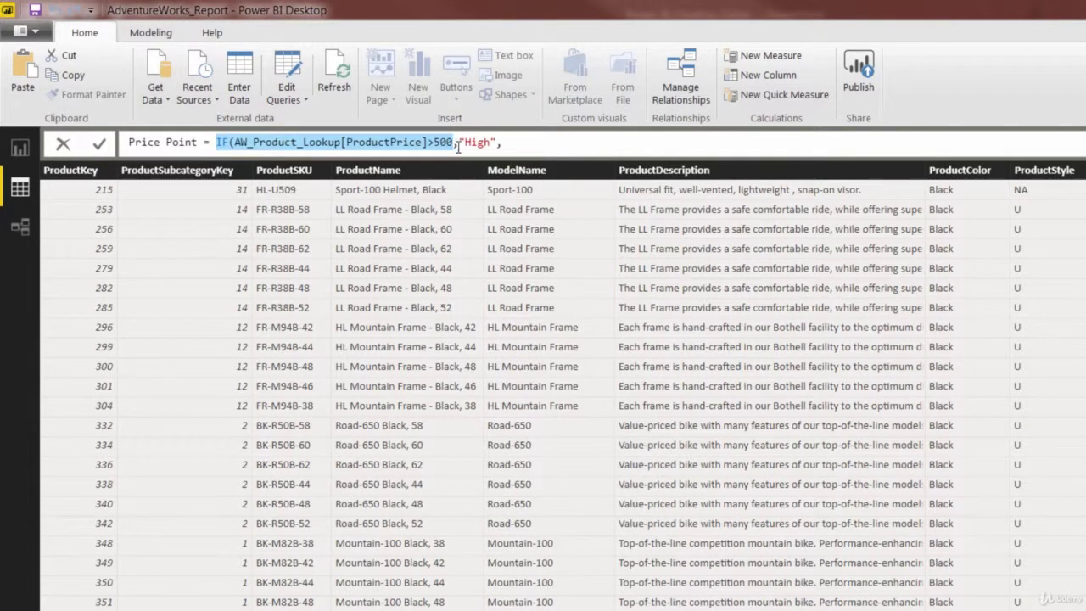
{"action": "key", "text": "ctrl+c"}
{"action": "left_click", "coordinate": [532, 145]}
{"action": "key", "text": "ctrl+v"}
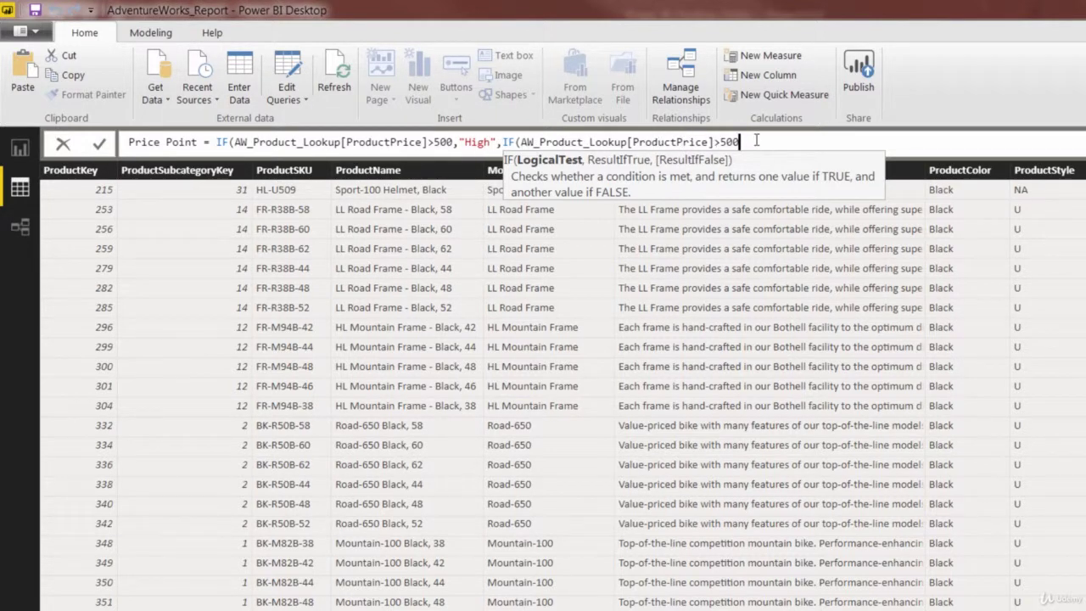
{"action": "key", "text": "BackSpace"}
{"action": "key", "text": "BackSpace"}
{"action": "key", "text": "BackSpace"}
{"action": "type", "text": "100,"}
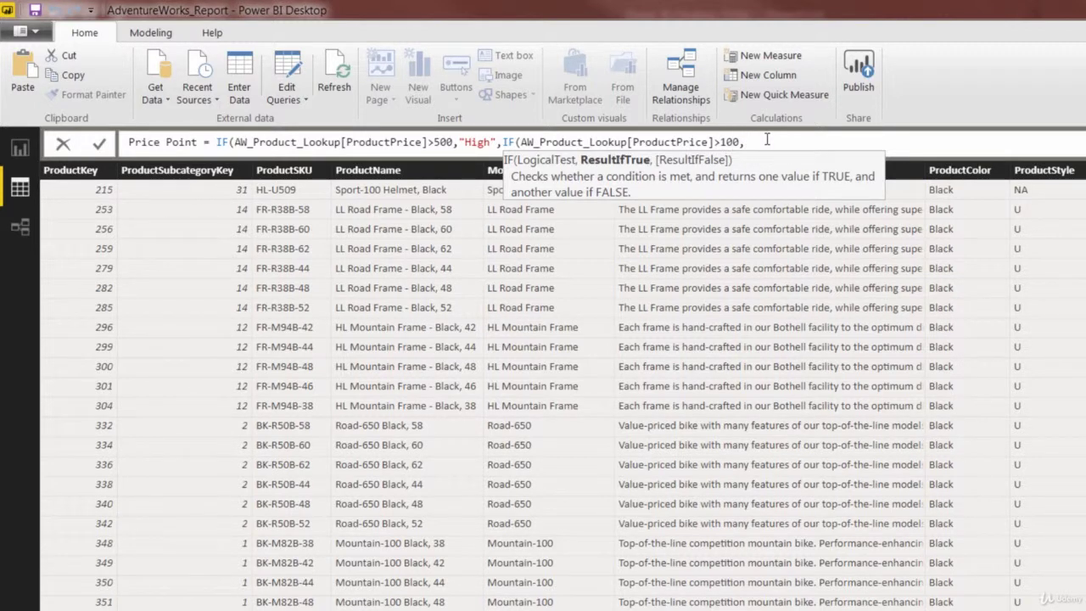
Finish the nested IF with "Mid-Range" if true and "Low" if false, commit the formula and check the Price Point column.
{"action": "type", "text": "\"Mid-Range\","}
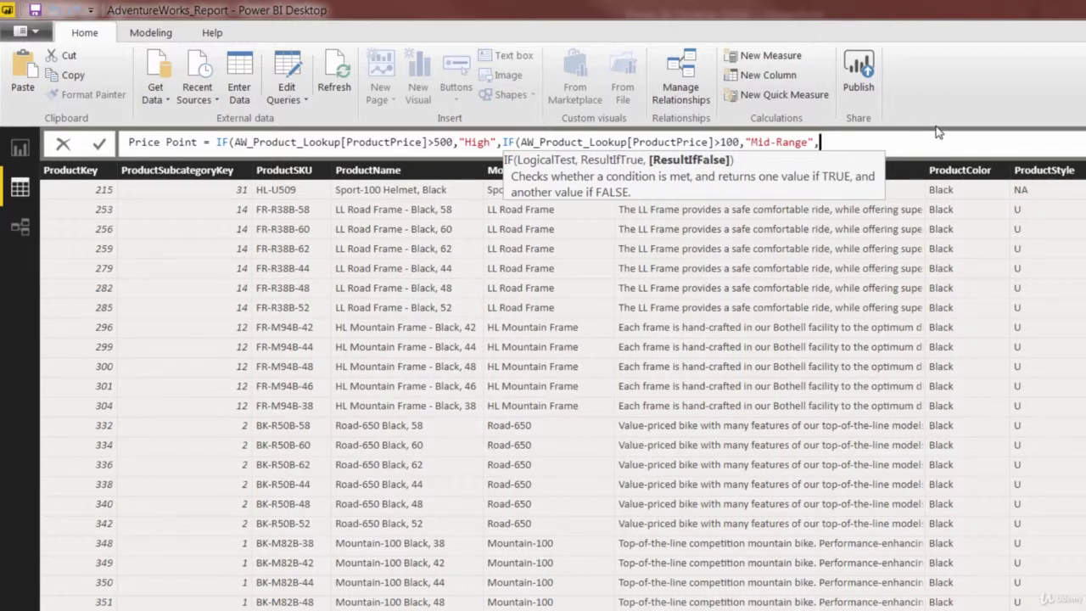
{"action": "type", "text": "\""}
{"action": "type", "text": "Low\")"}
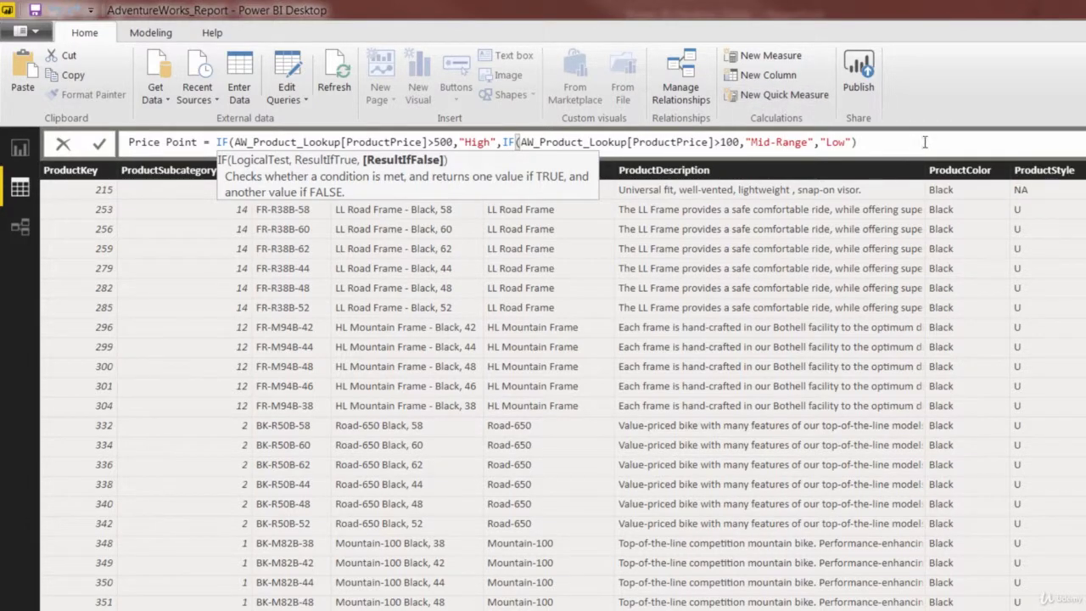
{"action": "key", "text": "Return"}
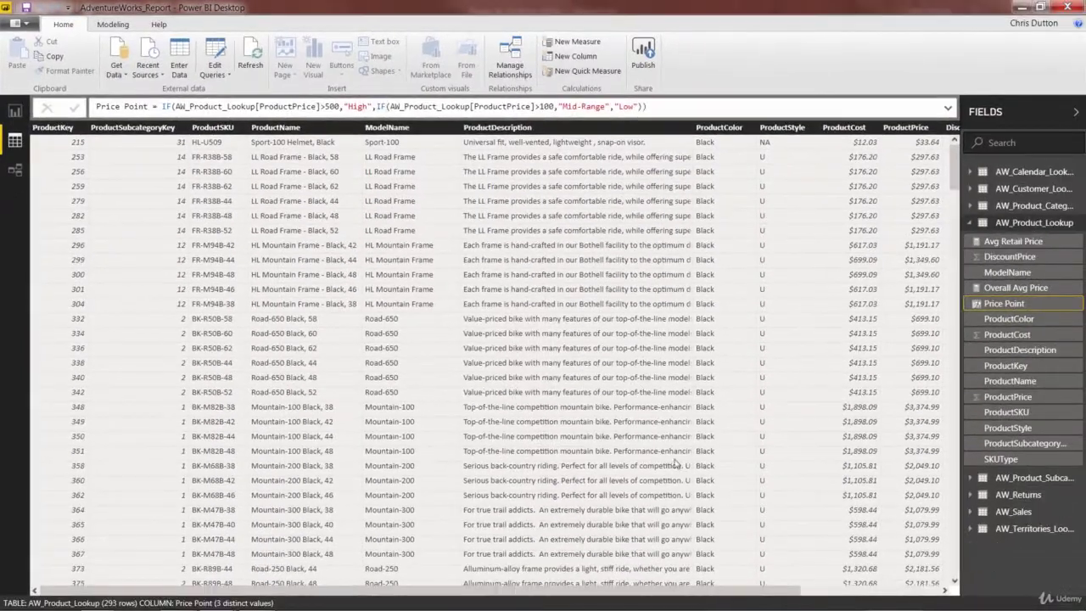
{"action": "left_click_drag", "start_coordinate": [544, 592], "coordinate": [658, 591]}
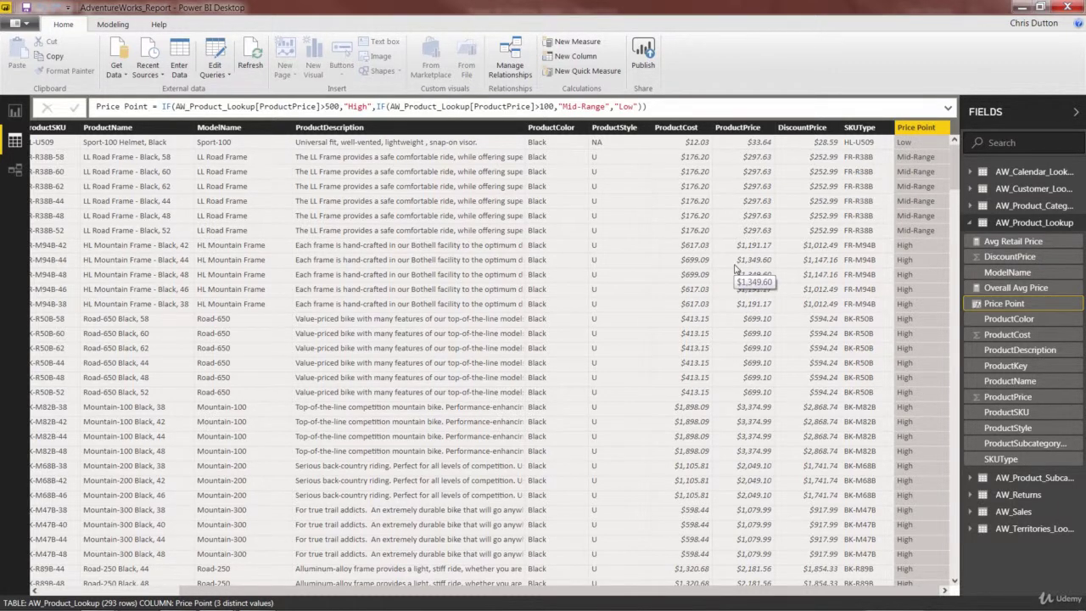
Add a calculated column named Short Day to the AW_Calendar_Lookup table.
{"action": "left_click", "coordinate": [1026, 173]}
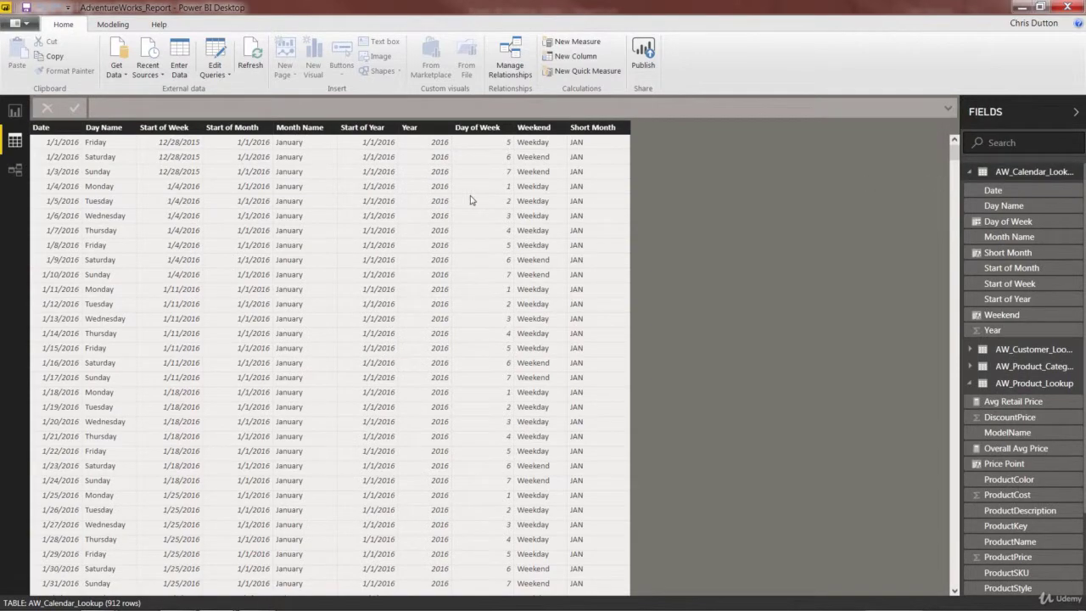
{"action": "right_click", "coordinate": [472, 198]}
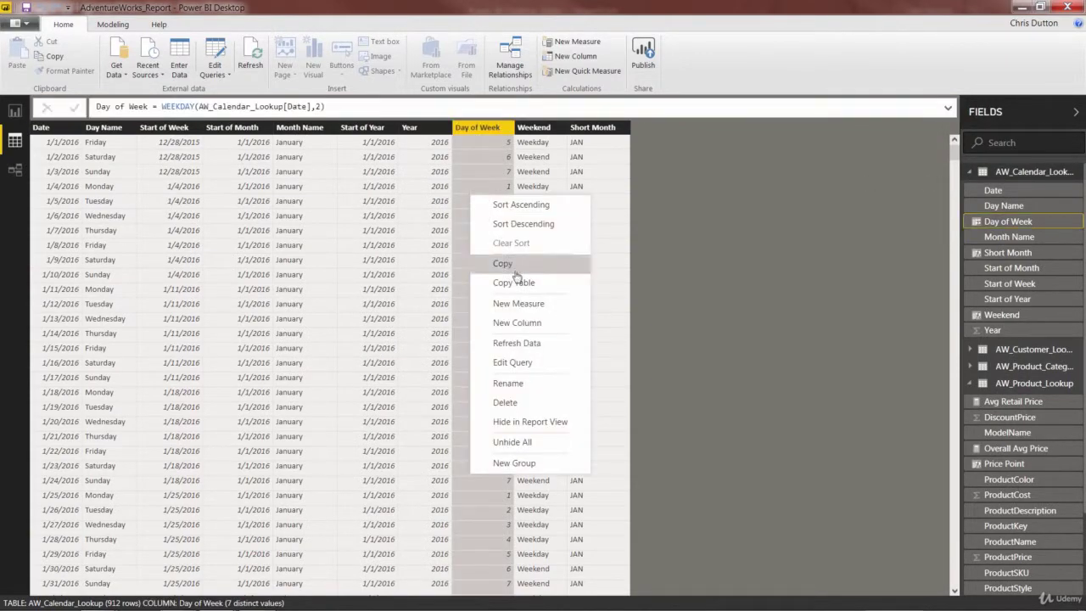
{"action": "left_click", "coordinate": [517, 322]}
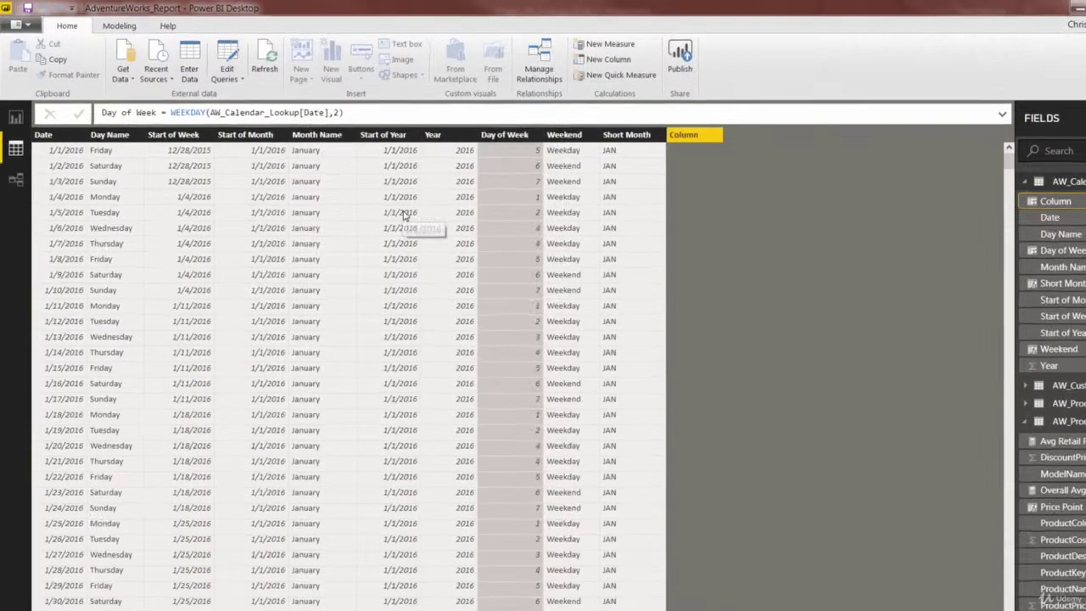
{"action": "key", "text": "ctrl+a"}
{"action": "type", "text": "Short Da"}
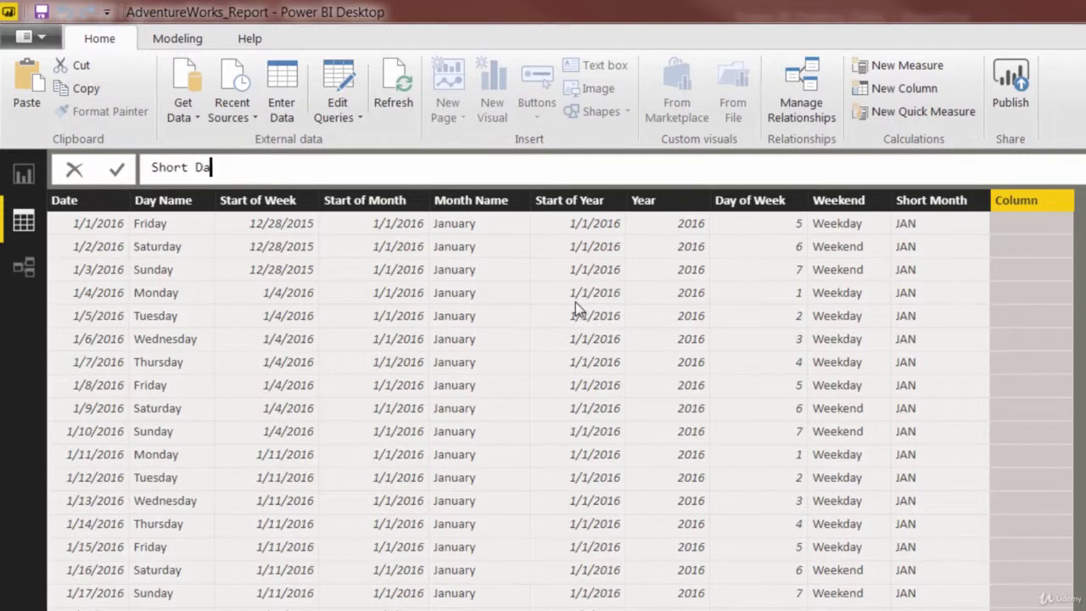
{"action": "type", "text": "y ="}
Define Short Day with a LEFT formula that takes 3 characters of AW_Calendar_Lookup[Day Name], and commit it.
{"action": "type", "text": "LEFT("}
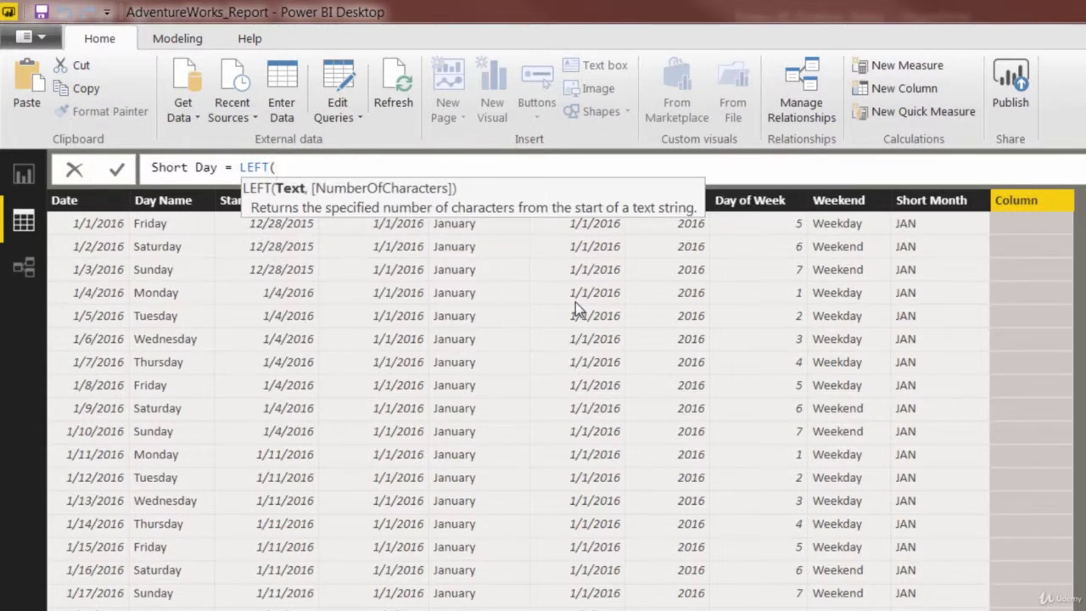
{"action": "type", "text": "day na"}
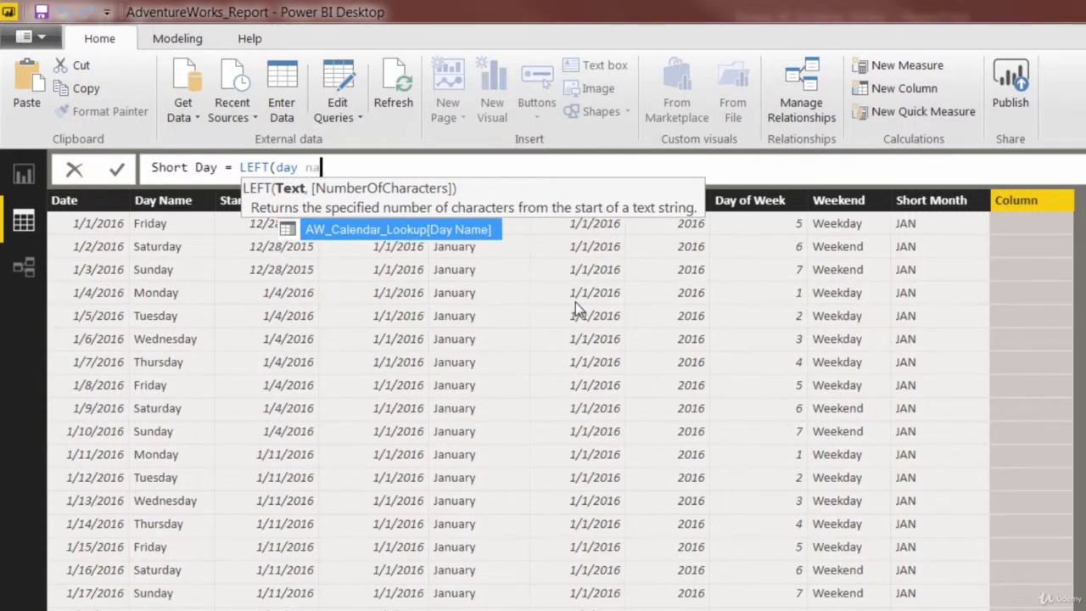
{"action": "key", "text": "Tab"}
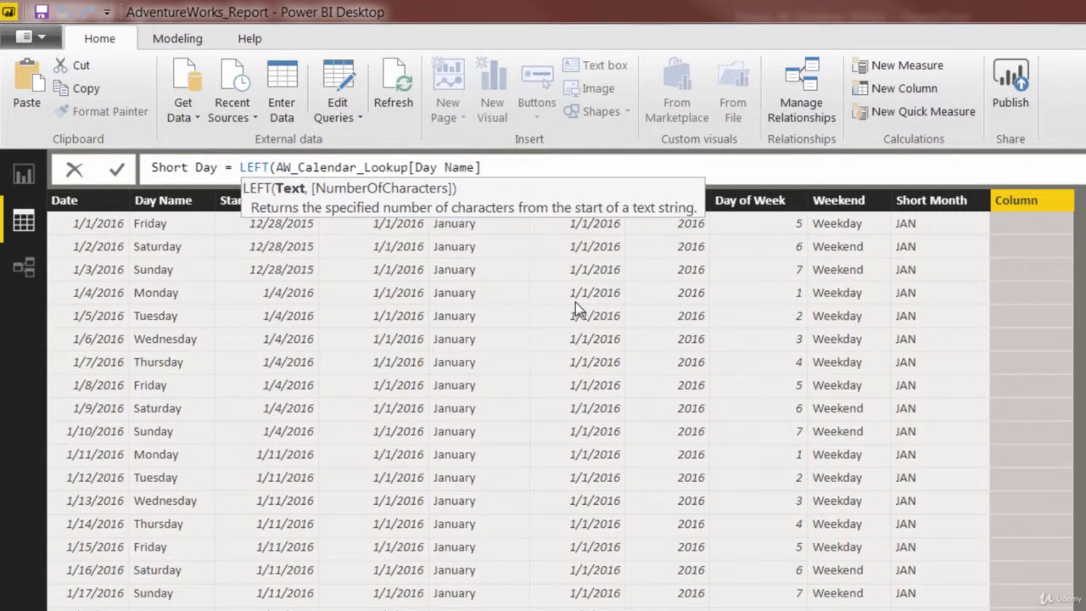
{"action": "type", "text": ","}
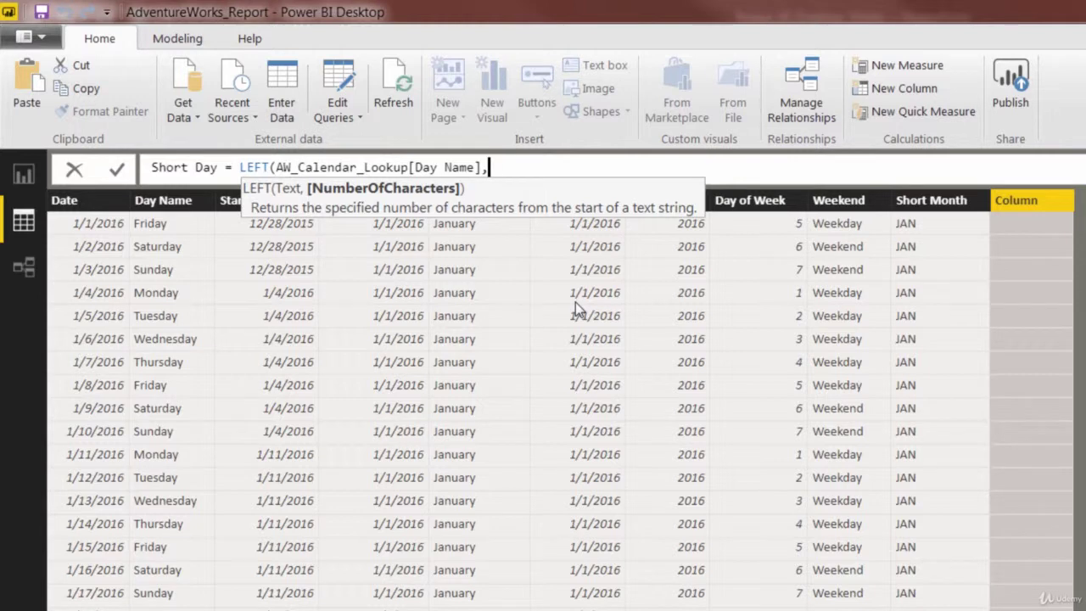
{"action": "type", "text": "3)"}
{"action": "key", "text": "Return"}
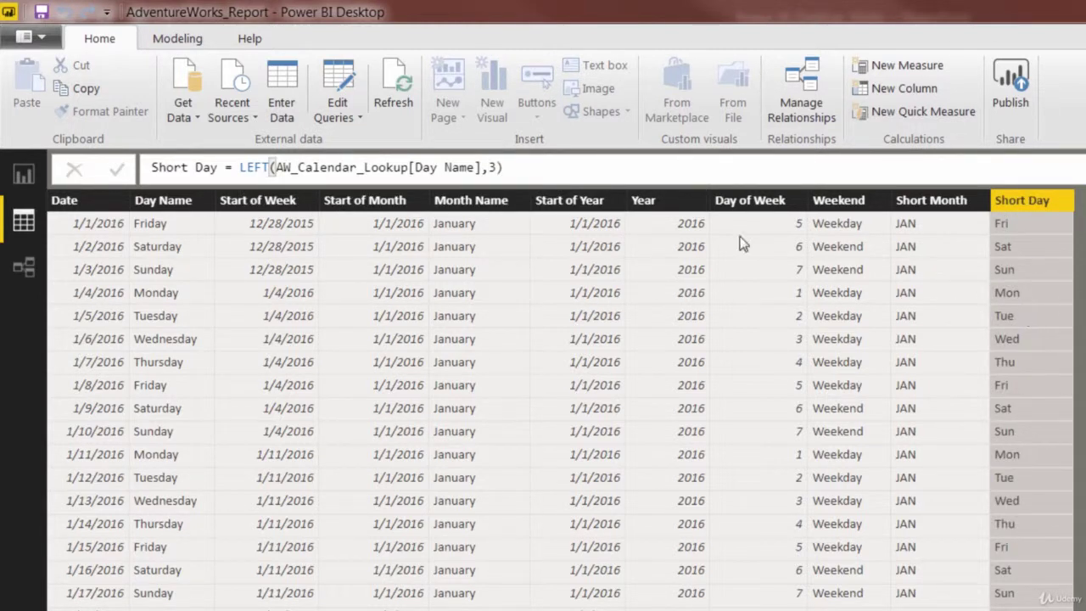
Wrap the Short Day column's LEFT expression in an UPPER function and commit the formula.
{"action": "left_click", "coordinate": [267, 169]}
{"action": "type", "text": "UPPER("}
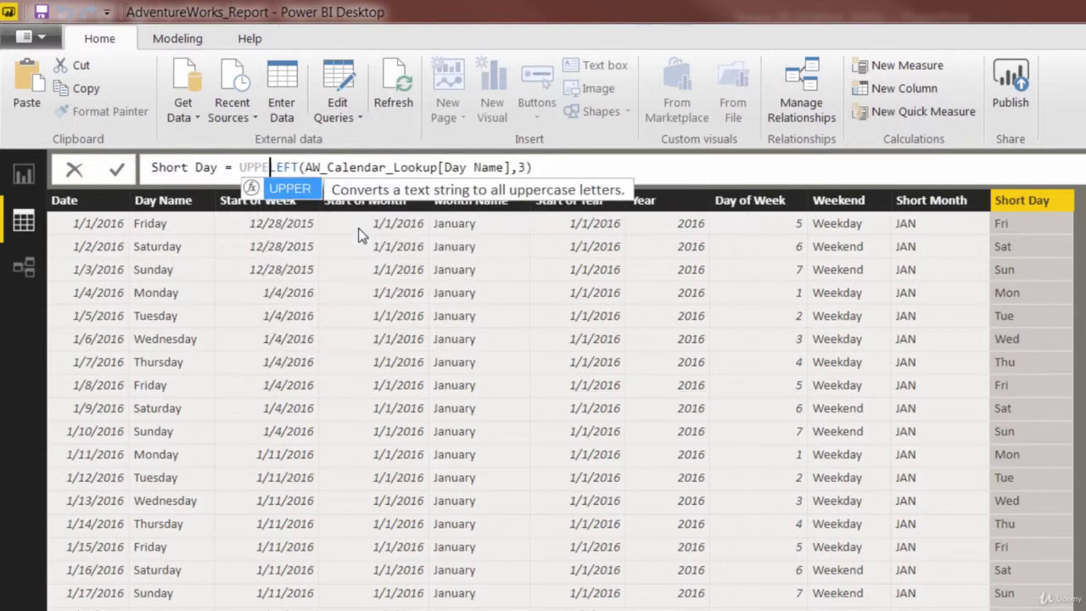
{"action": "left_click", "coordinate": [597, 173]}
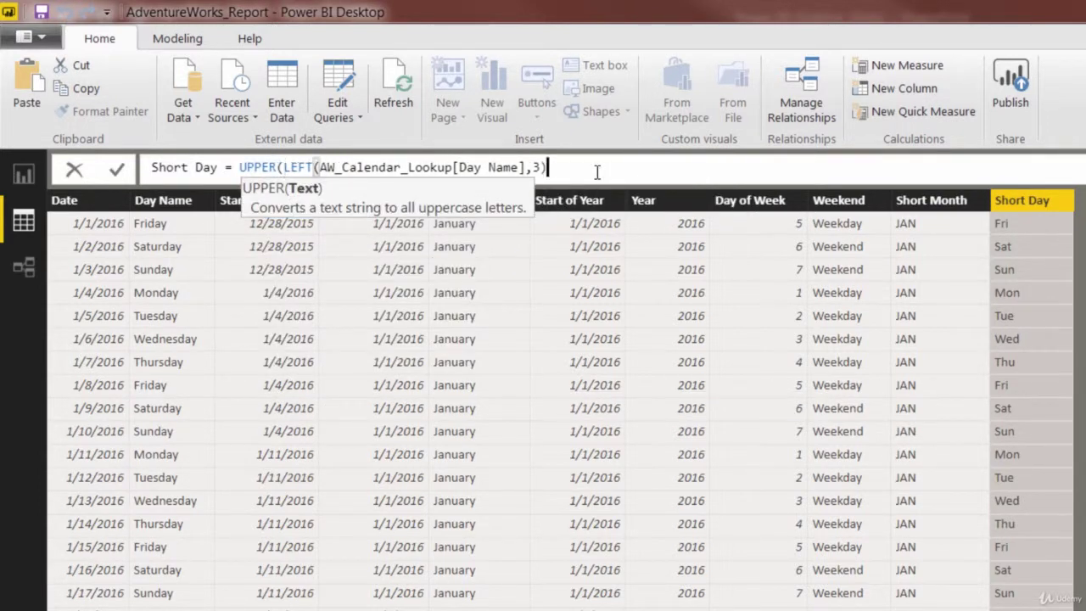
{"action": "type", "text": ")"}
{"action": "key", "text": "Return"}
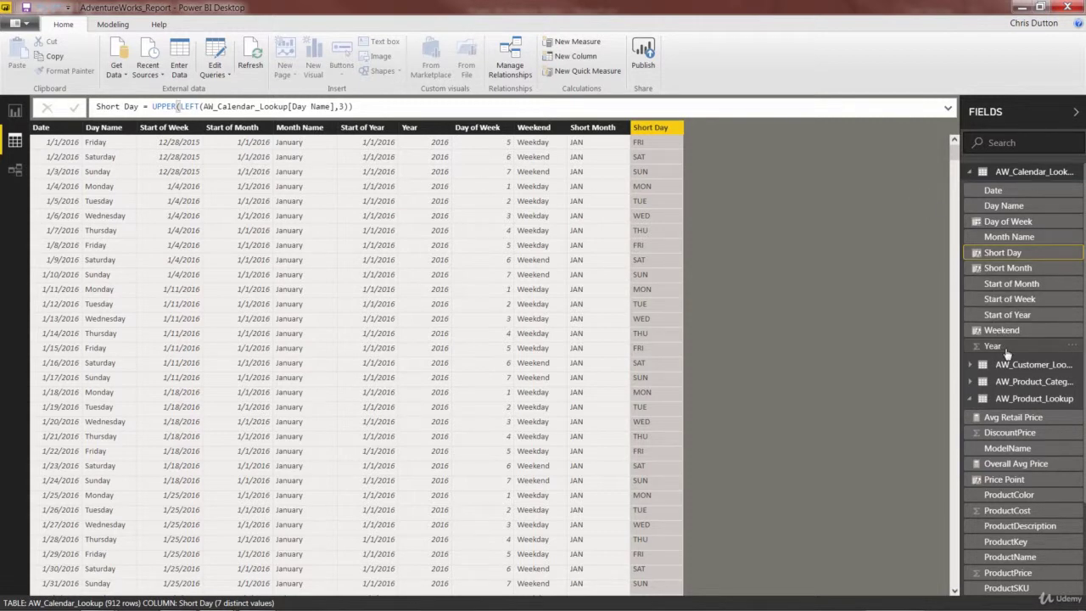
Add a calculated column named SKU Category to the AW_Product_Lookup table and begin its formula with LEFT.
{"action": "left_click", "coordinate": [1031, 172]}
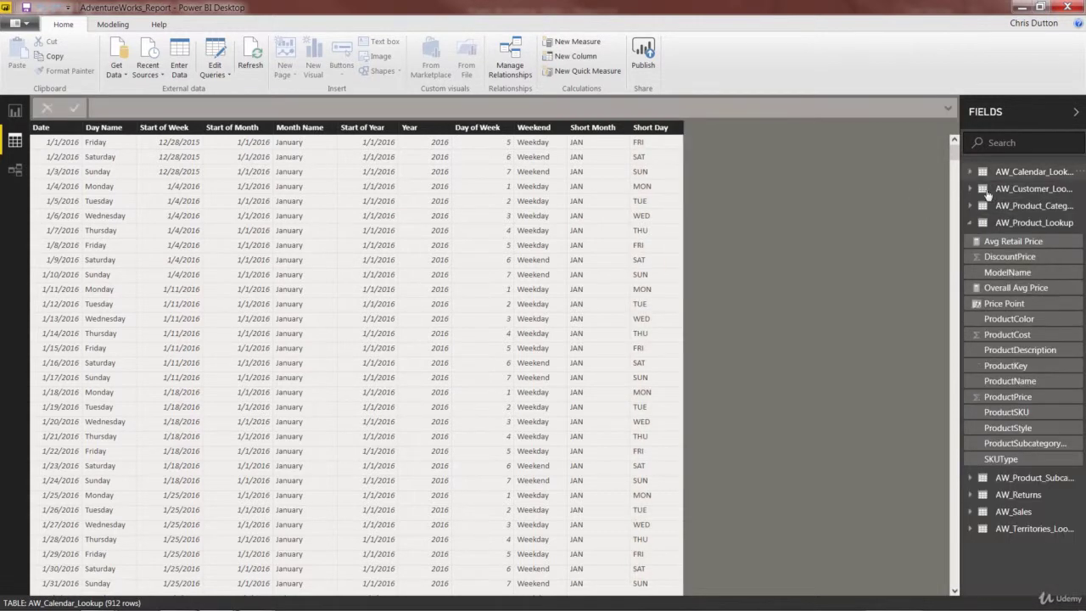
{"action": "left_click", "coordinate": [1030, 222]}
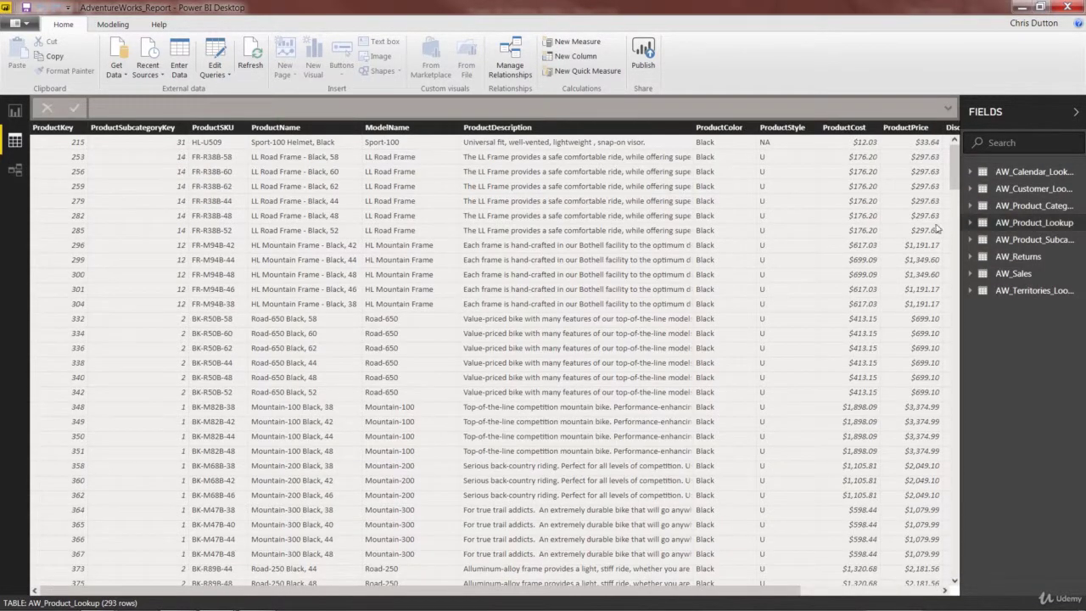
{"action": "left_click", "coordinate": [608, 200]}
{"action": "right_click", "coordinate": [607, 200]}
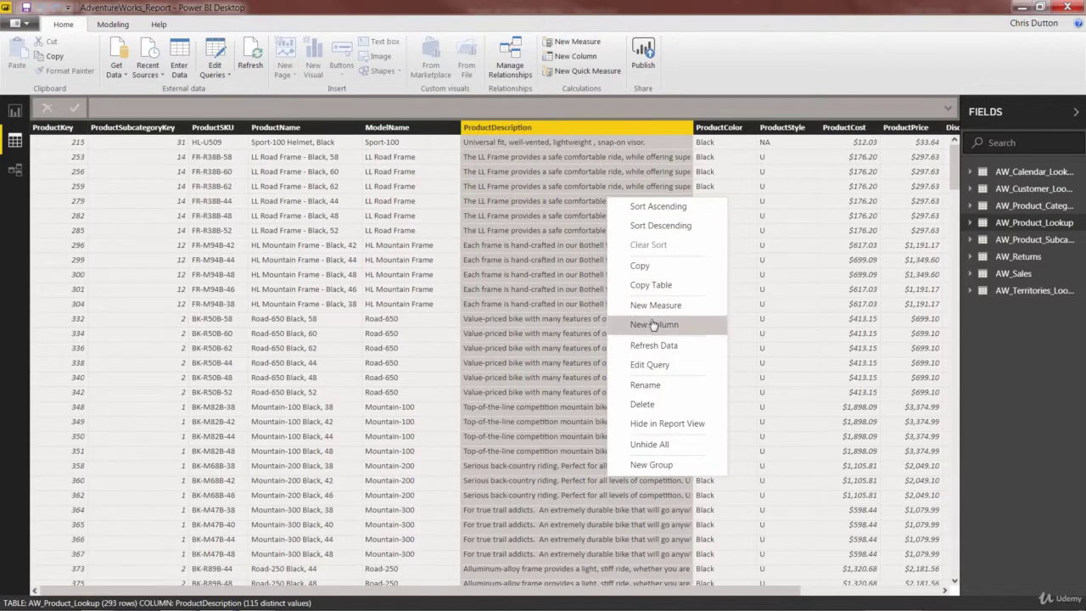
{"action": "key", "text": "Escape"}
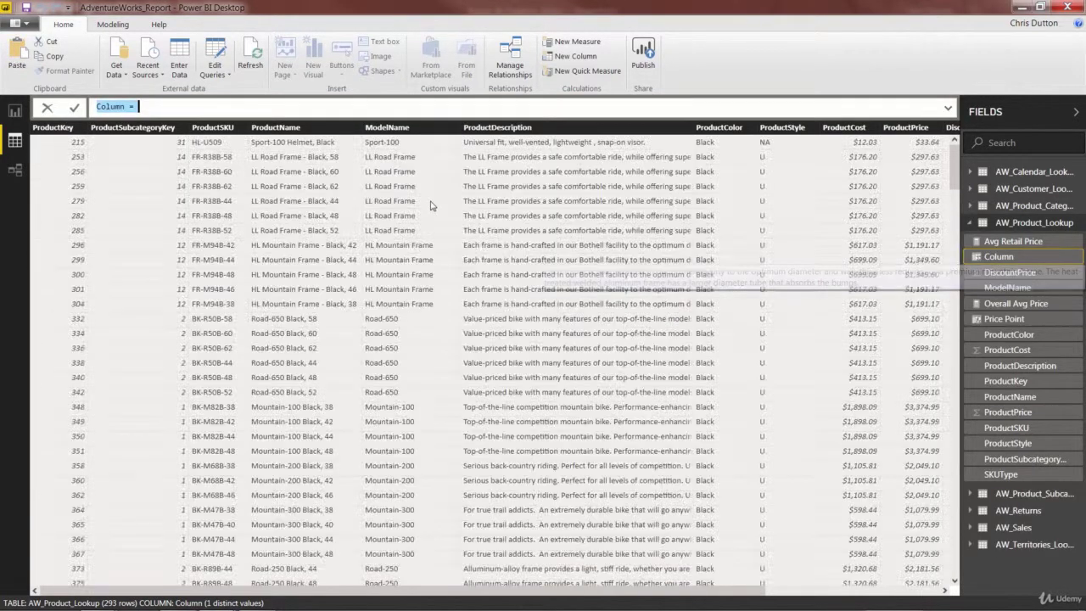
{"action": "type", "text": "SKU C"}
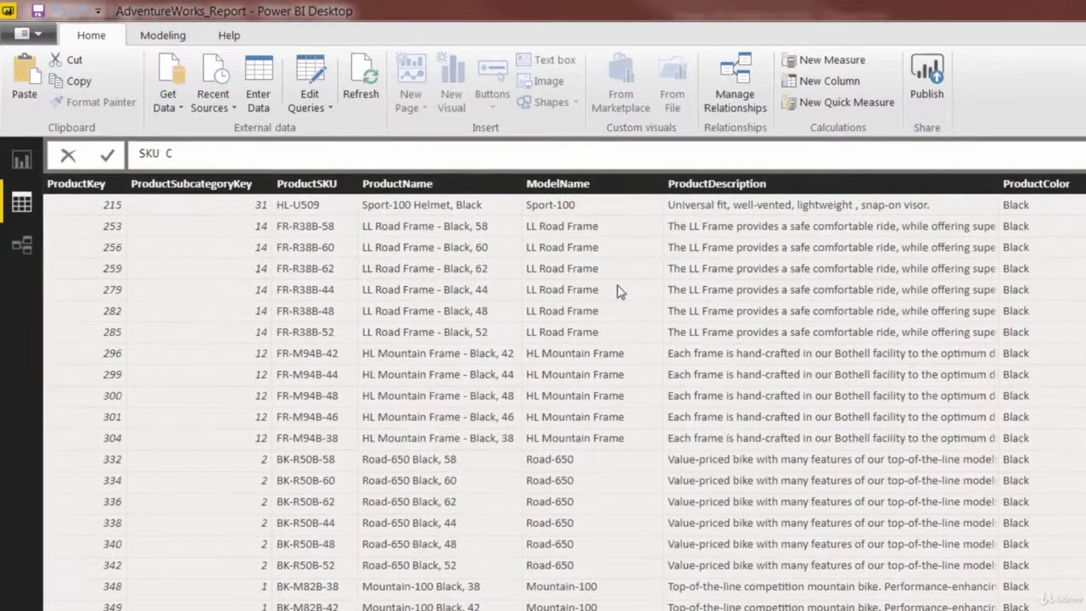
{"action": "type", "text": "ategory = LEFT("}
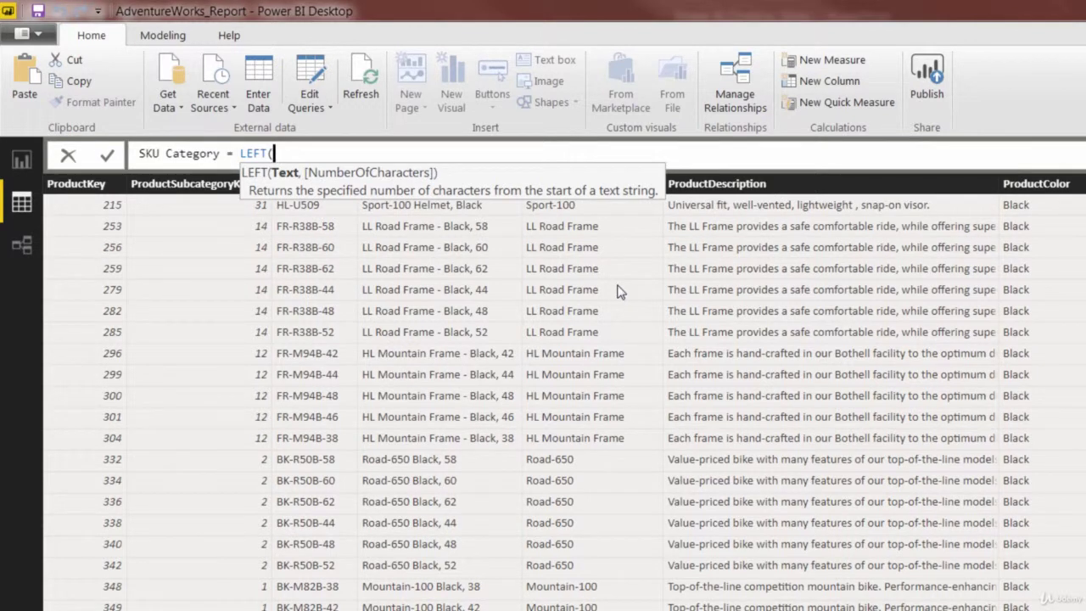
Complete the LEFT function with AW_Product_Lookup[ProductSKU] as the text and 2 characters, and commit the formula.
{"action": "type", "text": "sku"}
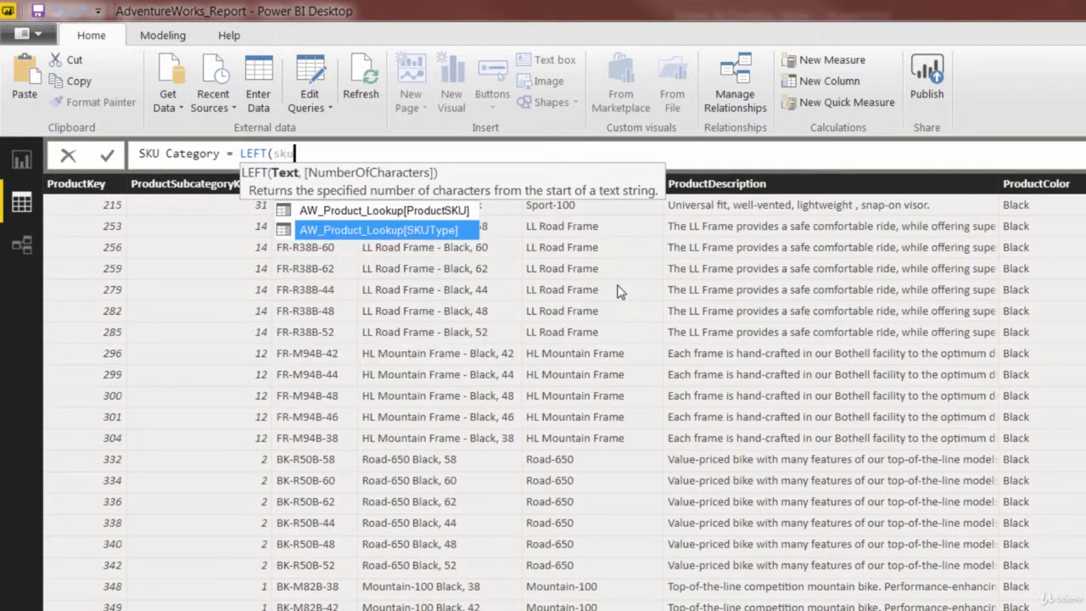
{"action": "key", "text": "Up"}
{"action": "key", "text": "Tab"}
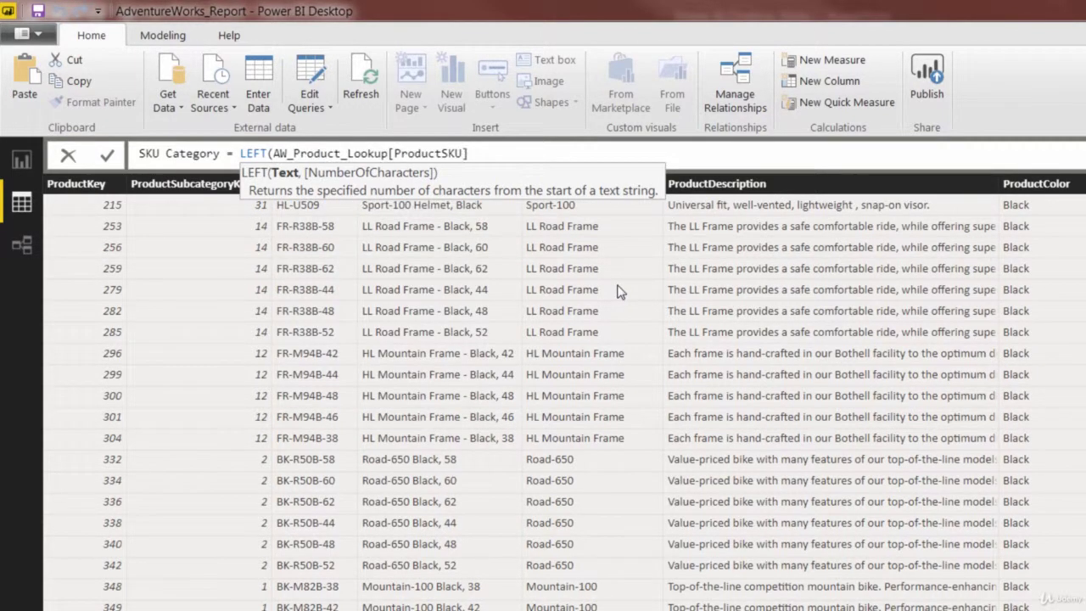
{"action": "type", "text": ",2)"}
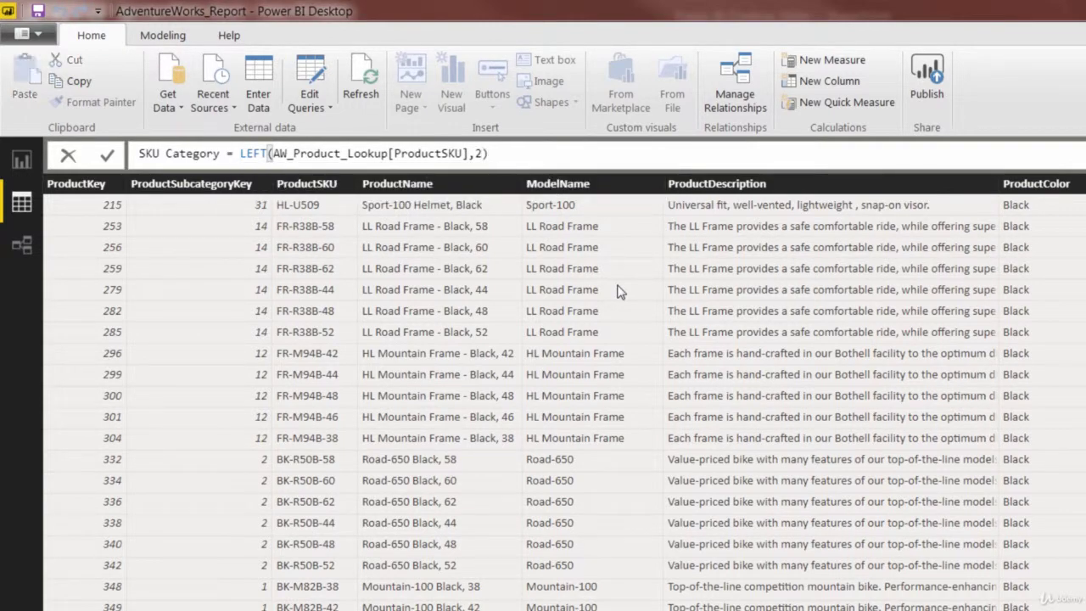
{"action": "key", "text": "Return"}
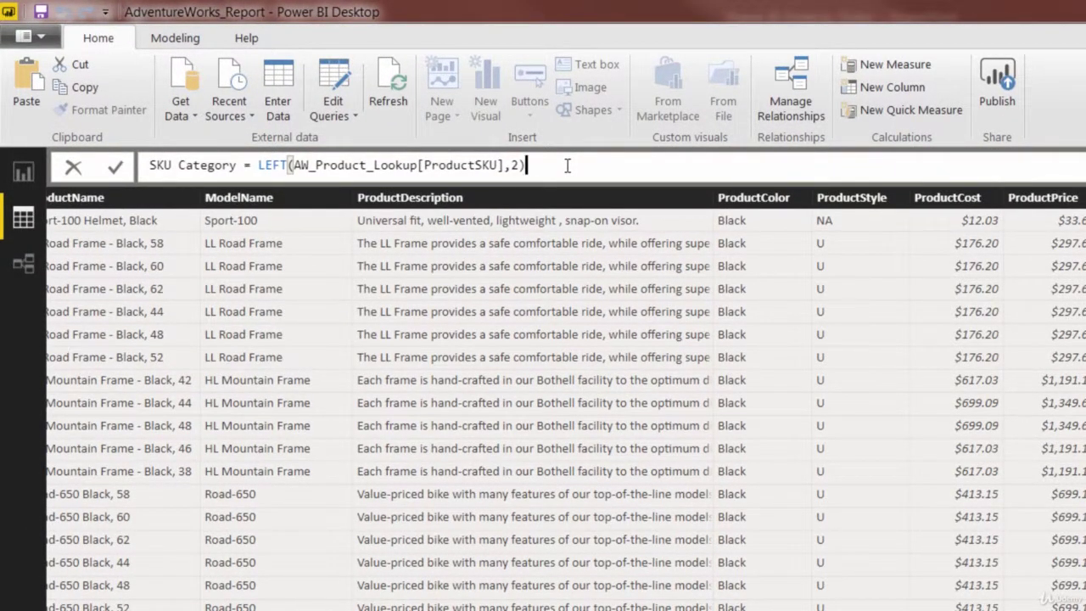
Replace the fixed character count in the SKU Category formula with SEARCH("-",AW_Product_Lookup[ProductSKU]) and commit it.
{"action": "key", "text": "BackSpace"}
{"action": "key", "text": "BackSpace"}
{"action": "type", "text": "SEARCH("}
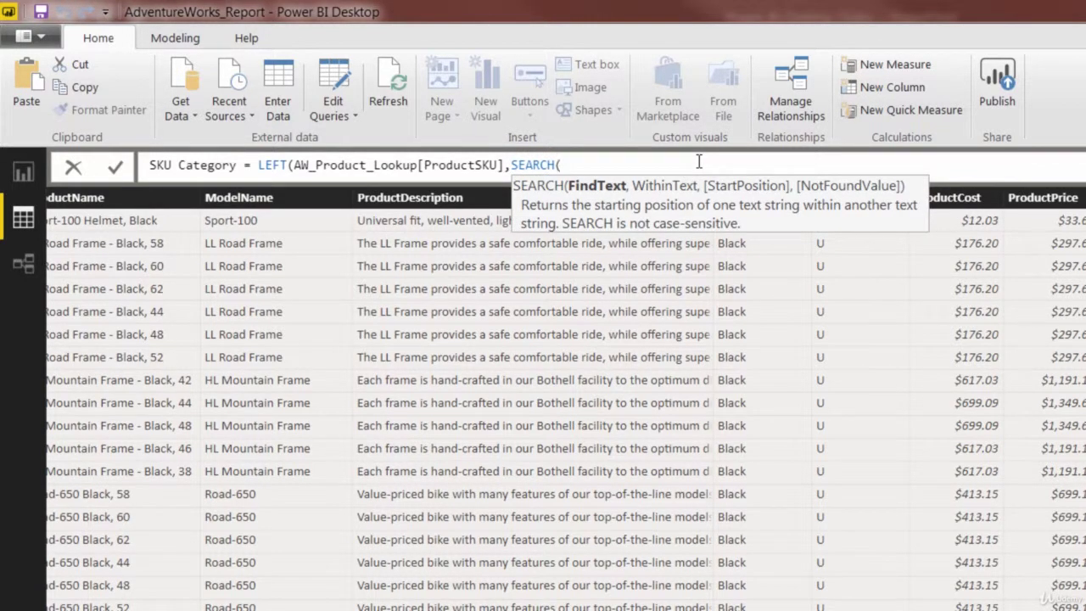
{"action": "type", "text": "\"-\",sku"}
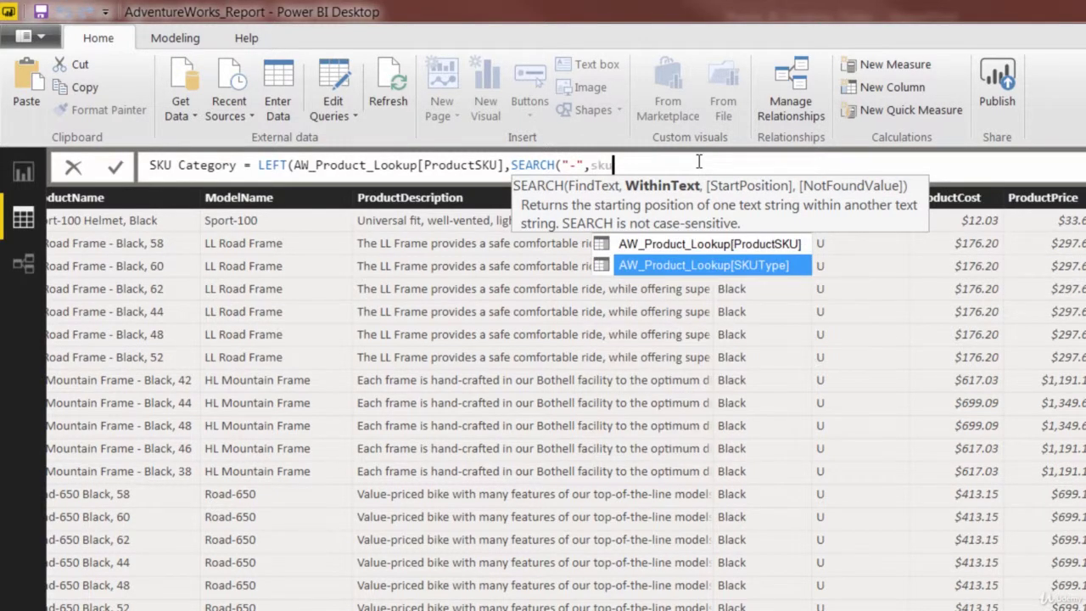
{"action": "key", "text": "Up"}
{"action": "key", "text": "Tab"}
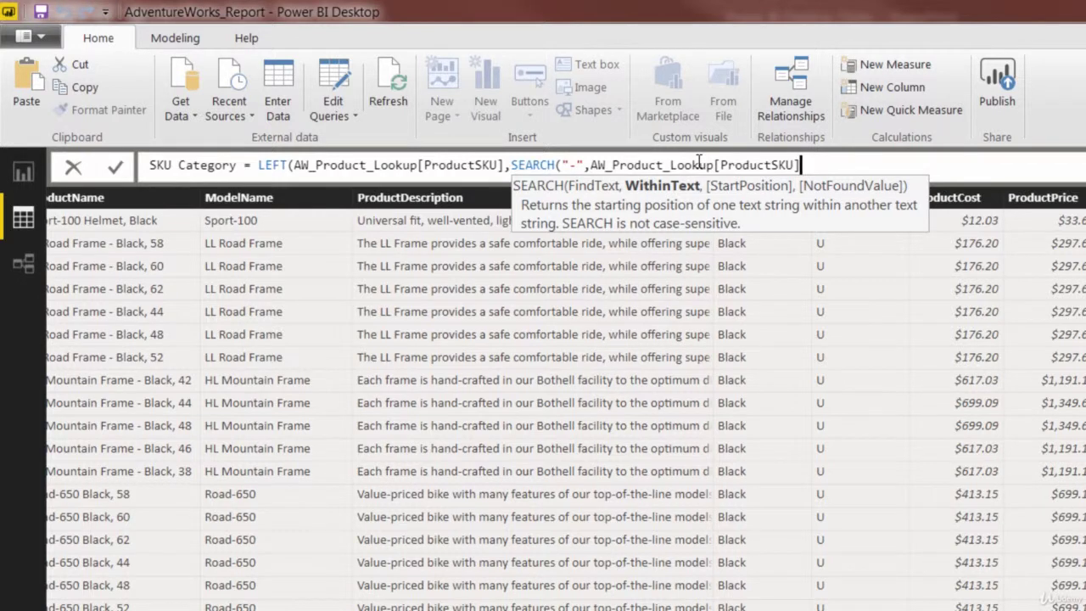
{"action": "type", "text": "))"}
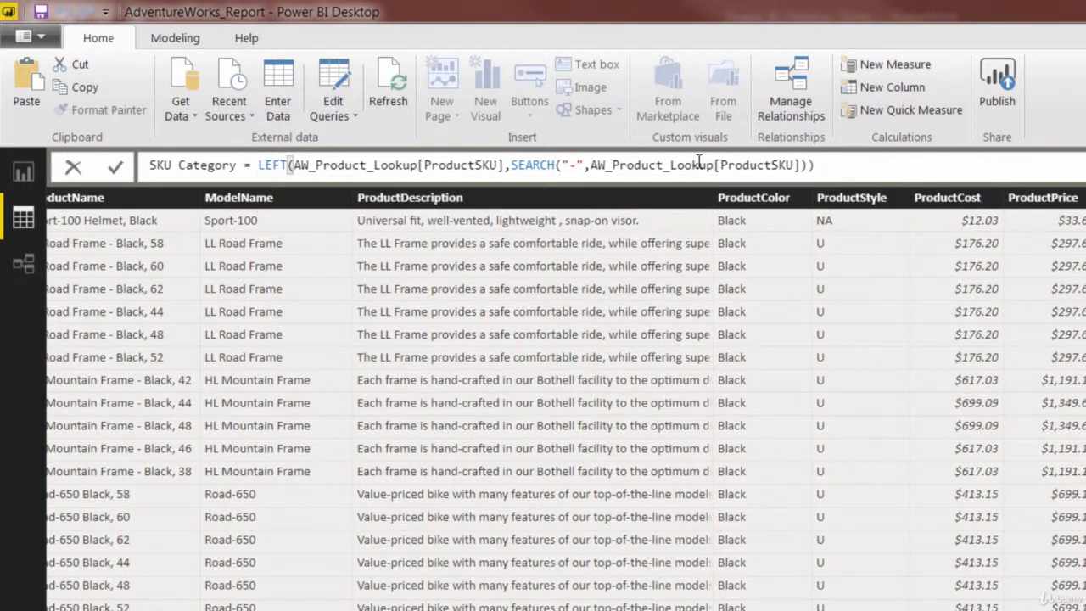
{"action": "key", "text": "Return"}
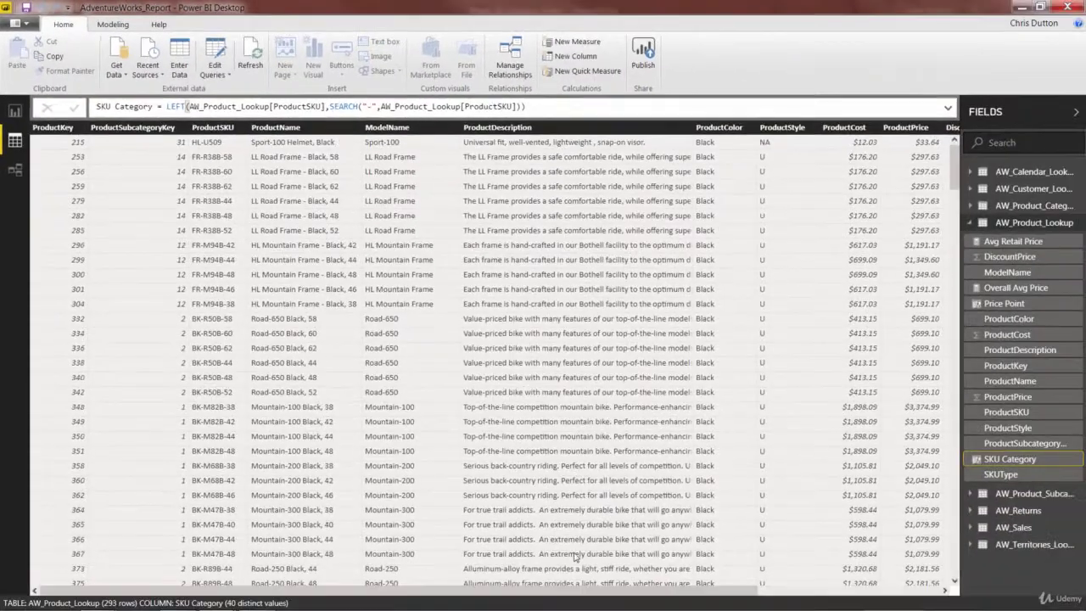
Subtract 1 from the SEARCH result in the SKU Category formula, commit it and check the column's values.
{"action": "left_click_drag", "start_coordinate": [570, 587], "coordinate": [750, 587]}
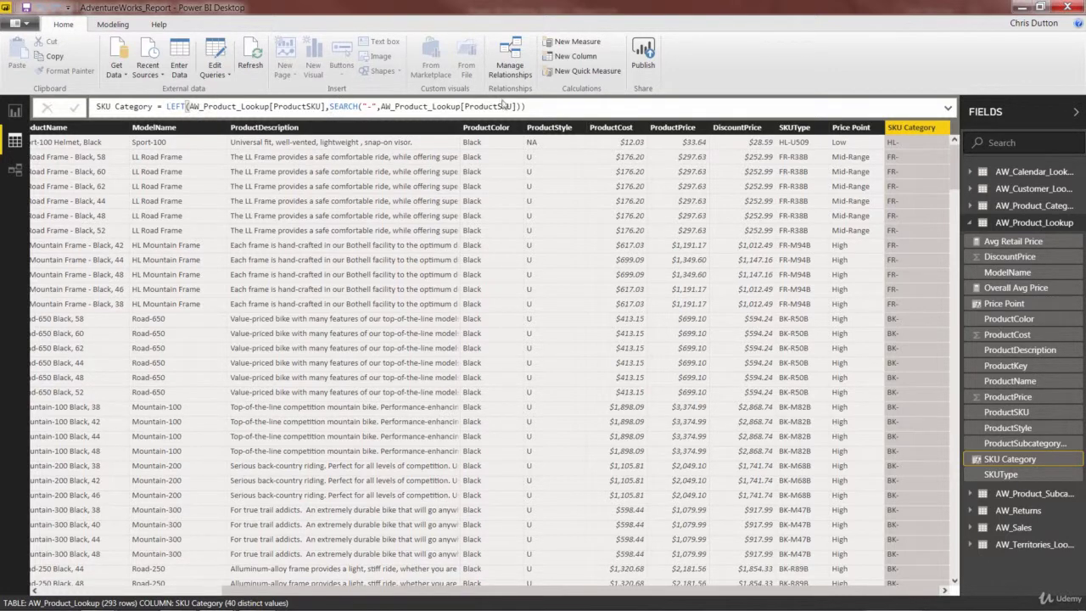
{"action": "left_click", "coordinate": [524, 106]}
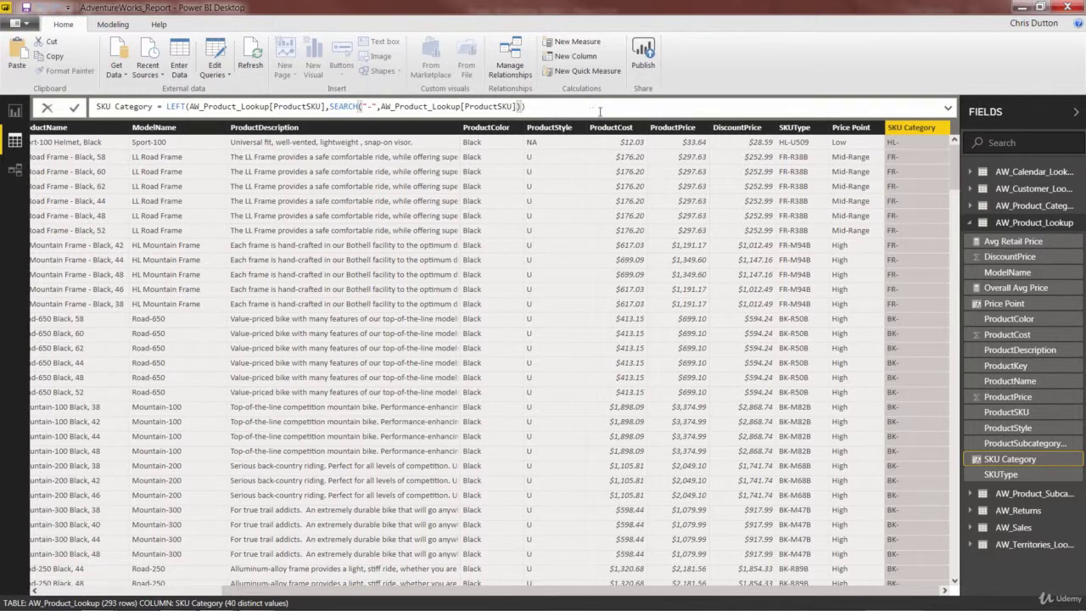
{"action": "type", "text": "-1"}
{"action": "key", "text": "Return"}
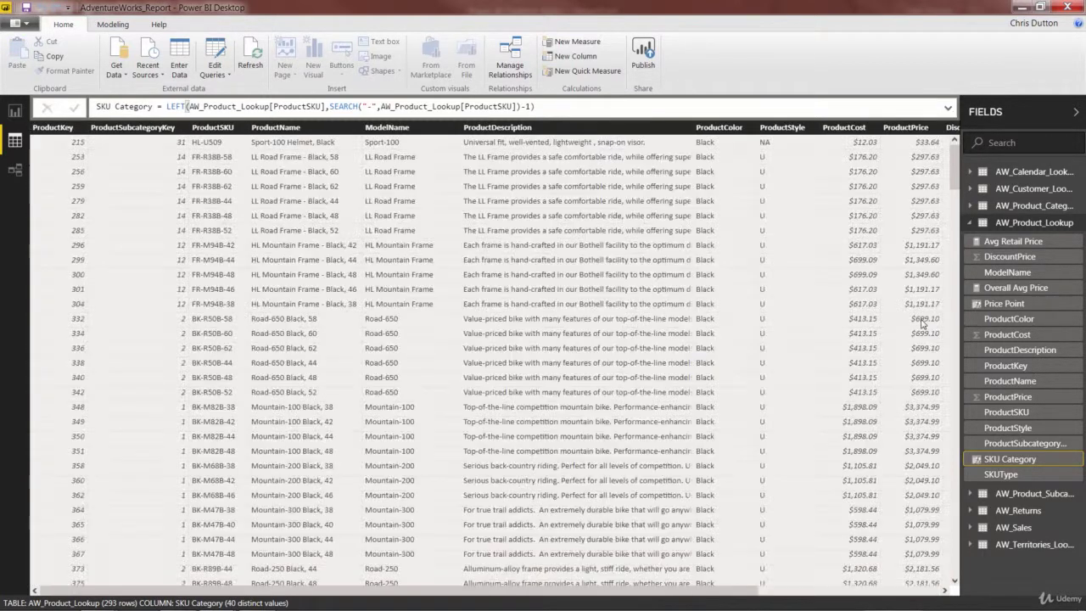
{"action": "left_click_drag", "start_coordinate": [692, 592], "coordinate": [876, 592]}
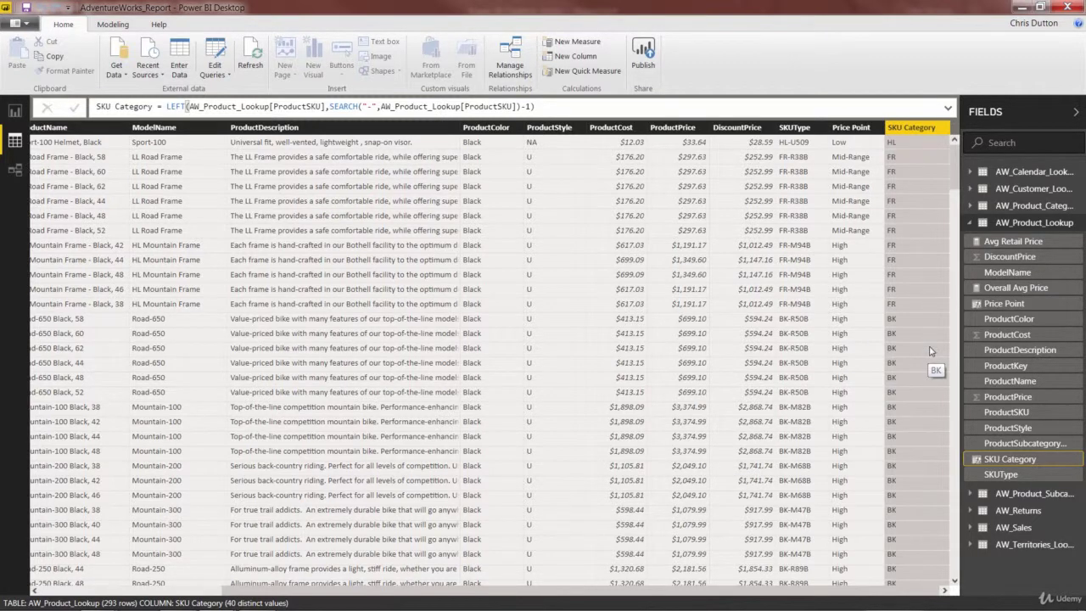
In the report view, add a new measure named Product Models to the AW_Product_Lookup table.
{"action": "left_click", "coordinate": [14, 114]}
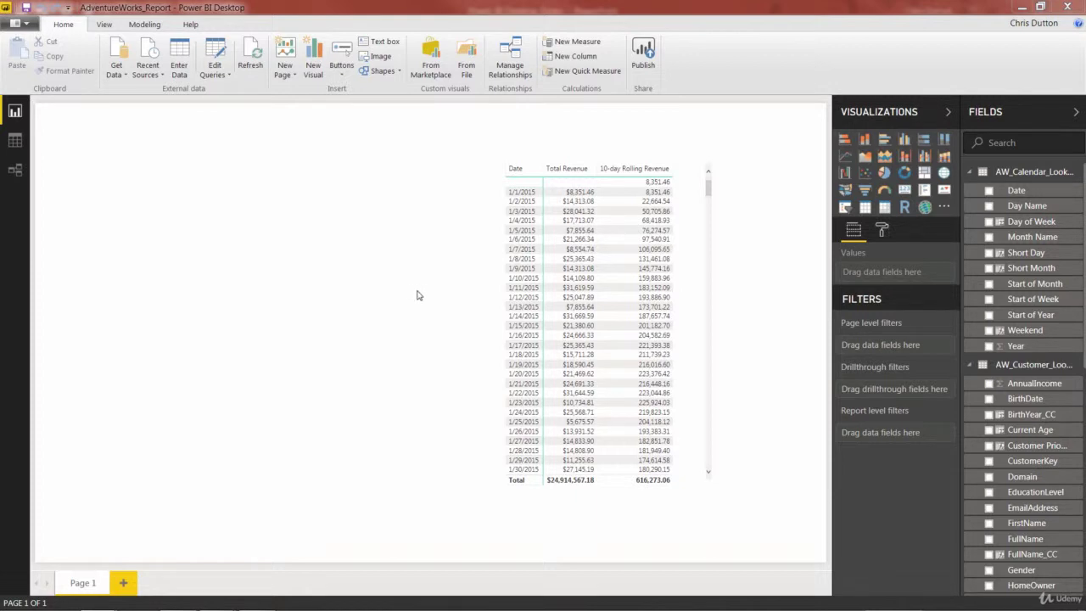
{"action": "left_click", "coordinate": [970, 364]}
{"action": "left_click", "coordinate": [970, 172]}
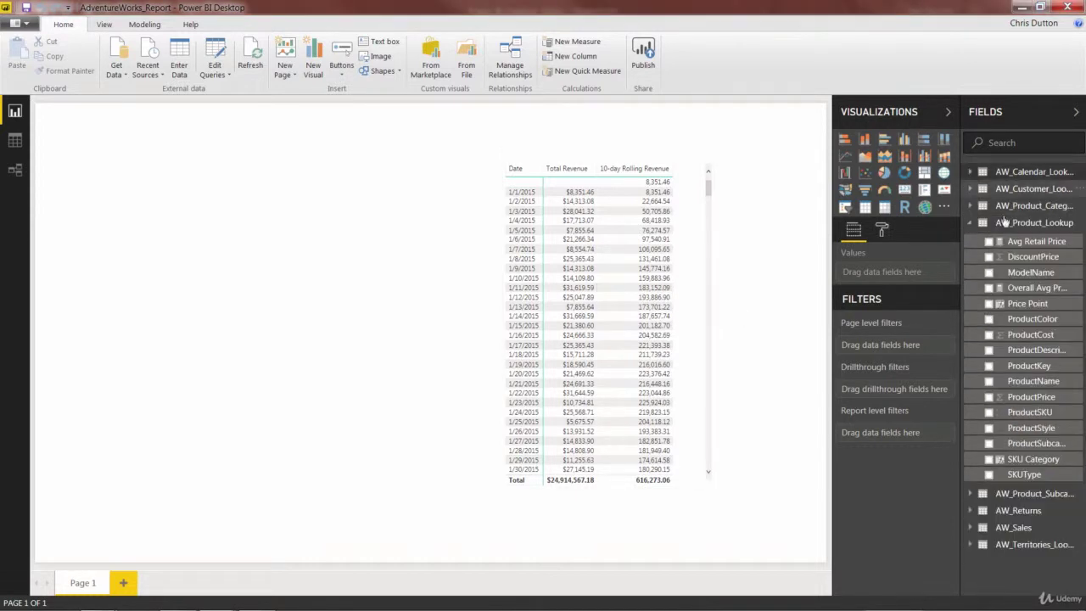
{"action": "right_click", "coordinate": [1017, 225]}
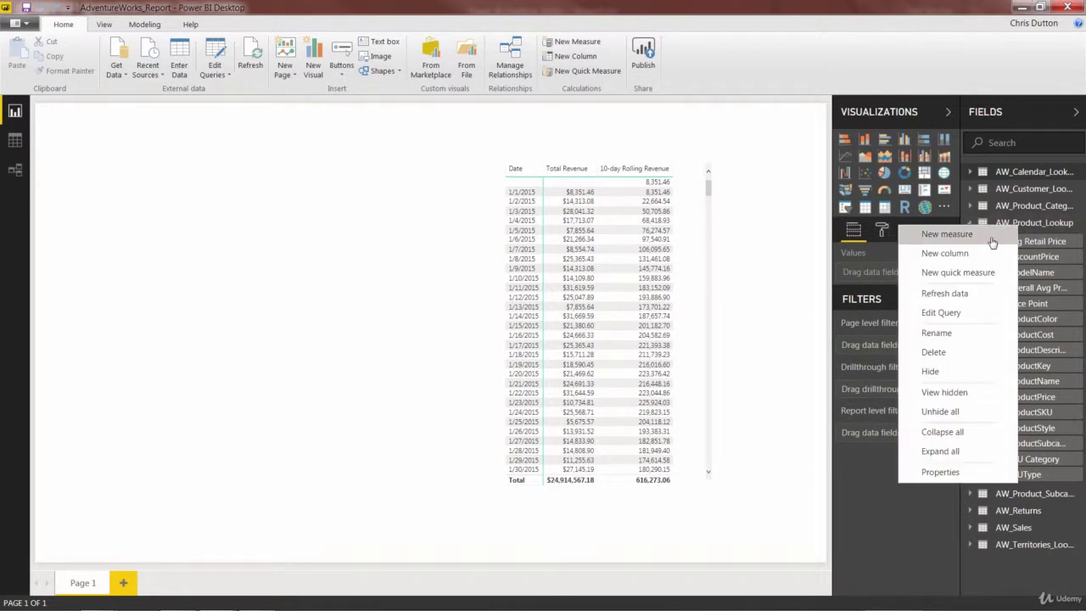
{"action": "left_click", "coordinate": [993, 241]}
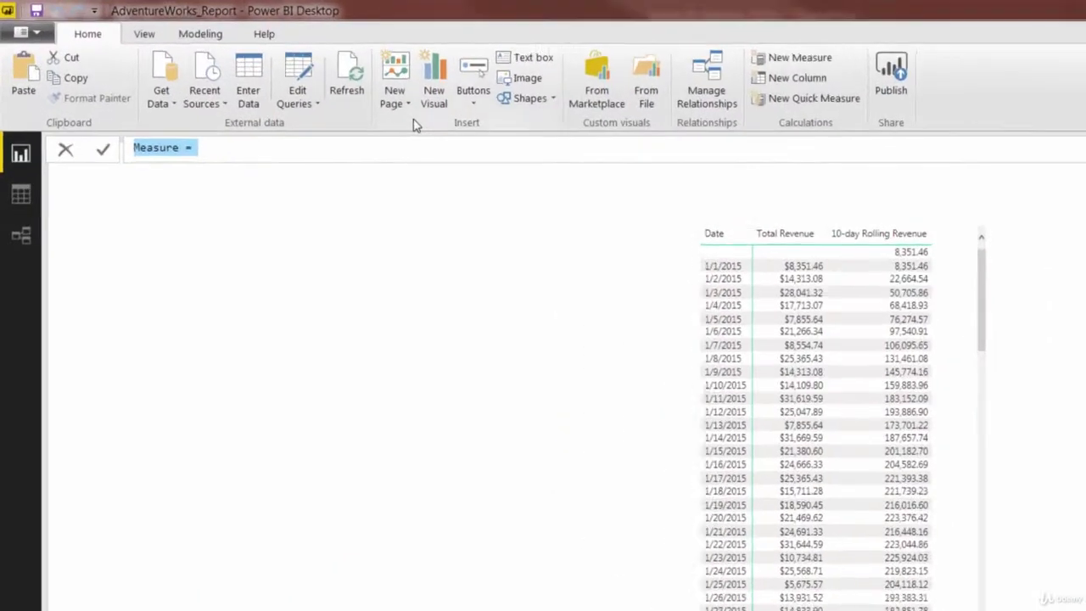
{"action": "type", "text": "Product "}
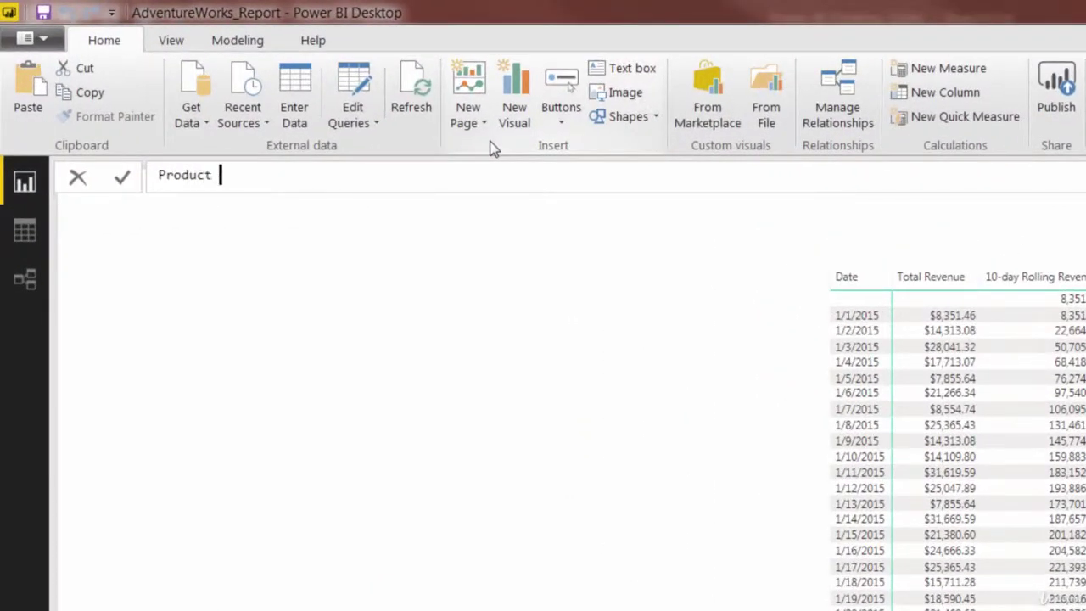
{"action": "type", "text": "Models ="}
Define Product Models as DISTINCTCOUNT(AW_Product_Lookup[ModelName]) and commit the formula.
{"action": "type", "text": "DIST"}
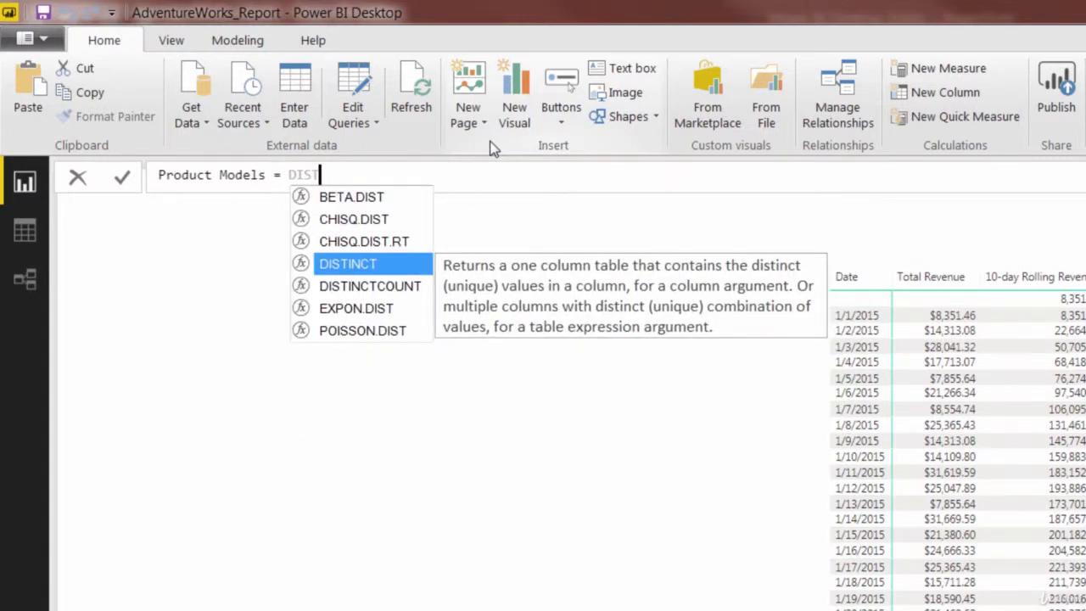
{"action": "key", "text": "Down"}
{"action": "key", "text": "Tab"}
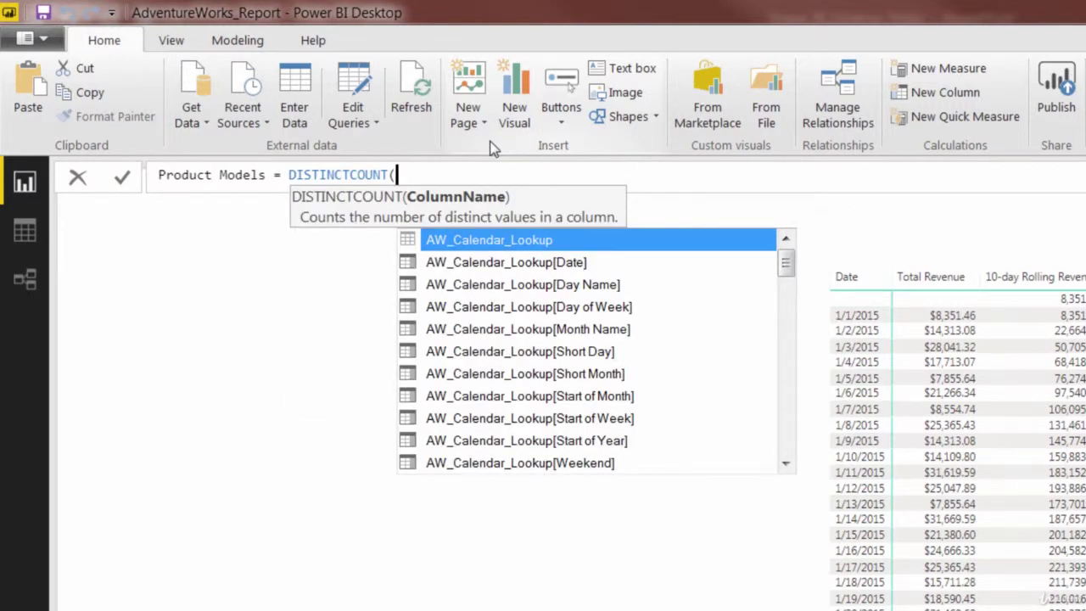
{"action": "type", "text": "model"}
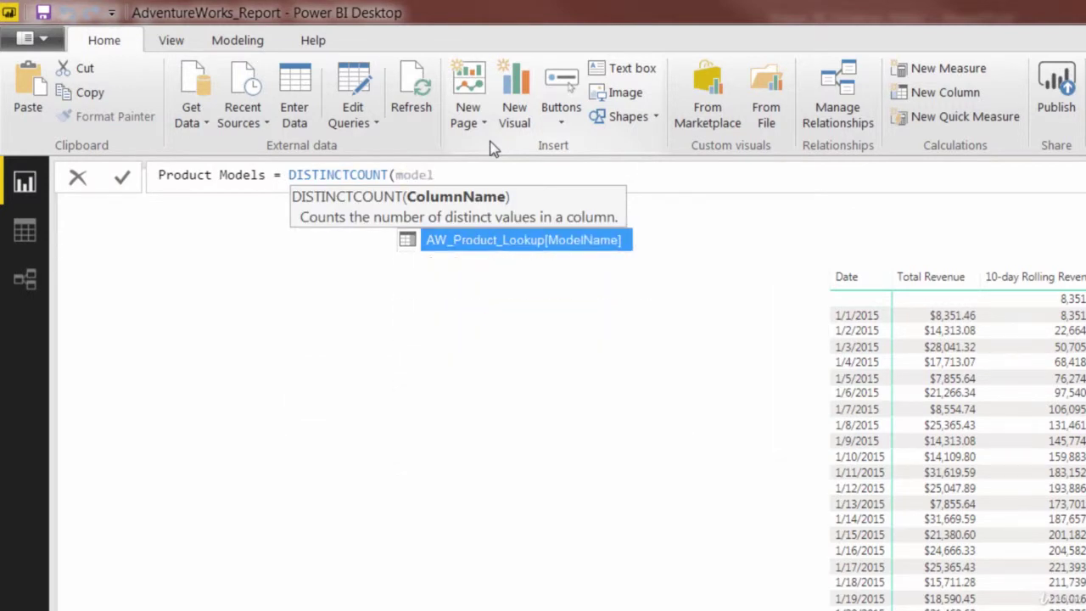
{"action": "key", "text": "Tab"}
{"action": "type", "text": ")"}
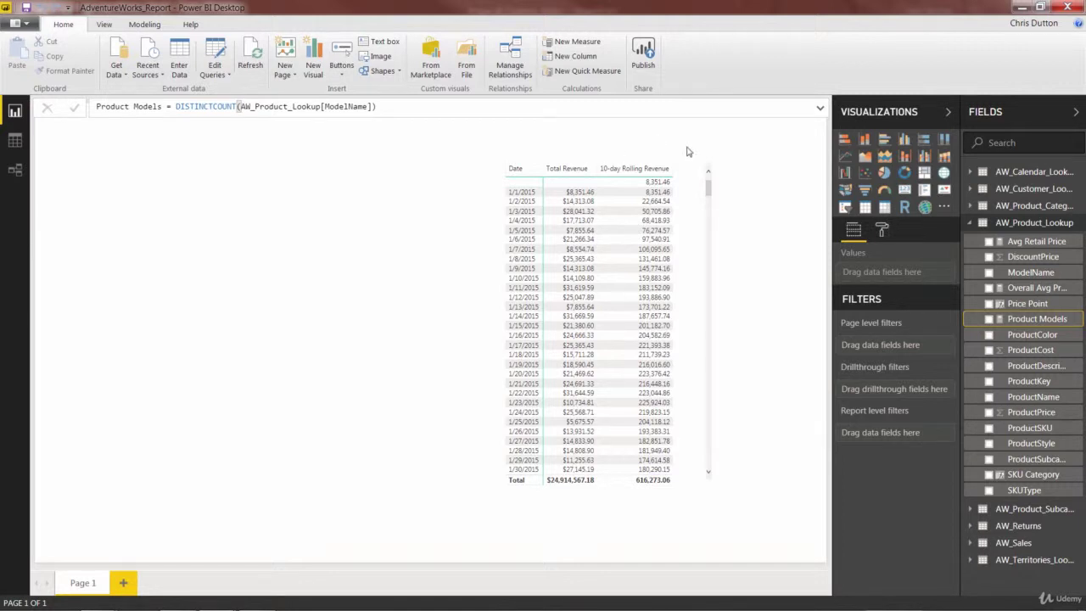
Collapse the AW_Product_Lookup table and add a new measure named ALL Returns to the AW_Returns table.
{"action": "left_click", "coordinate": [971, 223]}
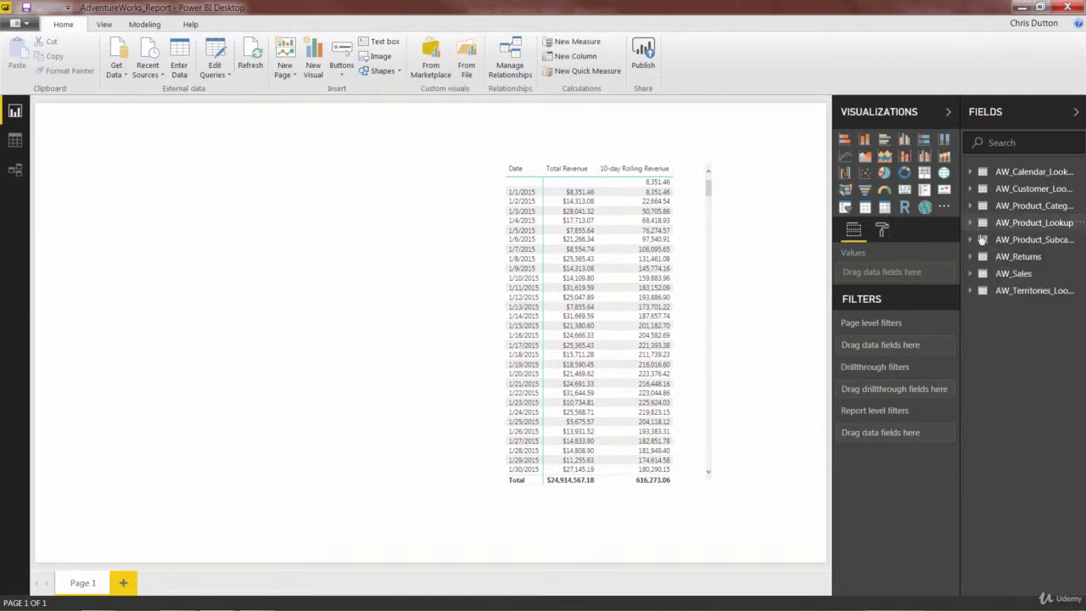
{"action": "left_click", "coordinate": [972, 257]}
{"action": "right_click", "coordinate": [1020, 264]}
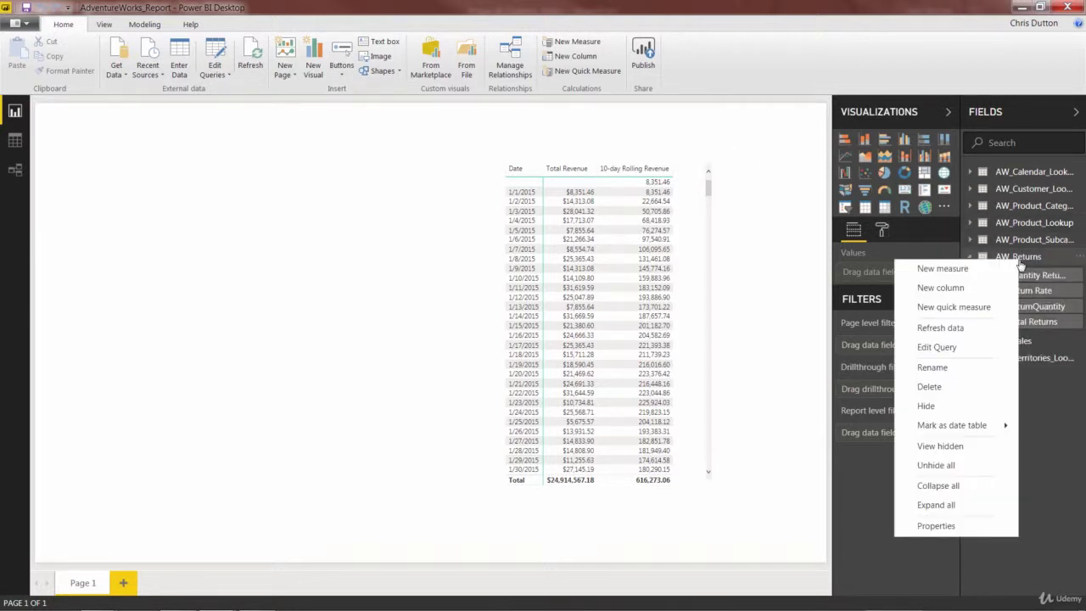
{"action": "left_click", "coordinate": [950, 270]}
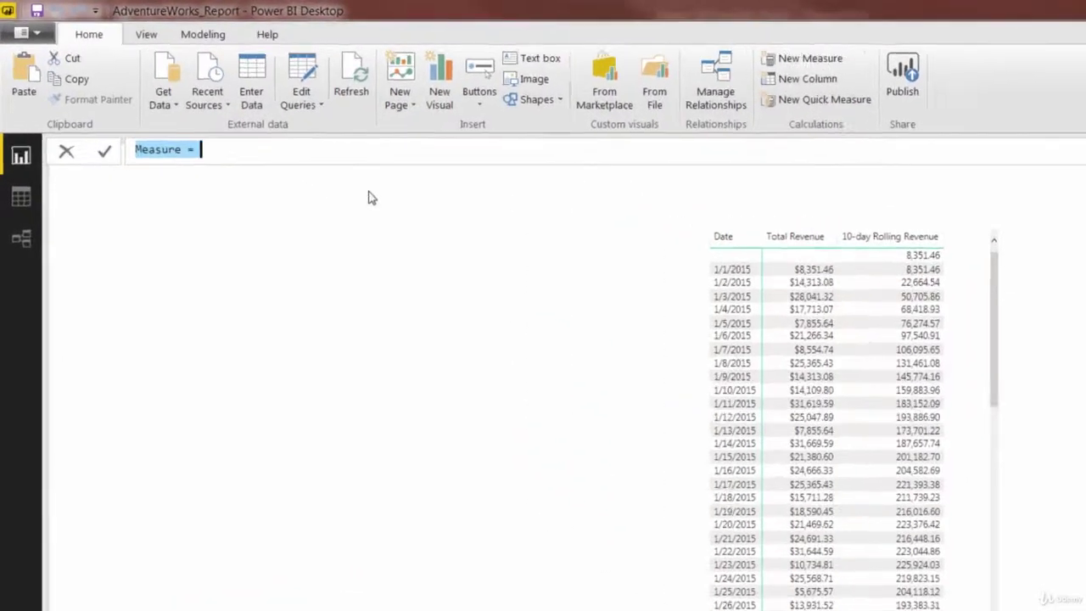
{"action": "type", "text": "ALL Returns"}
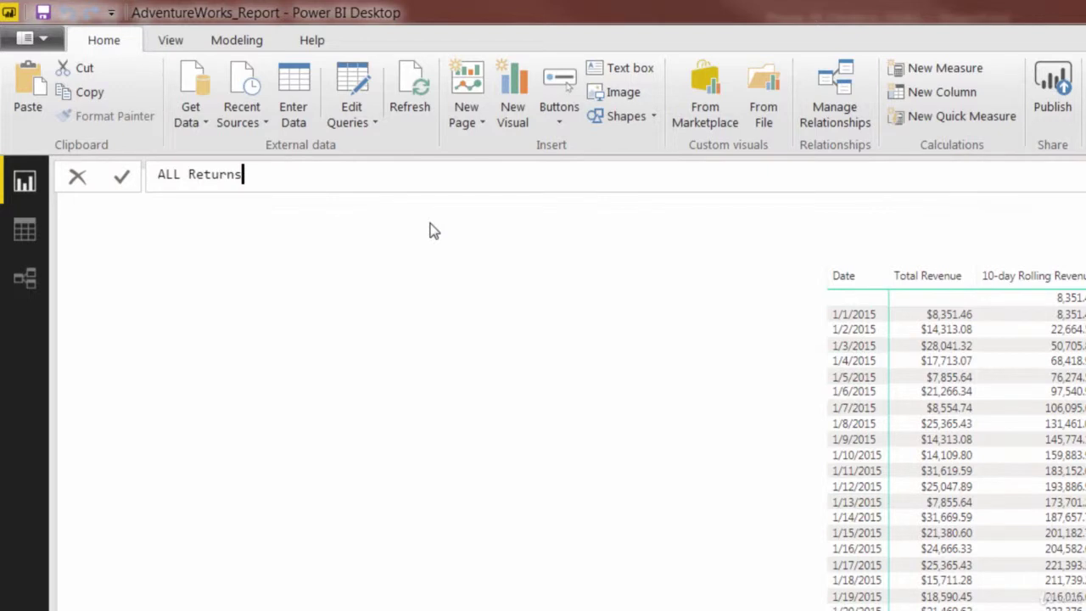
{"action": "type", "text": " ="}
Begin the ALL Returns formula with CALCULATE, using the [Total Returns] measure as its expression.
{"action": "type", "text": "CALCUL"}
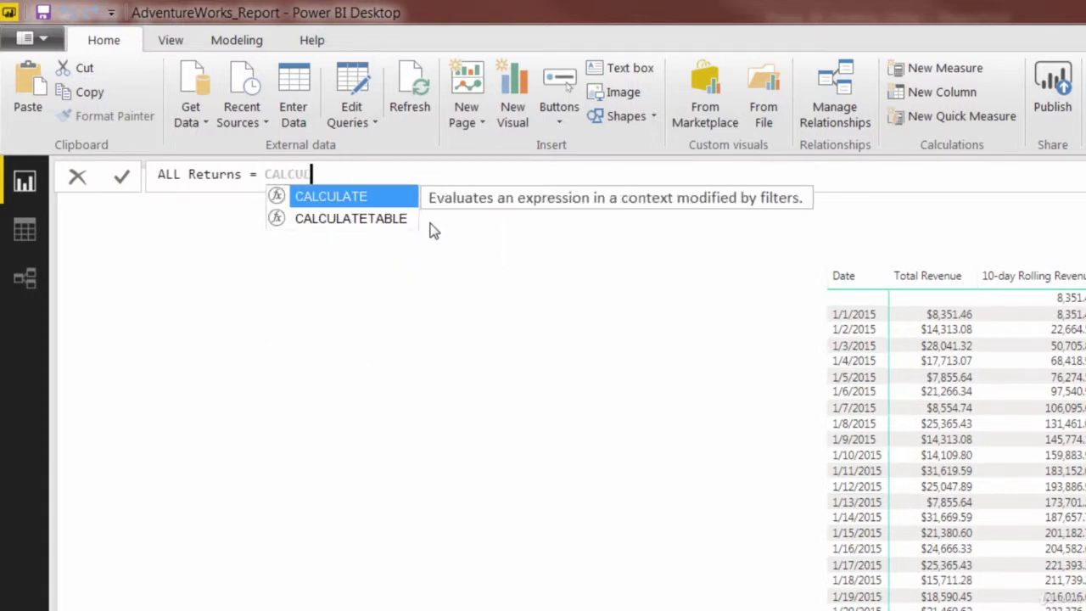
{"action": "type", "text": "ATE("}
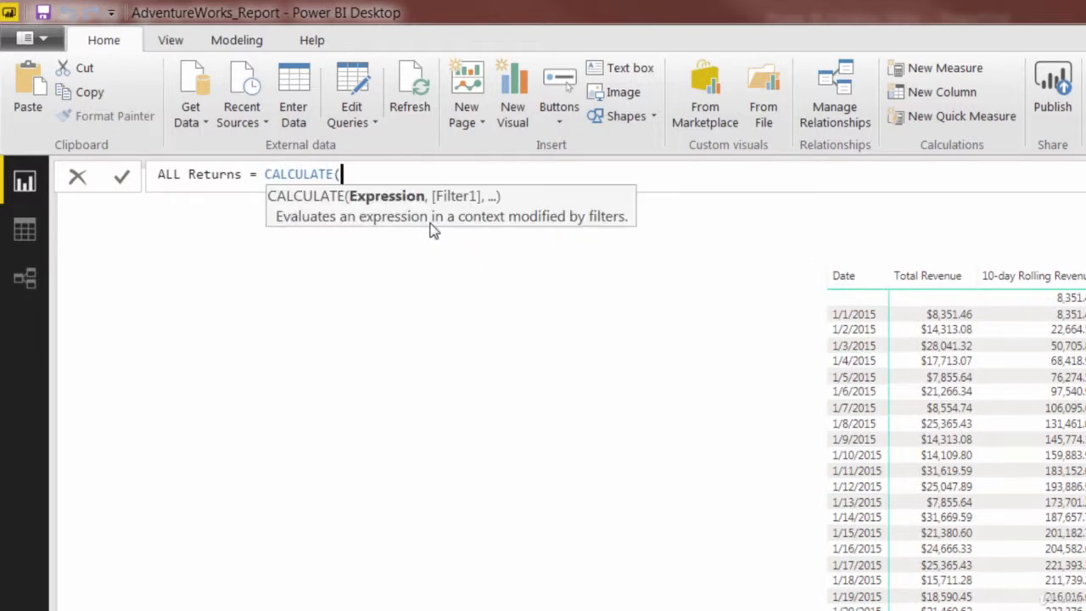
{"action": "type", "text": "total"}
{"action": "key", "text": "Down"}
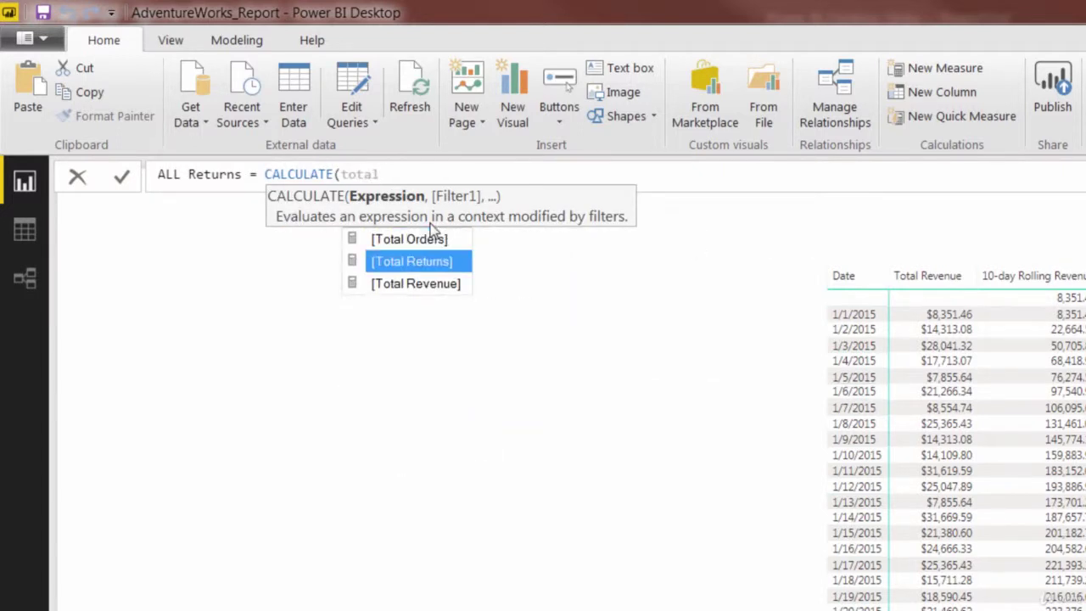
{"action": "key", "text": "Tab"}
{"action": "type", "text": ","}
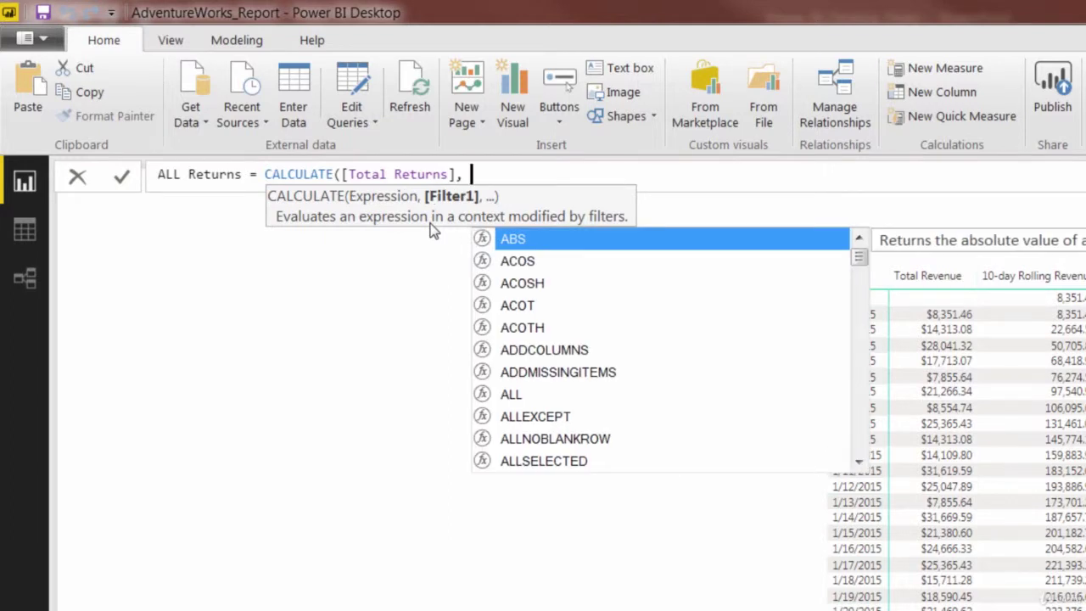
Add ALL(AW_Returns) as the filter of the CALCULATE function in ALL Returns and commit the formula.
{"action": "type", "text": " ALL"}
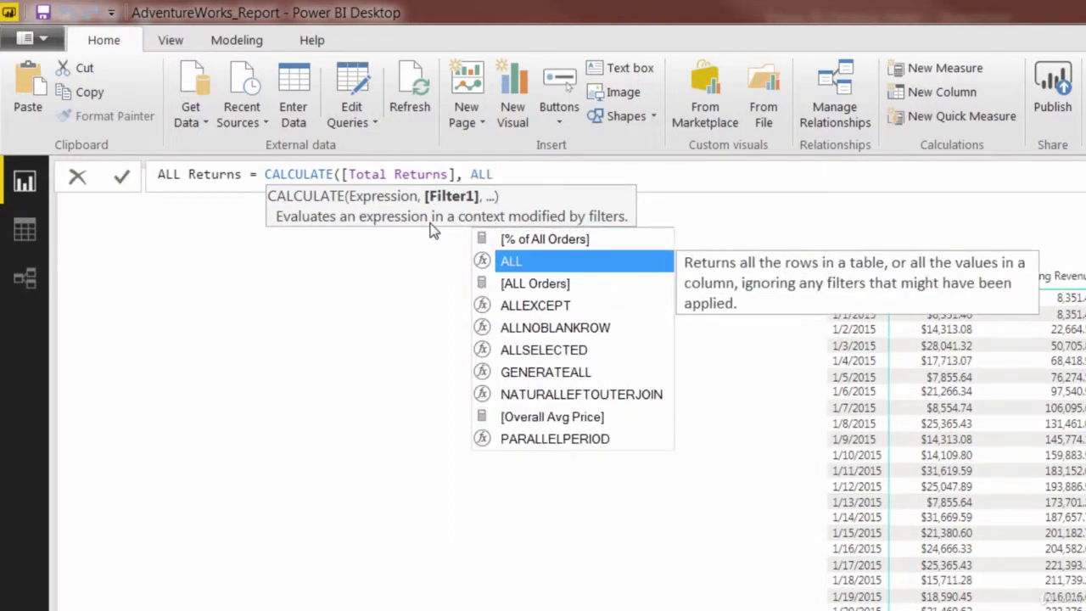
{"action": "type", "text": "("}
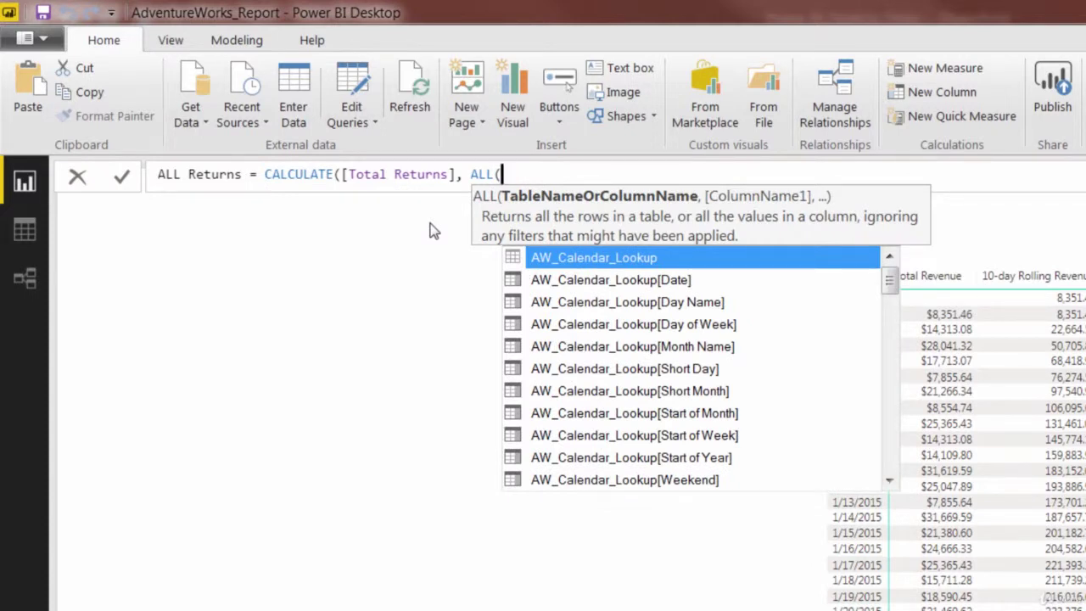
{"action": "type", "text": "retur"}
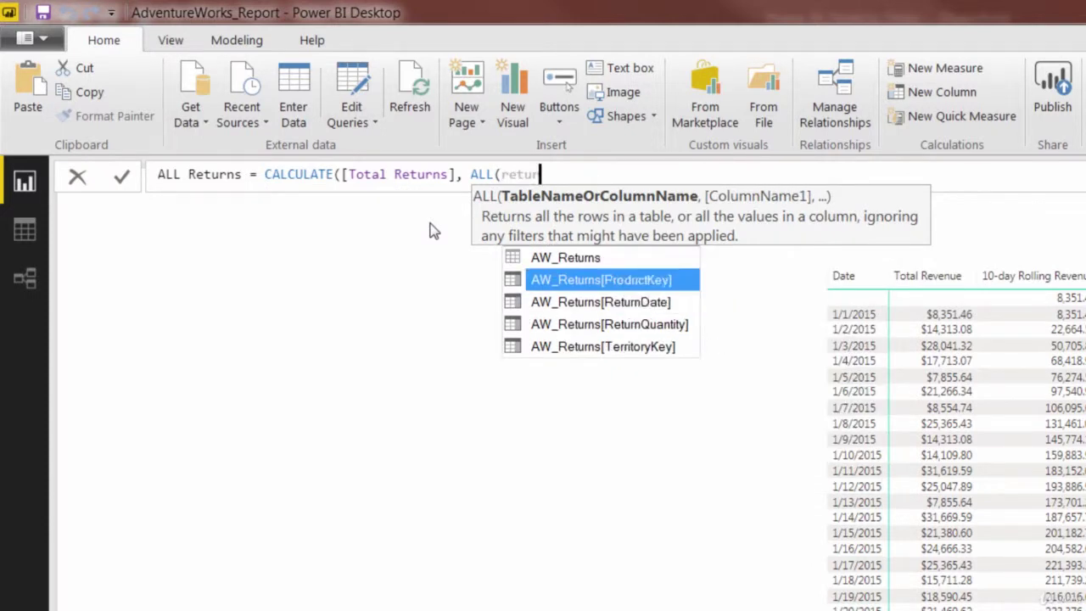
{"action": "key", "text": "Up"}
{"action": "key", "text": "Tab"}
{"action": "type", "text": ")"}
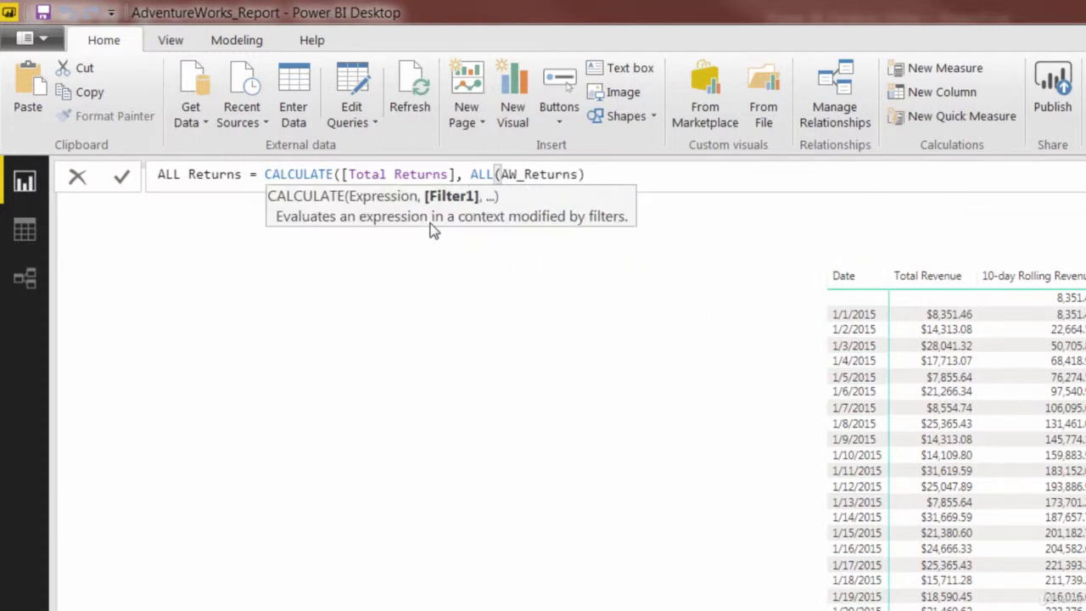
{"action": "type", "text": ")"}
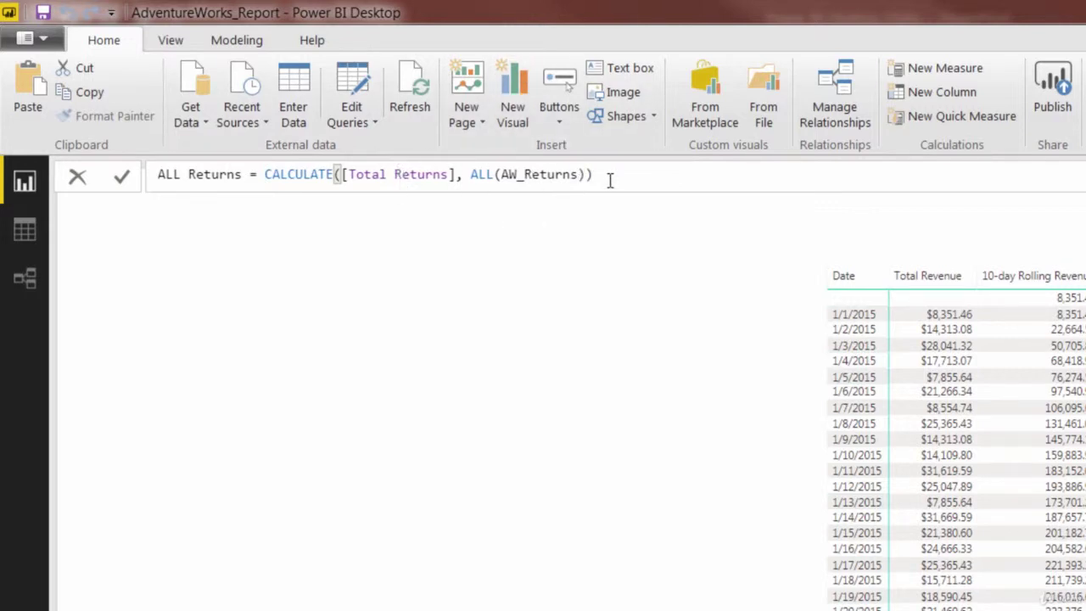
{"action": "key", "text": "Return"}
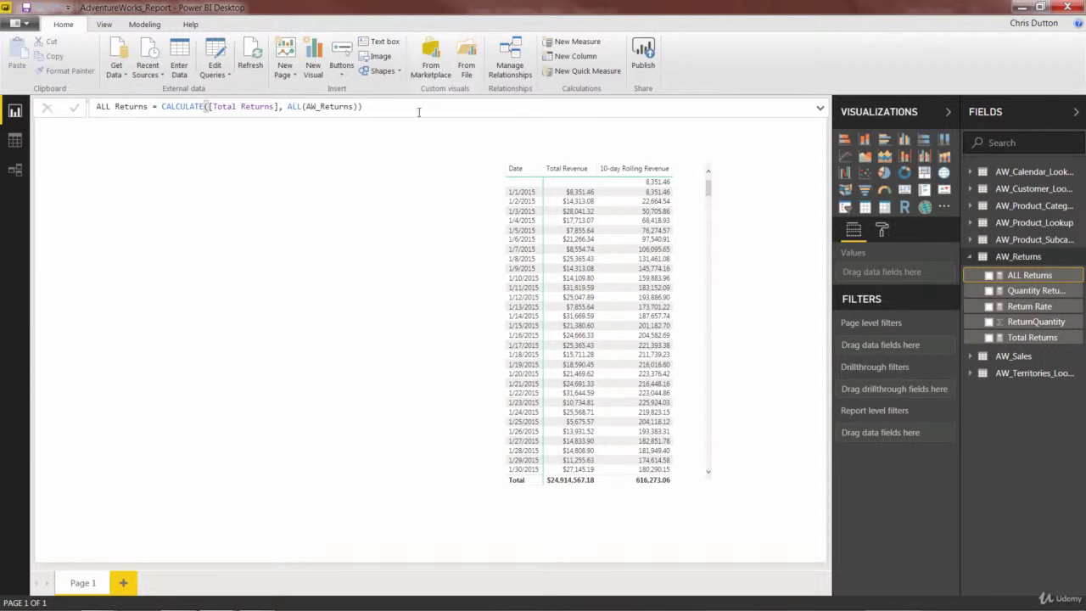
Add a new measure named % of All Returns to the AW_Returns table, starting its formula with [Total Returns].
{"action": "right_click", "coordinate": [1018, 257]}
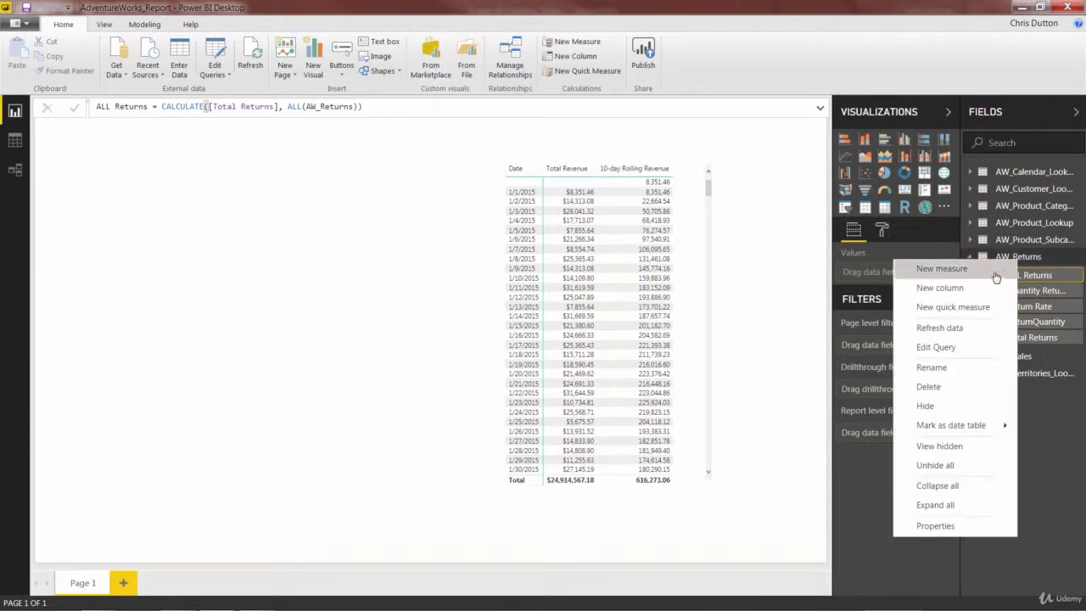
{"action": "left_click", "coordinate": [991, 278]}
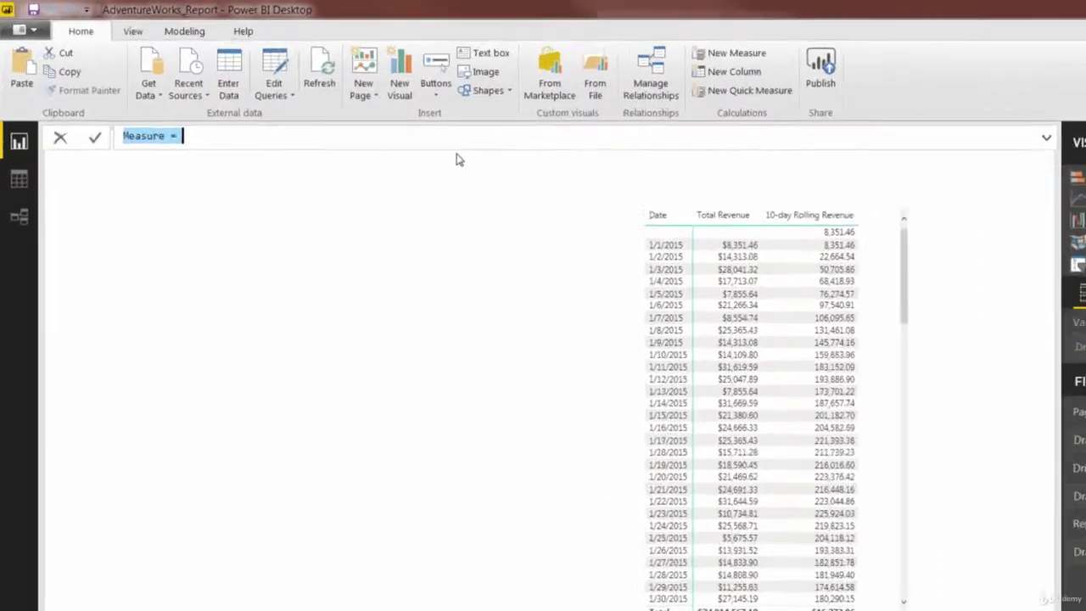
{"action": "type", "text": "% of All"}
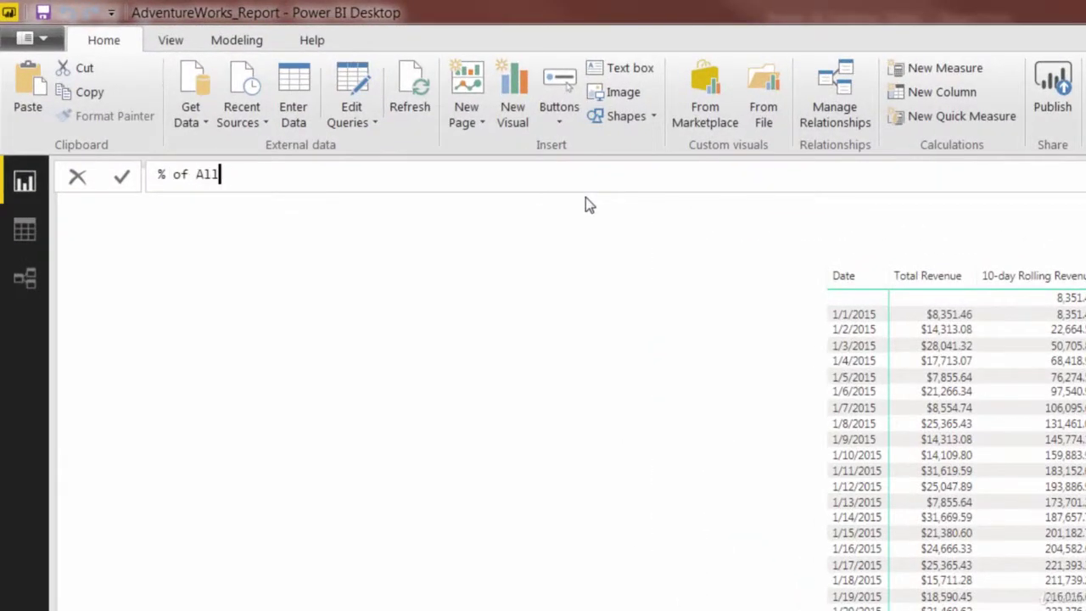
{"action": "type", "text": " Returns = [total"}
{"action": "key", "text": "Down"}
{"action": "key", "text": "Tab"}
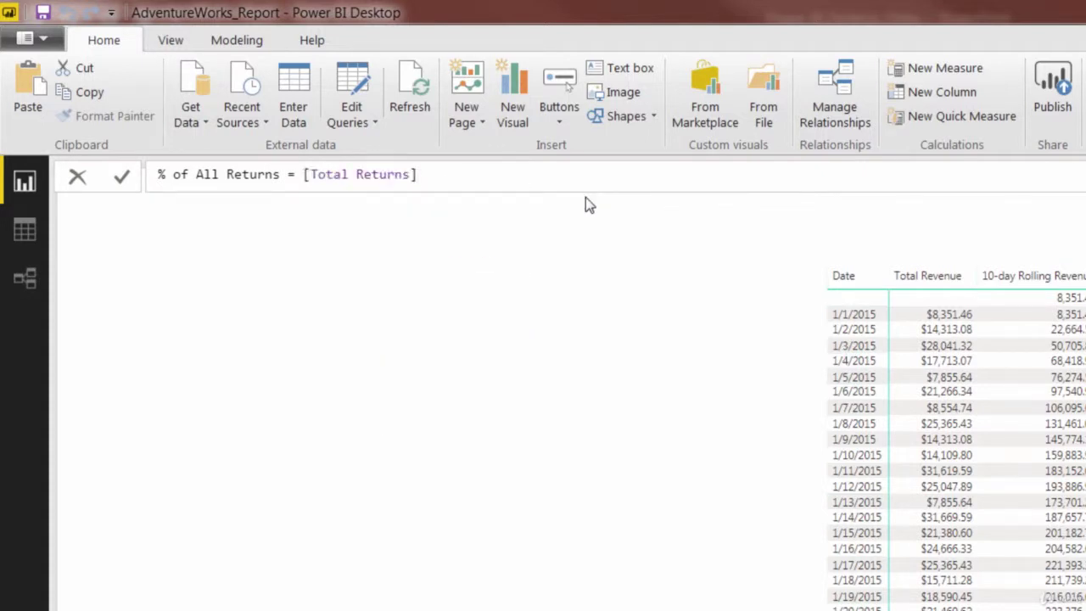
Divide [Total Returns] by [ALL Returns] in the % of All Returns formula and commit it.
{"action": "type", "text": "/ all"}
{"action": "key", "text": "Down"}
{"action": "key", "text": "Down"}
{"action": "key", "text": "Tab"}
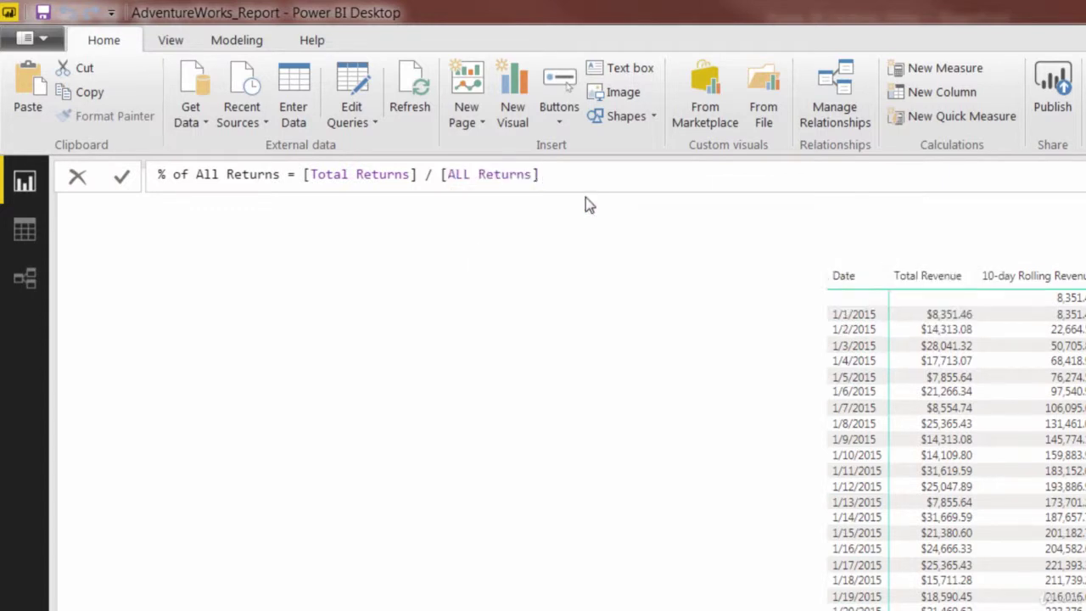
{"action": "key", "text": "Return"}
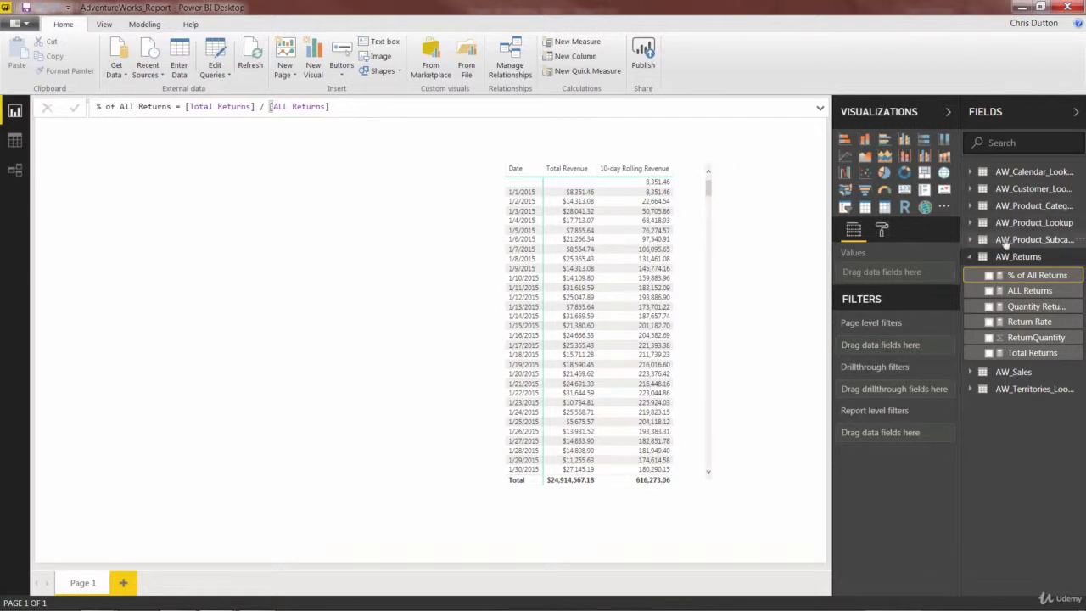
Add a new measure named Bike Returns to the AW_Returns table, starting its formula with CALCULATE and the [Total Returns] measure.
{"action": "right_click", "coordinate": [1008, 274]}
{"action": "left_click", "coordinate": [931, 297]}
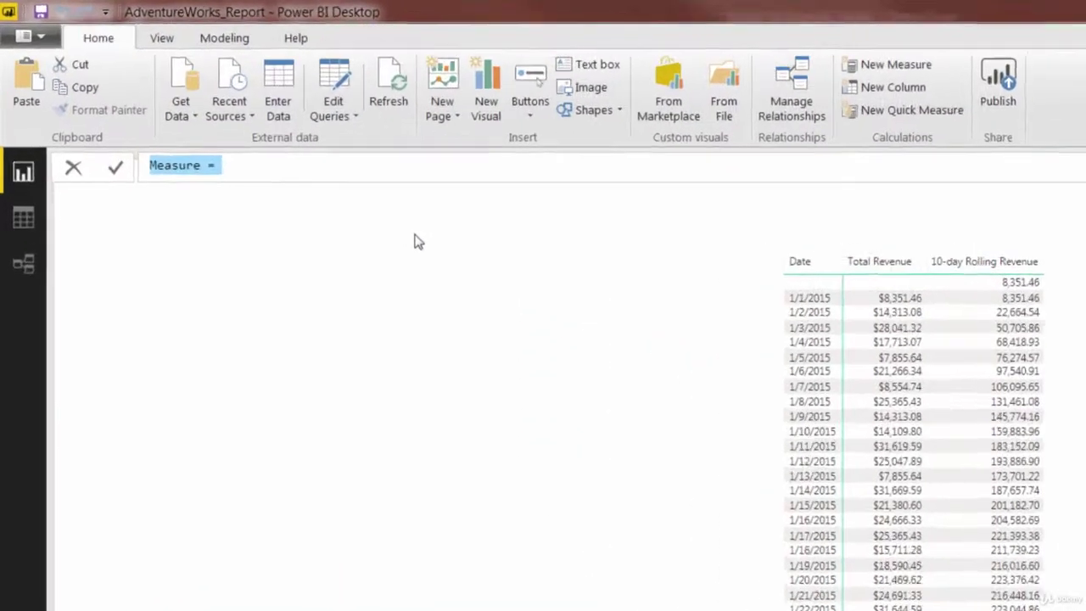
{"action": "type", "text": "Bike Retu"}
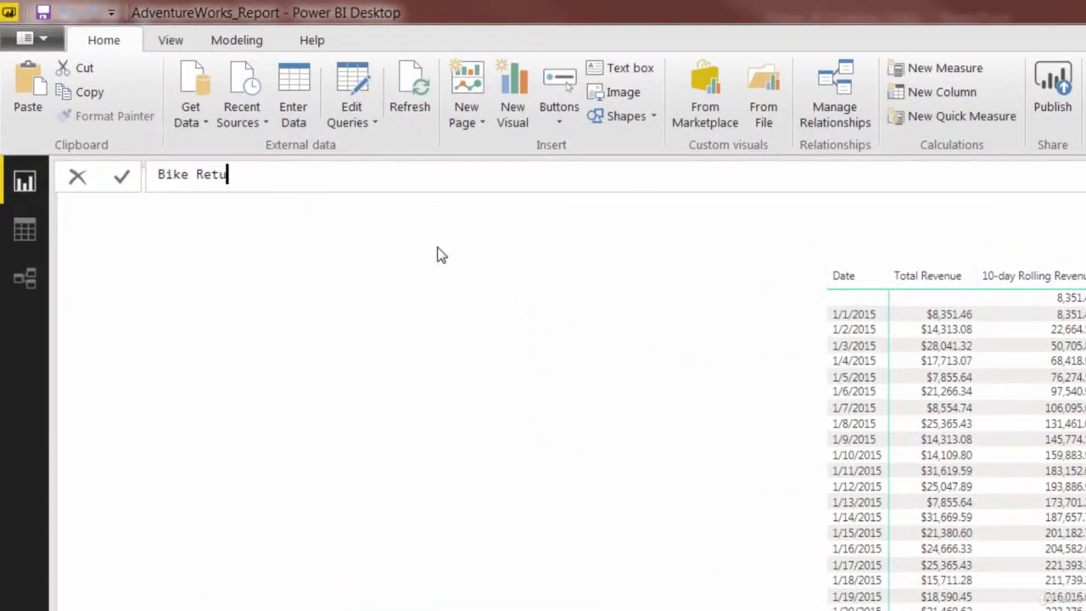
{"action": "type", "text": "rns = CALCULATE"}
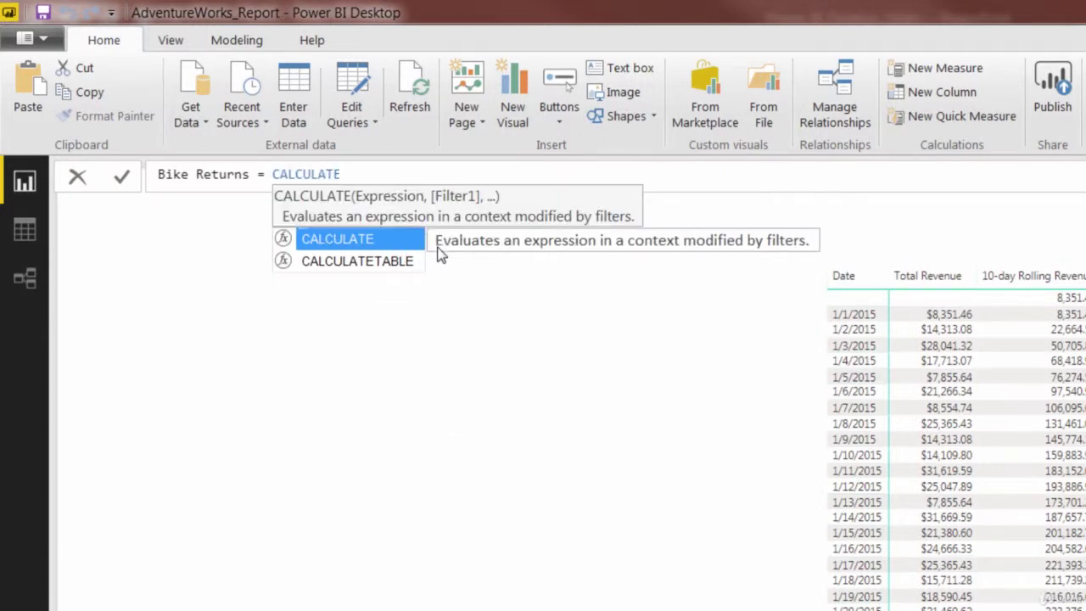
{"action": "type", "text": "(total"}
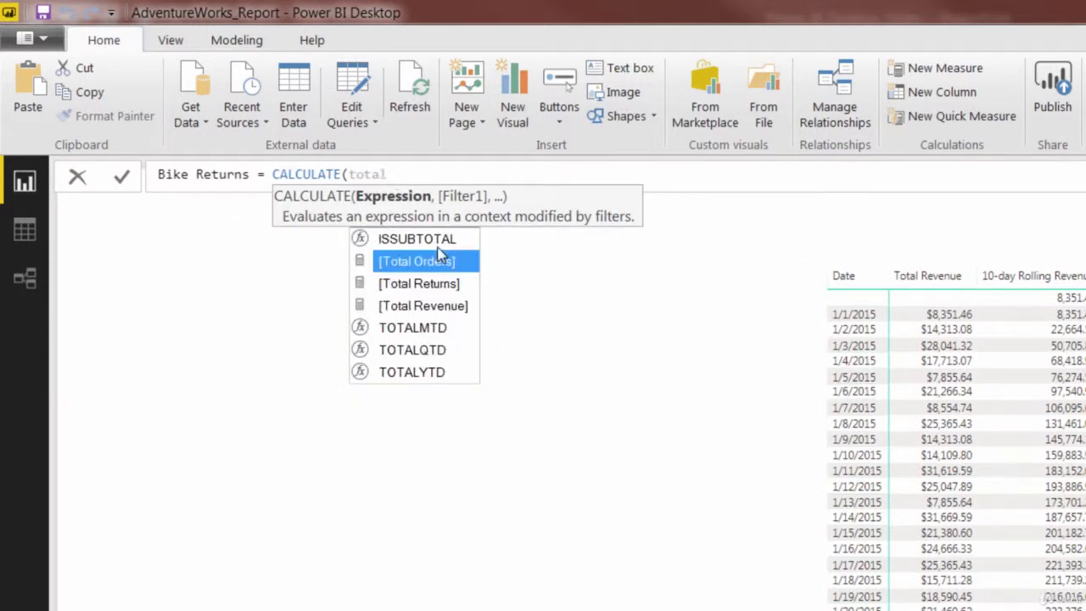
{"action": "key", "text": "Tab"}
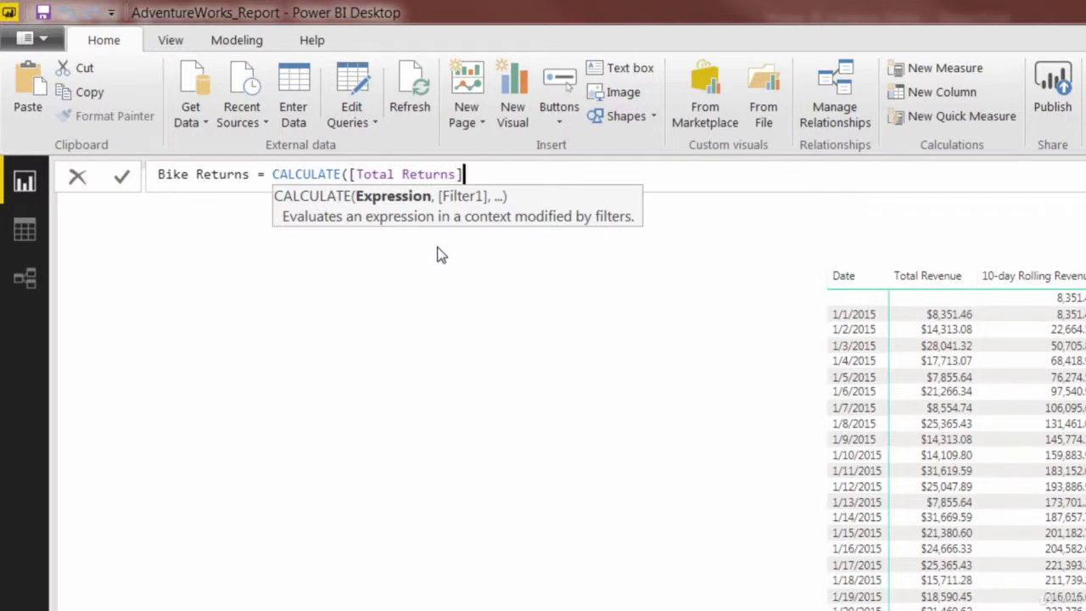
Filter the Bike Returns formula by AW_Product_Category_Lookup[CategoryName] = "Bikes" and commit it.
{"action": "type", "text": ", "}
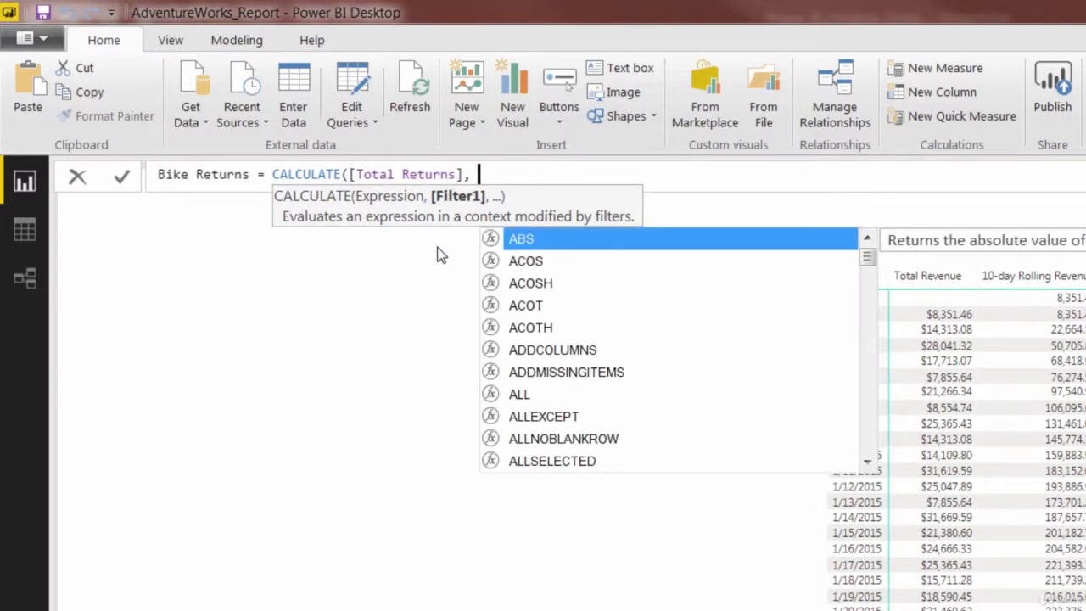
{"action": "type", "text": "categ"}
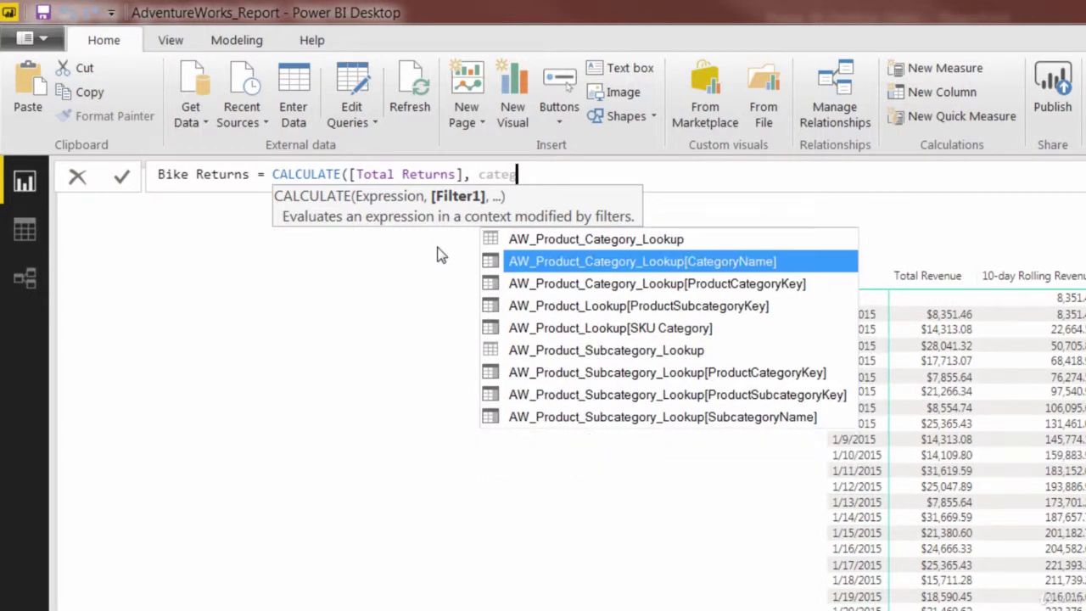
{"action": "key", "text": "Tab"}
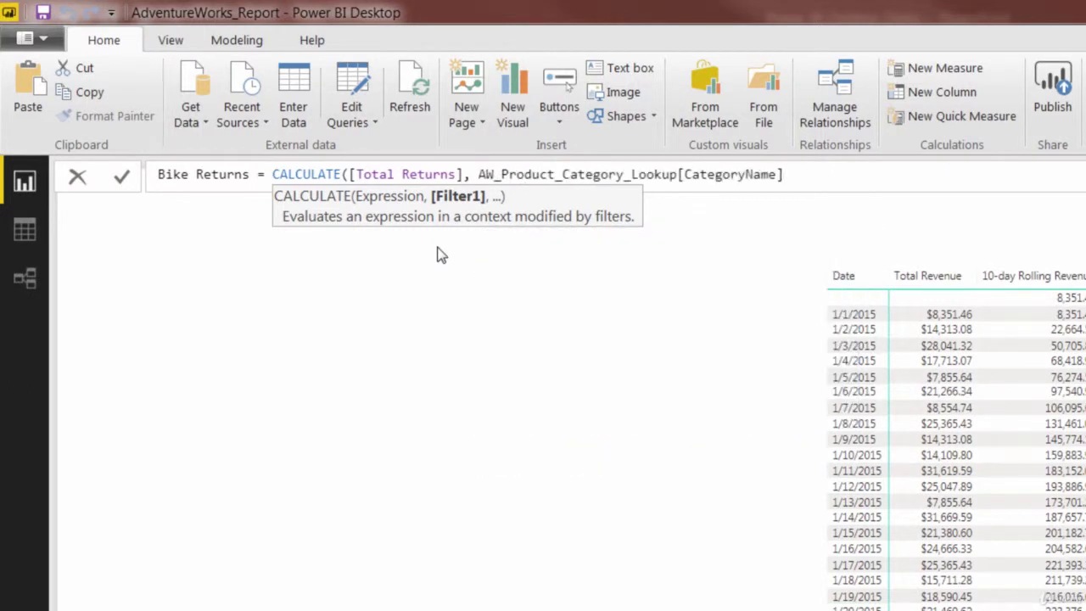
{"action": "type", "text": "= \"Bikes\")"}
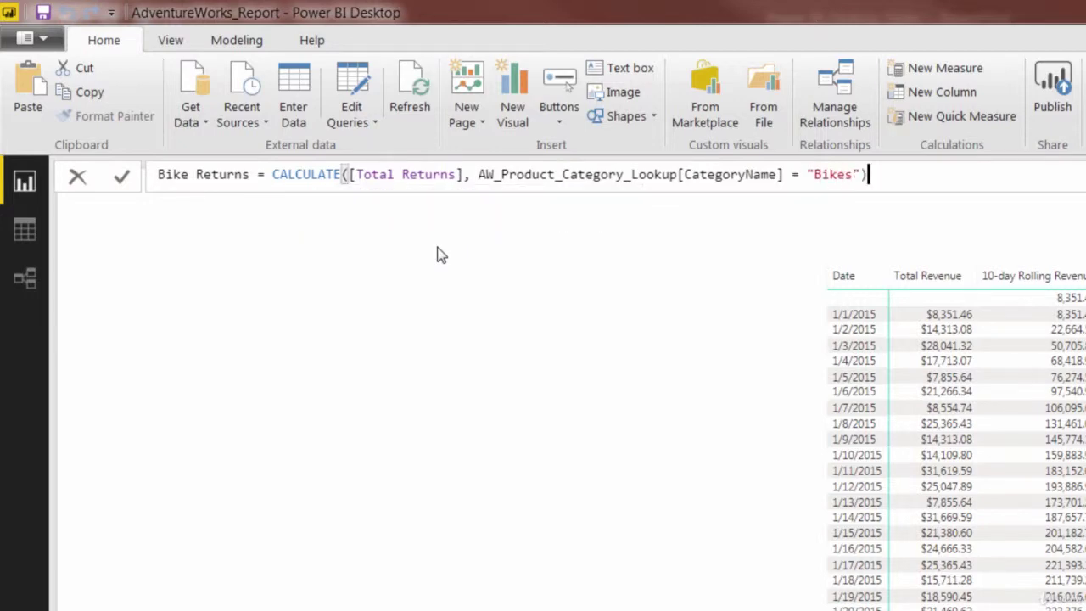
{"action": "key", "text": "Return"}
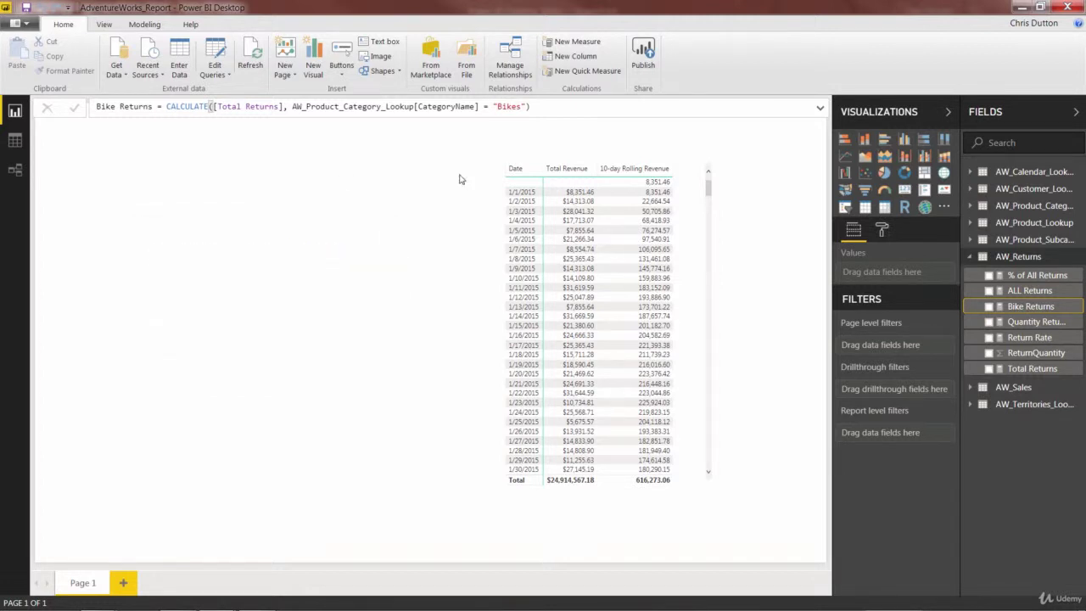
Collapse the AW_Returns table and expand the AW_Sales table in the field list.
{"action": "left_click", "coordinate": [974, 258]}
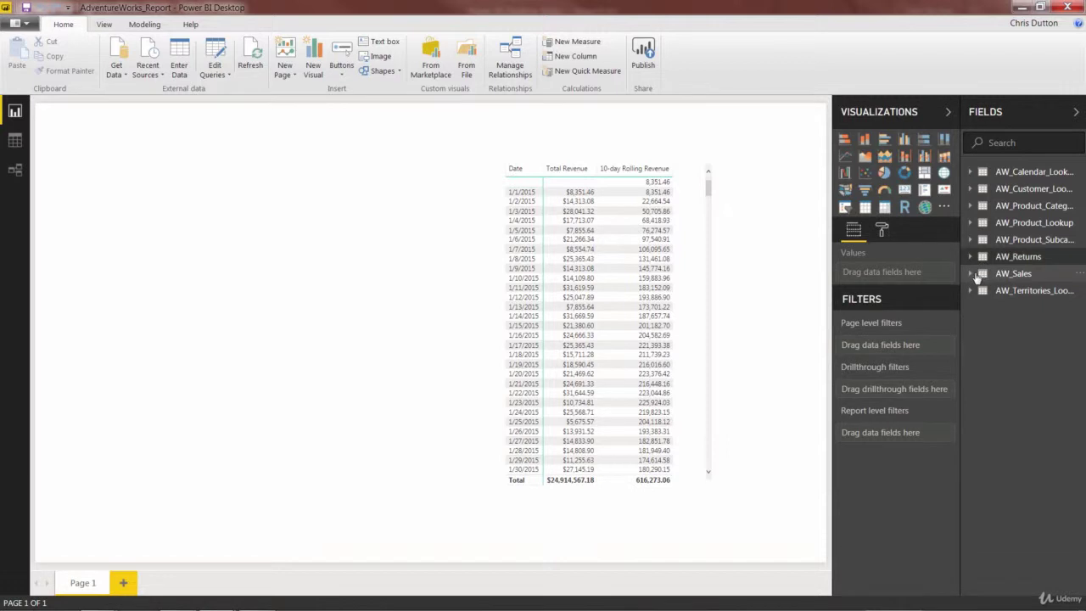
{"action": "left_click", "coordinate": [973, 273]}
{"action": "right_click", "coordinate": [1015, 275]}
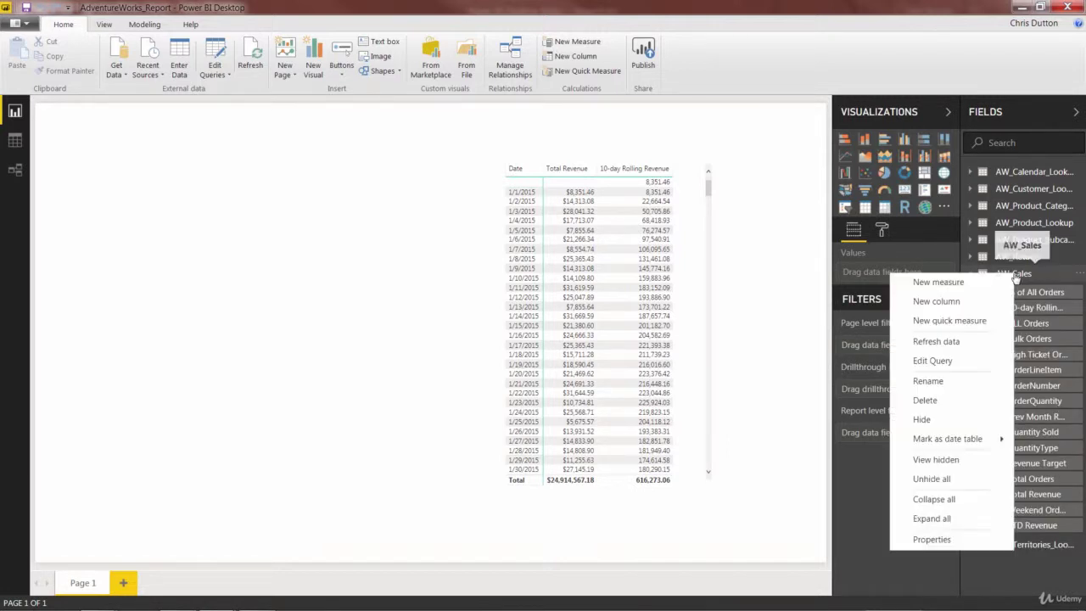
{"action": "left_click", "coordinate": [920, 215]}
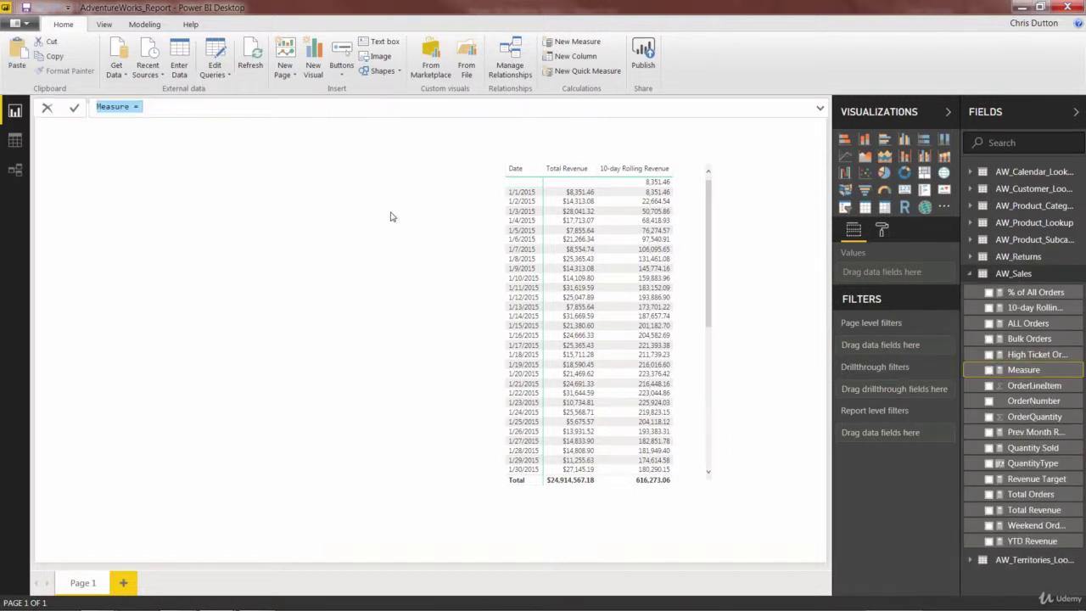
{"action": "type", "text": "Total Cost"}
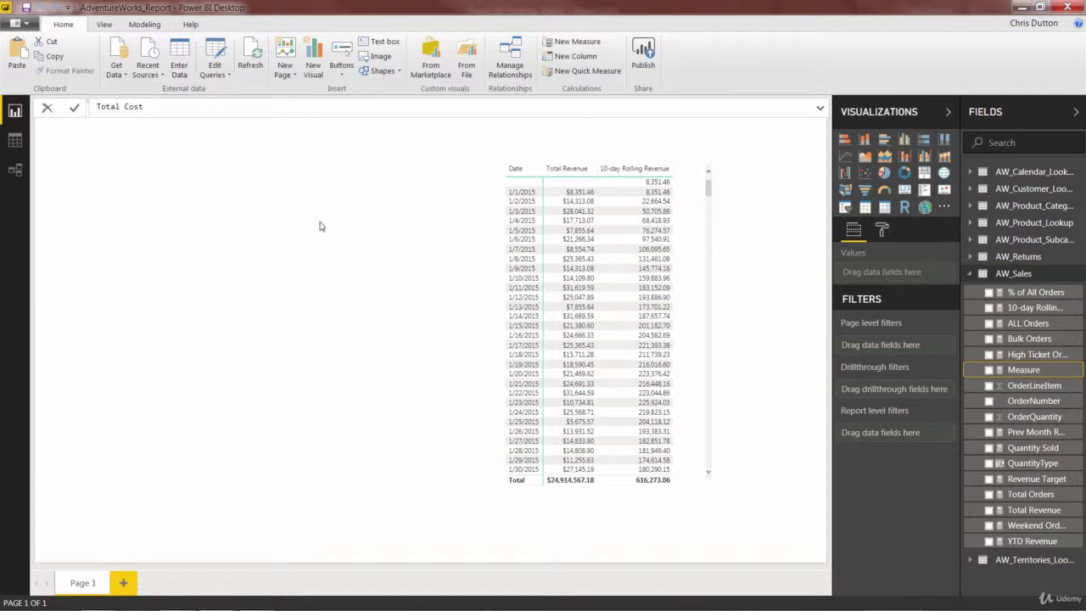
{"action": "left_click", "coordinate": [47, 110]}
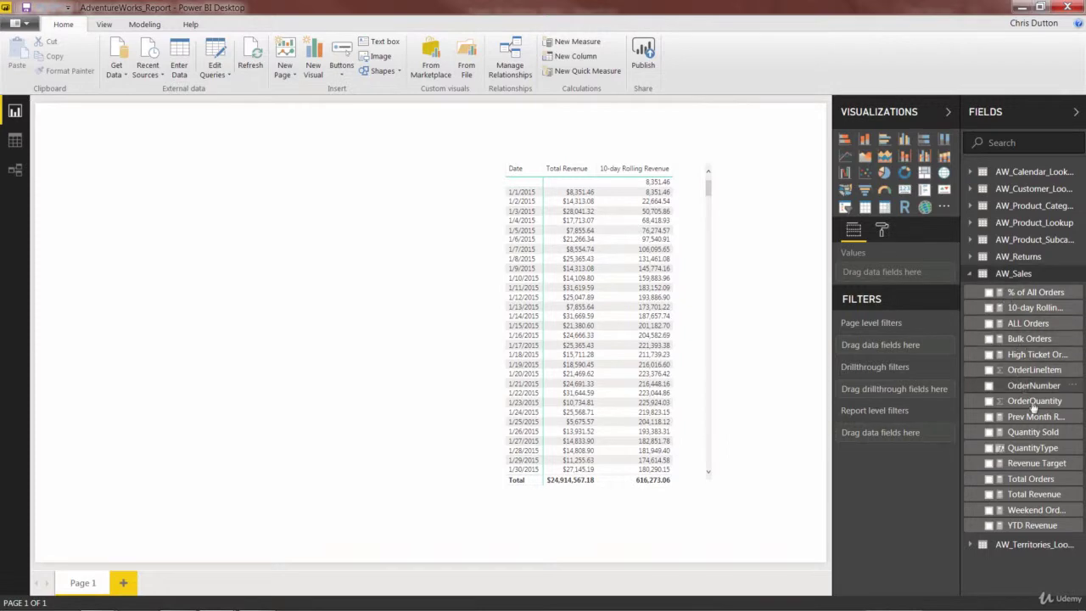
Copy the whole Total Revenue formula and paste it into a new measure in the AW_Sales table.
{"action": "left_click", "coordinate": [1034, 495]}
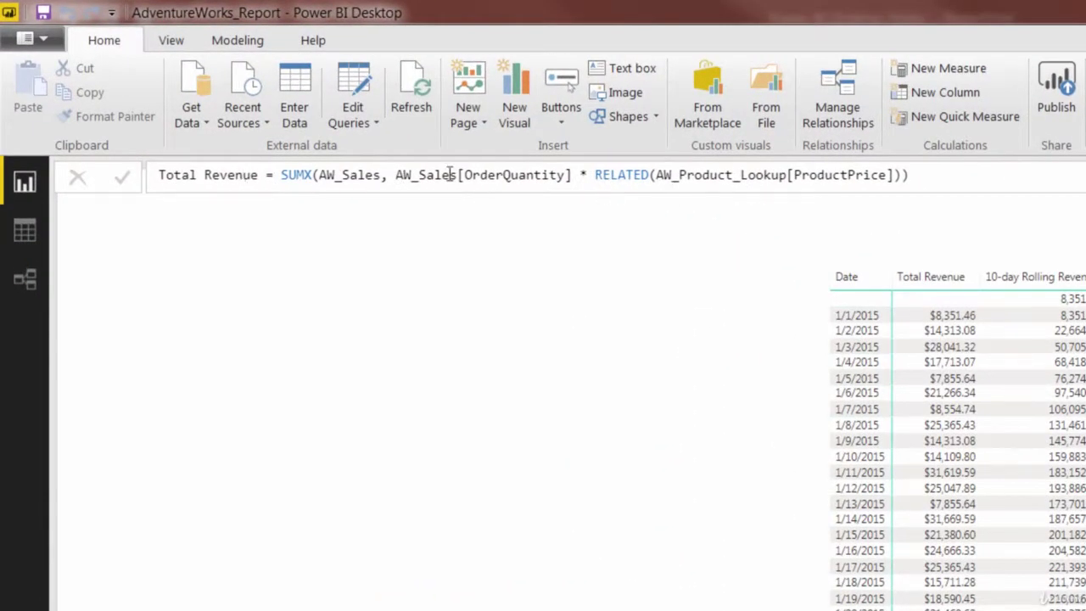
{"action": "left_click", "coordinate": [929, 179]}
{"action": "left_click", "coordinate": [464, 177]}
{"action": "key", "text": "ctrl+a"}
{"action": "key", "text": "ctrl+c"}
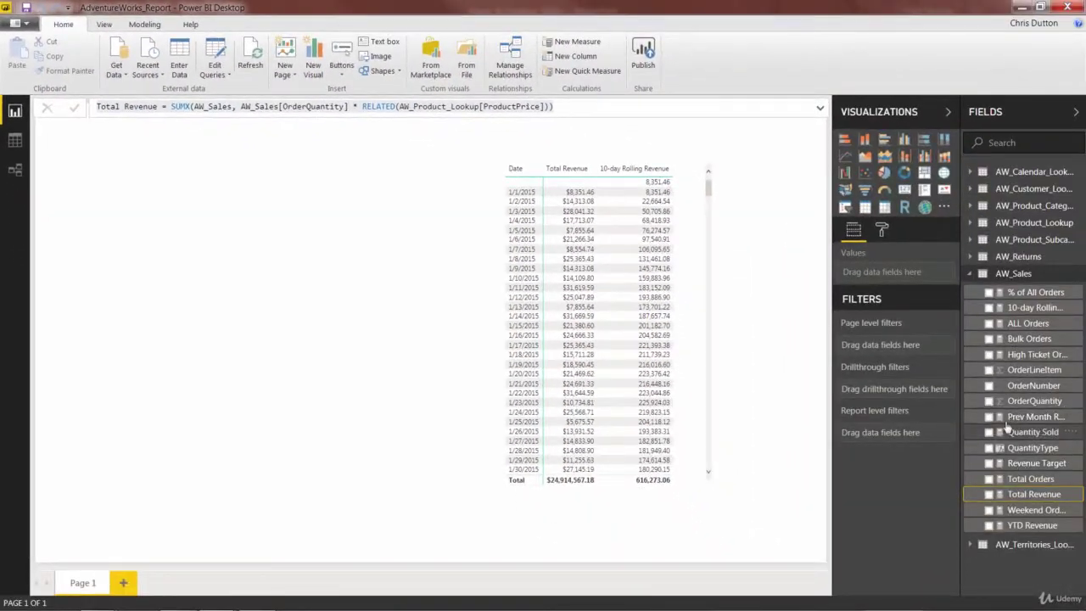
{"action": "right_click", "coordinate": [1007, 430]}
{"action": "left_click", "coordinate": [920, 213]}
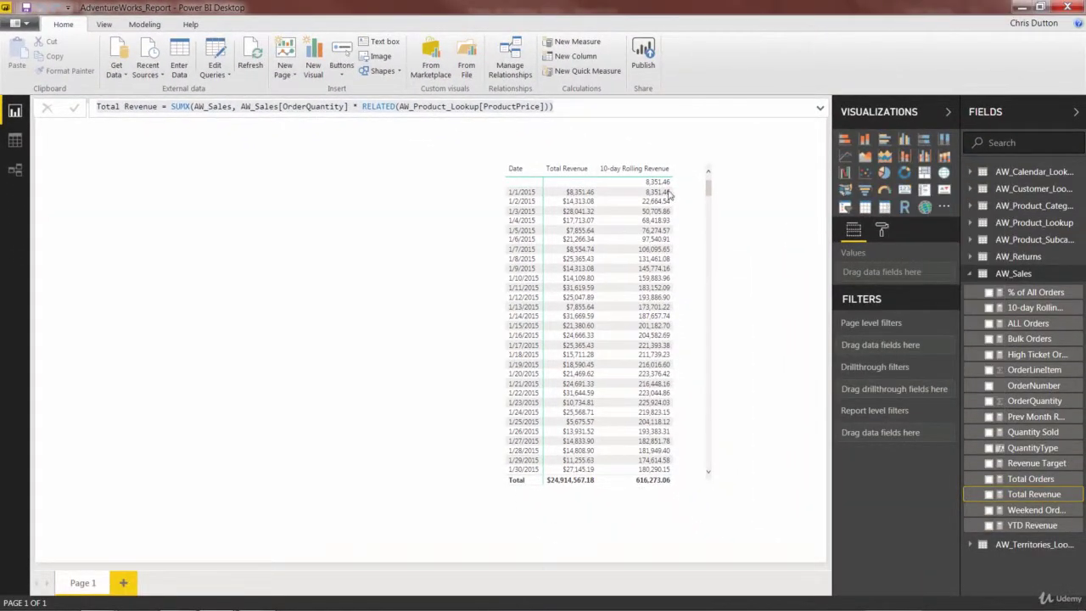
{"action": "key", "text": "ctrl+v"}
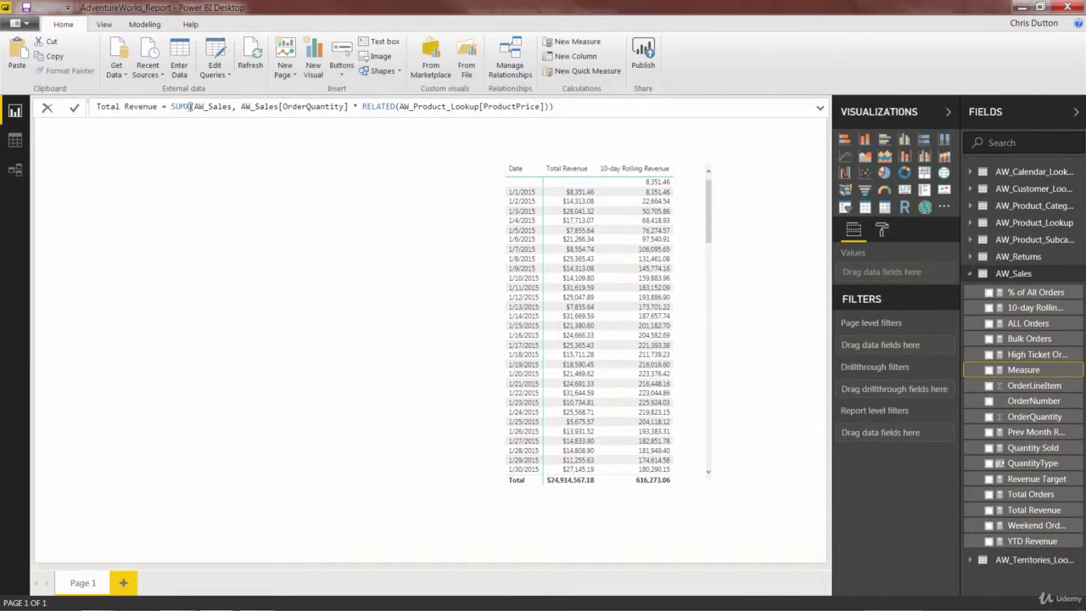
Change the measure name in the pasted formula to Total Cost.
{"action": "left_click", "coordinate": [161, 107]}
{"action": "key", "text": "BackSpace"}
{"action": "key", "text": "BackSpace"}
{"action": "key", "text": "BackSpace"}
{"action": "key", "text": "BackSpace"}
{"action": "key", "text": "BackSpace"}
{"action": "key", "text": "BackSpace"}
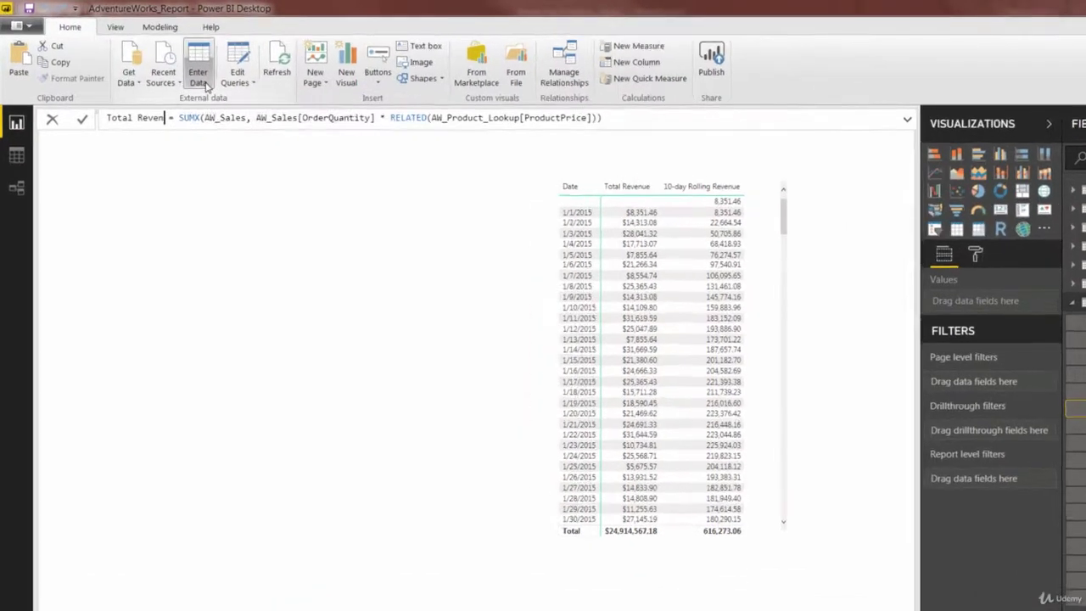
{"action": "key", "text": "BackSpace"}
{"action": "type", "text": "Cost"}
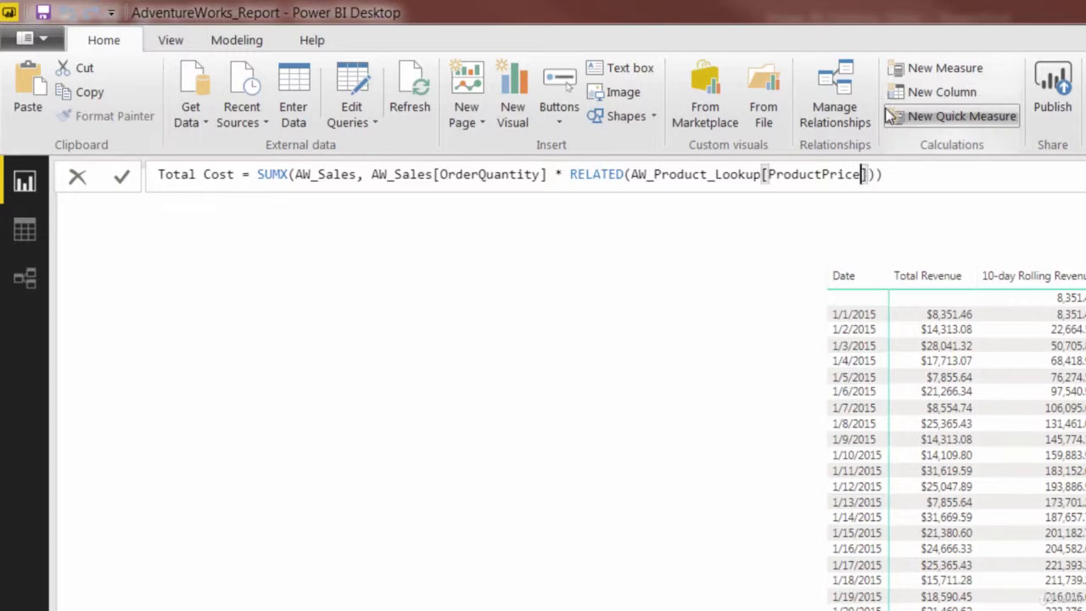
Replace ProductPrice with AW_Product_Lookup[ProductCost] inside the RELATED function of Total Cost and commit the formula.
{"action": "key", "text": "BackSpace"}
{"action": "key", "text": "BackSpace"}
{"action": "key", "text": "BackSpace"}
{"action": "key", "text": "BackSpace"}
{"action": "key", "text": "BackSpace"}
{"action": "key", "text": "Down"}
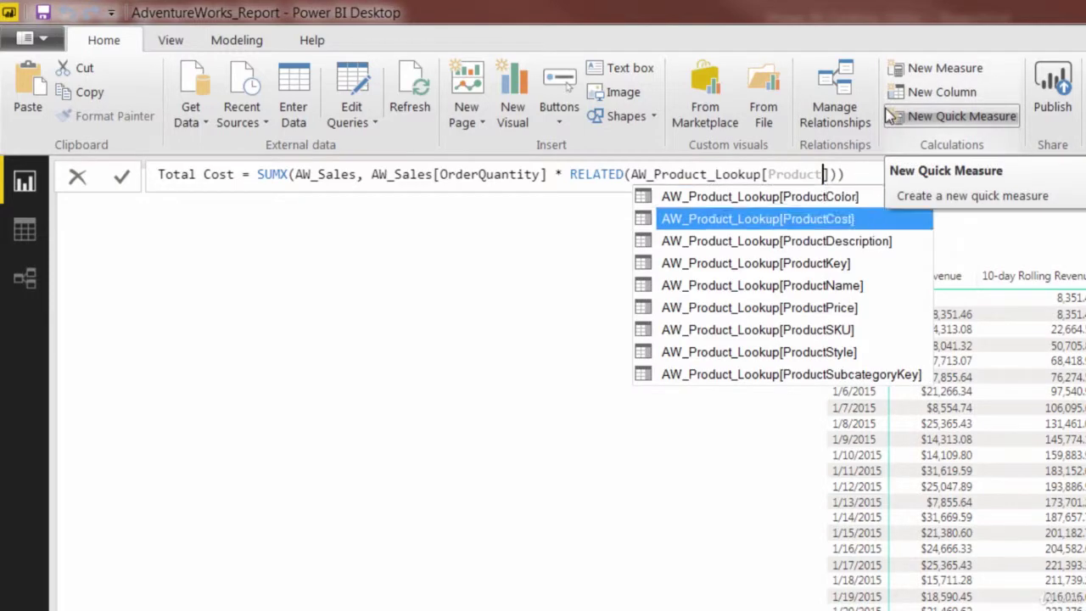
{"action": "key", "text": "Tab"}
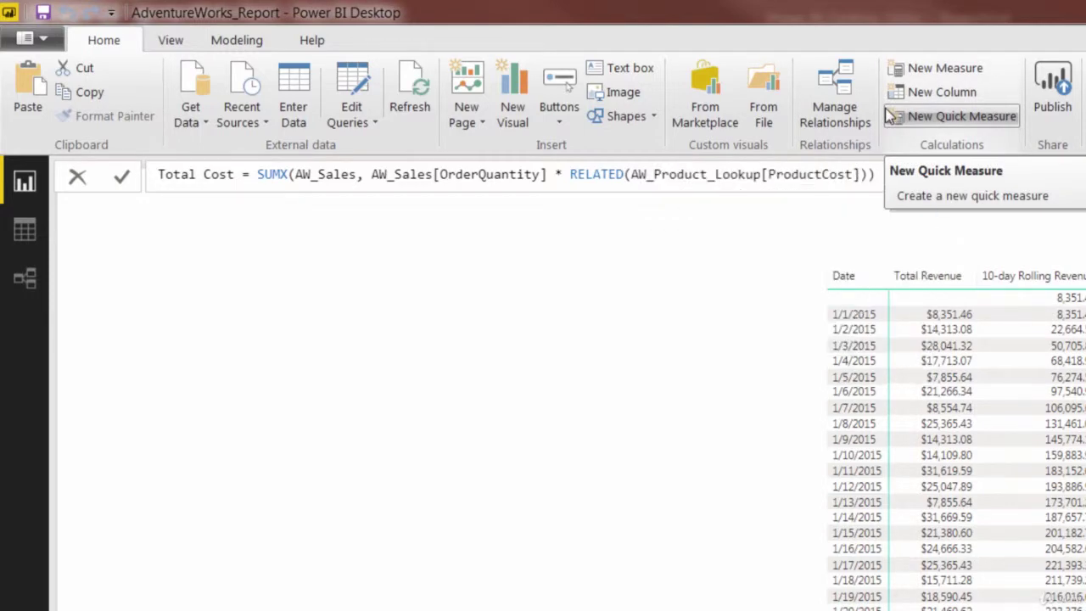
{"action": "key", "text": "Return"}
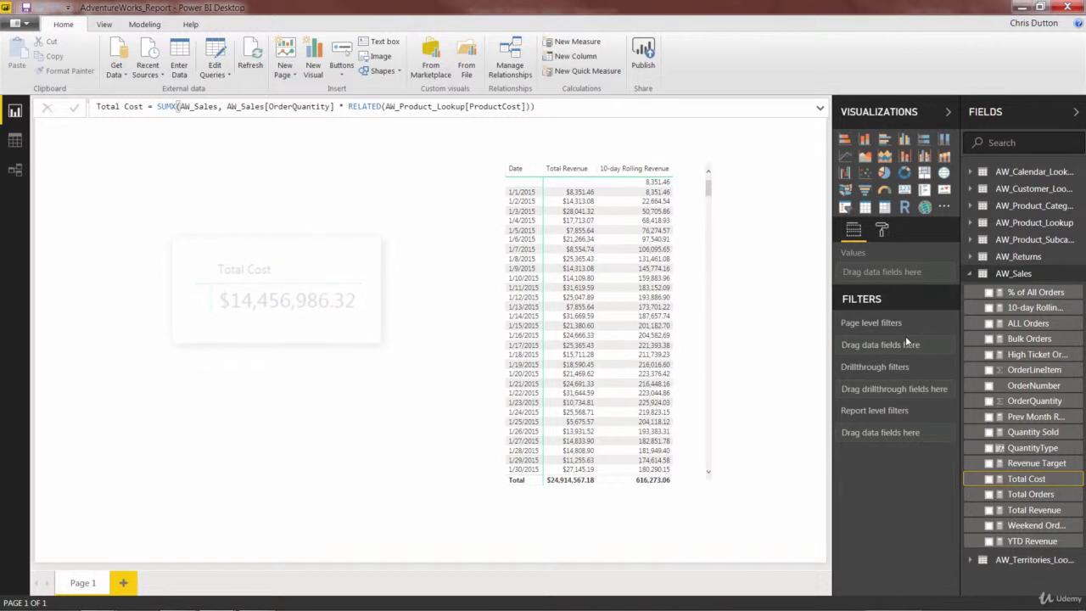
Add a new measure named Total Profit to the AW_Sales table, starting its formula with [Total Revenue].
{"action": "right_click", "coordinate": [1034, 480]}
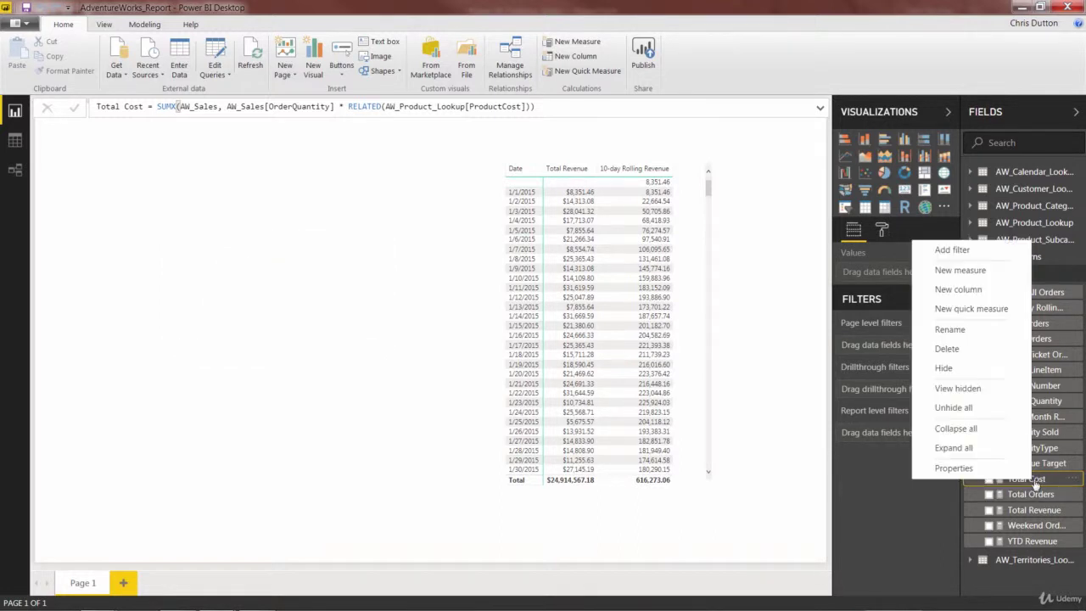
{"action": "left_click", "coordinate": [967, 269]}
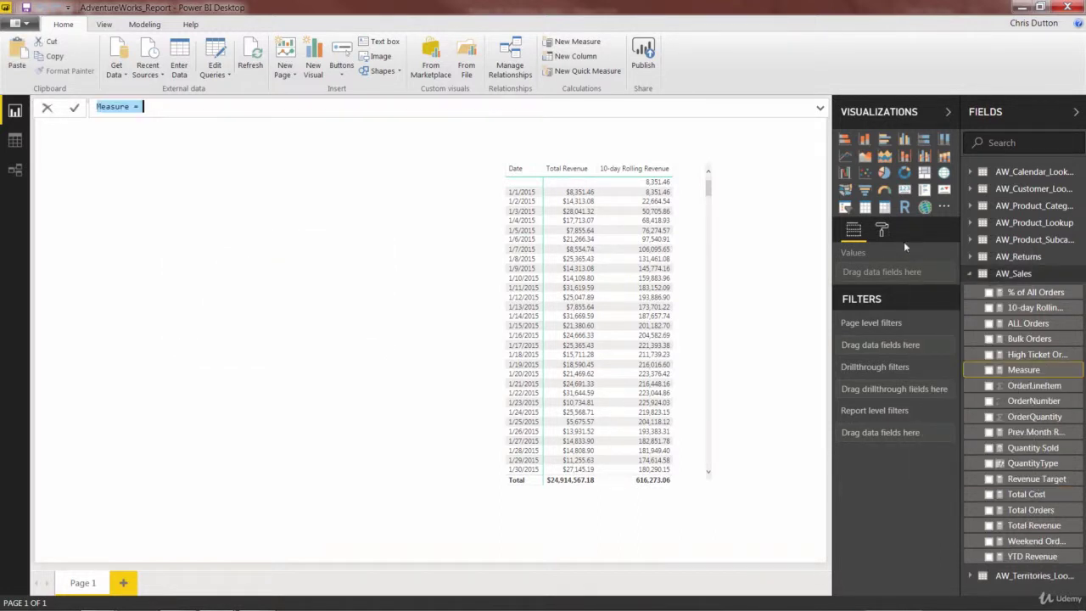
{"action": "type", "text": "T"}
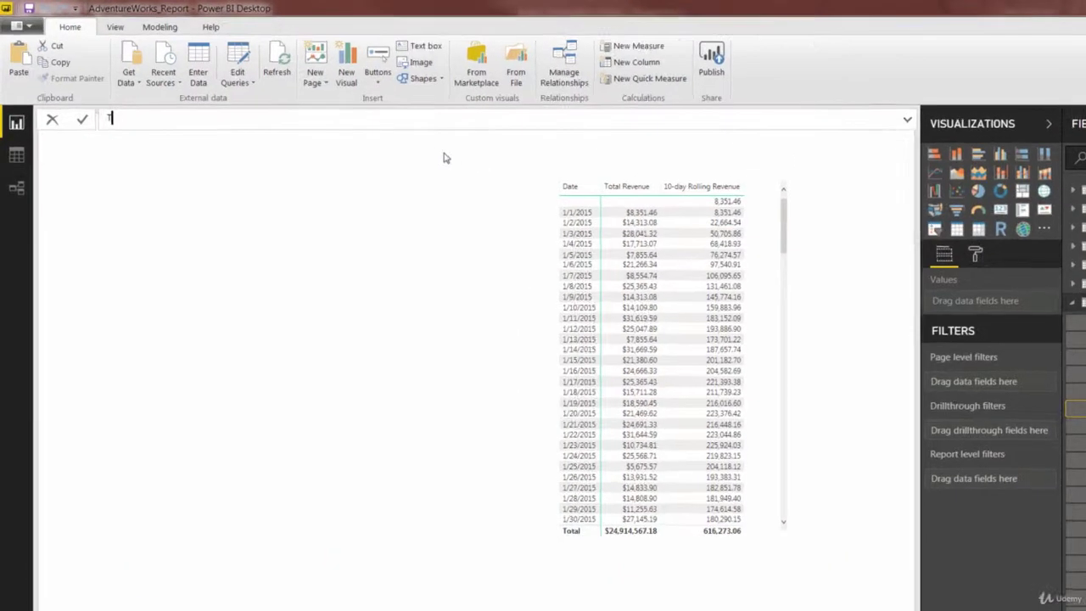
{"action": "type", "text": "otal Profit"}
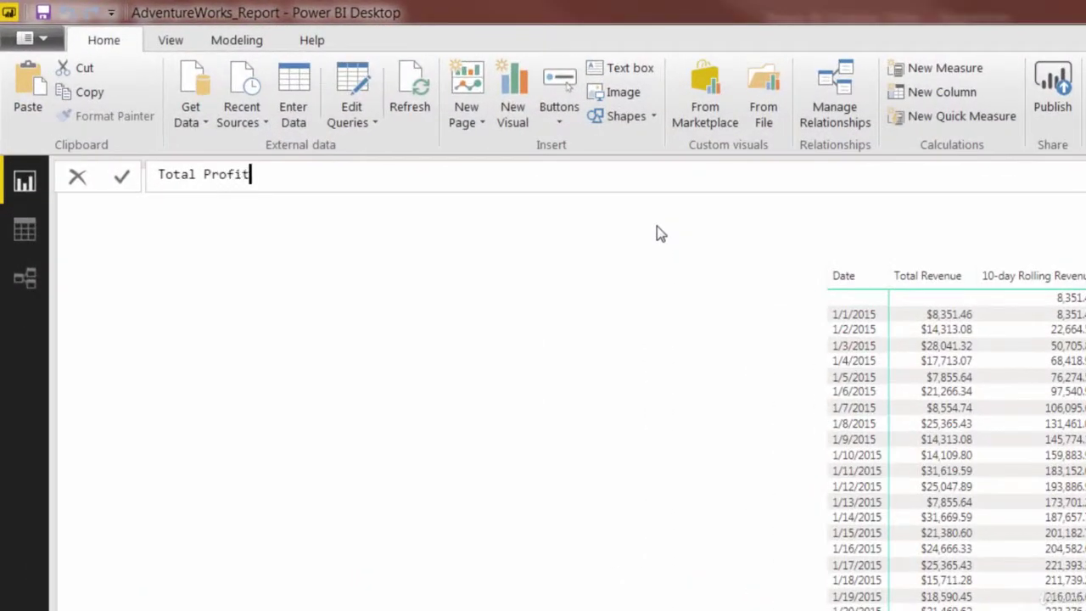
{"action": "type", "text": " = reven"}
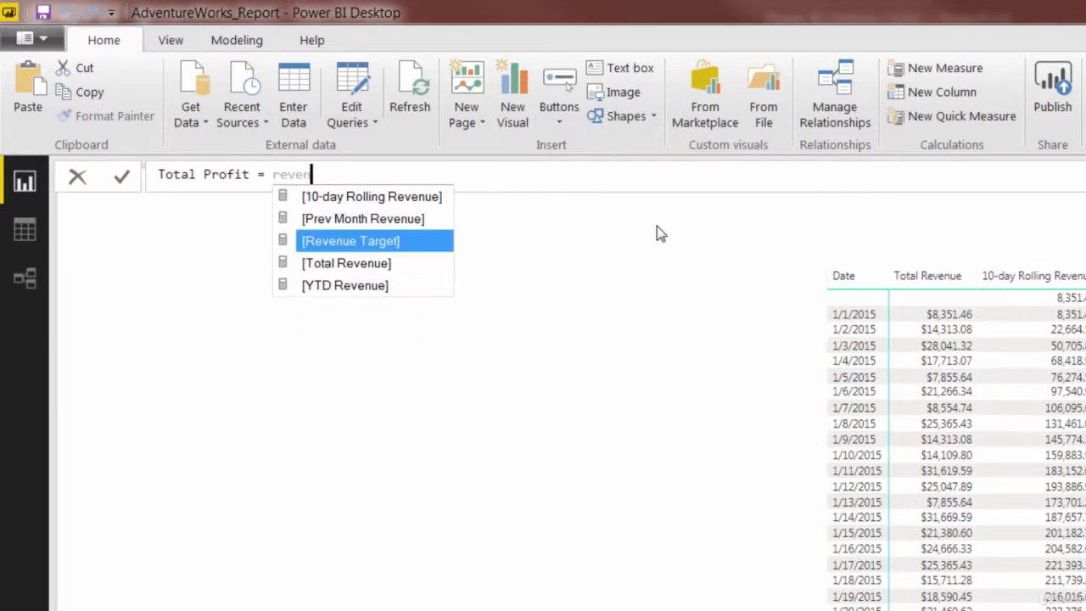
{"action": "key", "text": "Down"}
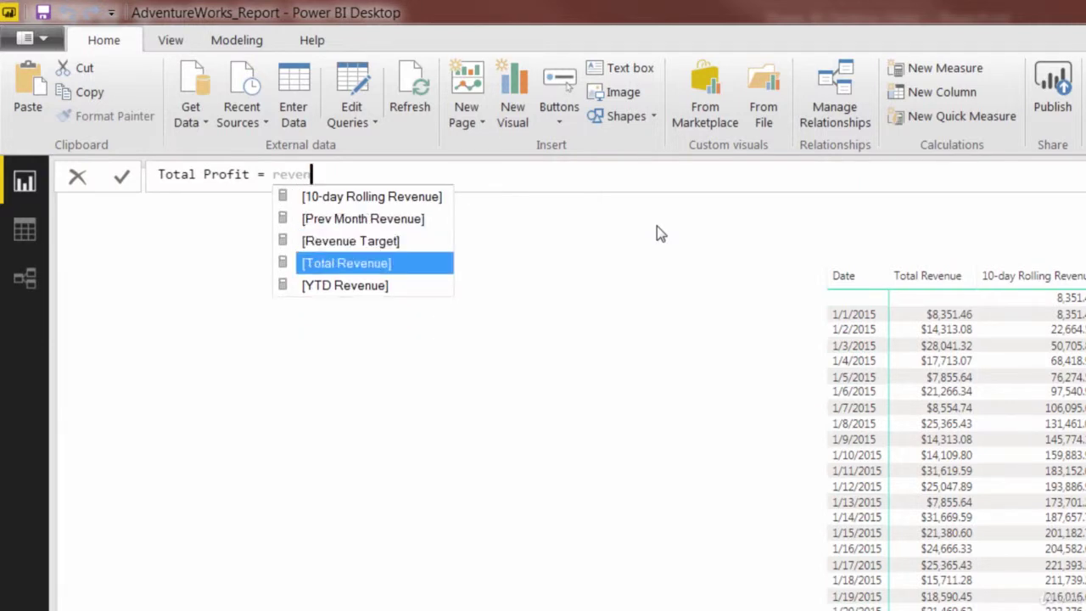
{"action": "key", "text": "Tab"}
Subtract [Total Cost] from [Total Revenue] in the Total Profit formula and commit it.
{"action": "type", "text": "- total"}
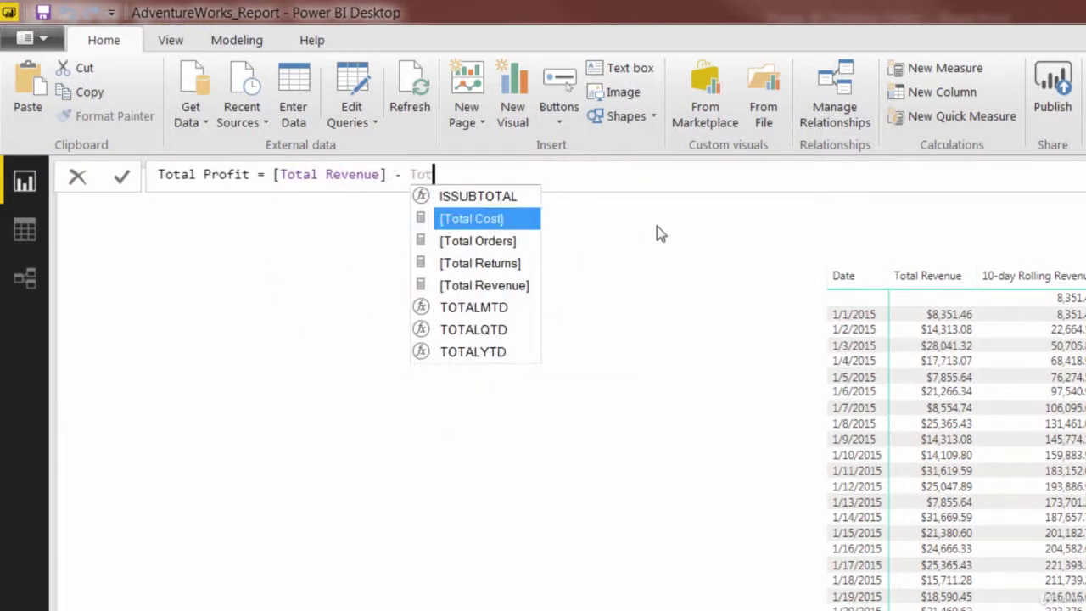
{"action": "key", "text": "Tab"}
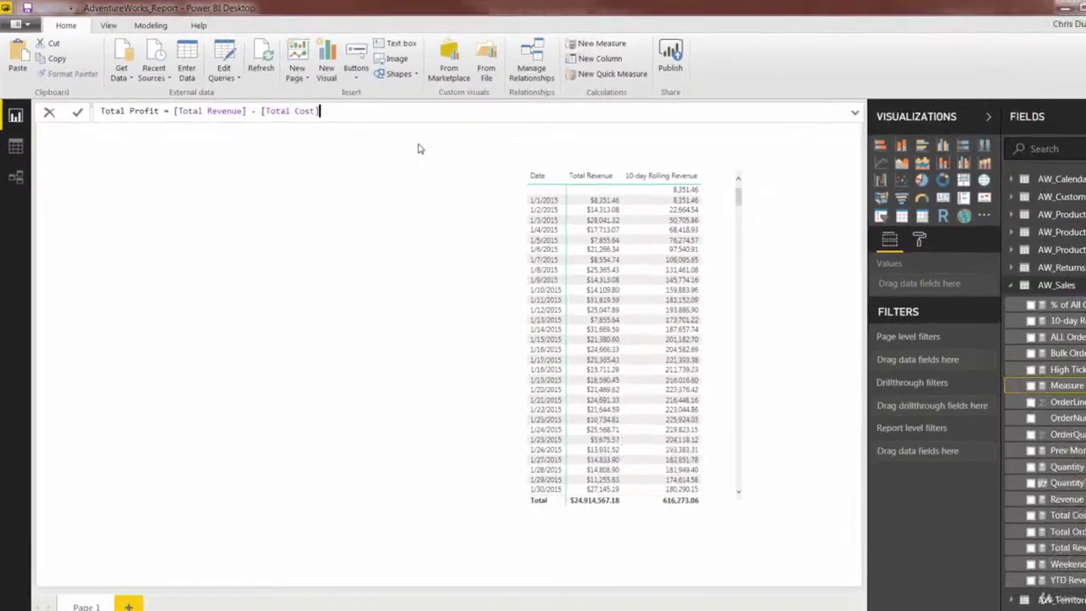
{"action": "key", "text": "Return"}
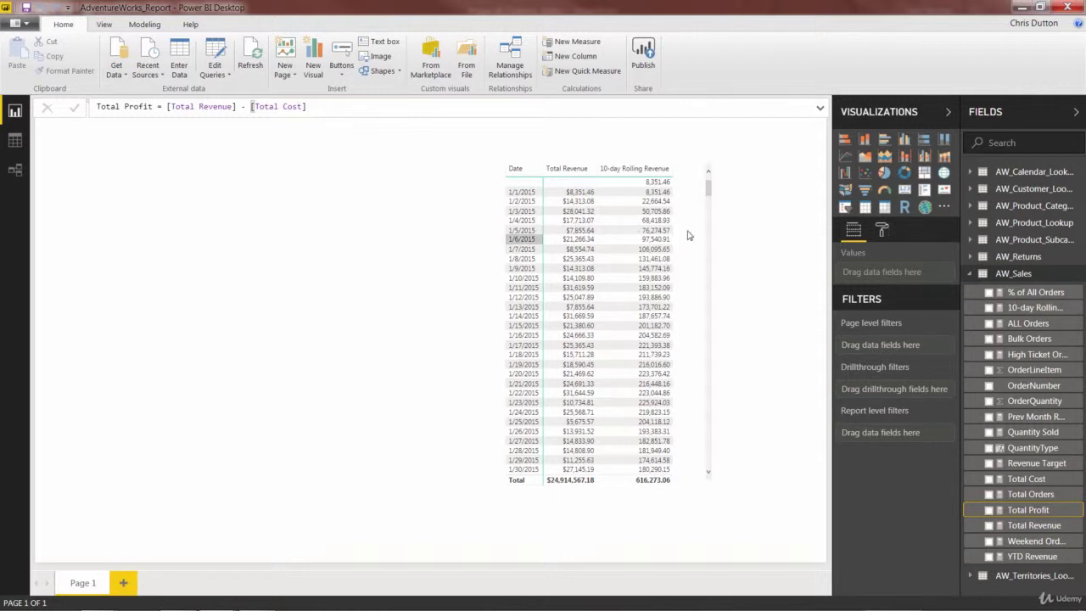
Add a new measure named Prev Month Orders to the AW_Sales table, starting its formula with the CALCULATE function.
{"action": "right_click", "coordinate": [1015, 276]}
{"action": "key", "text": "Escape"}
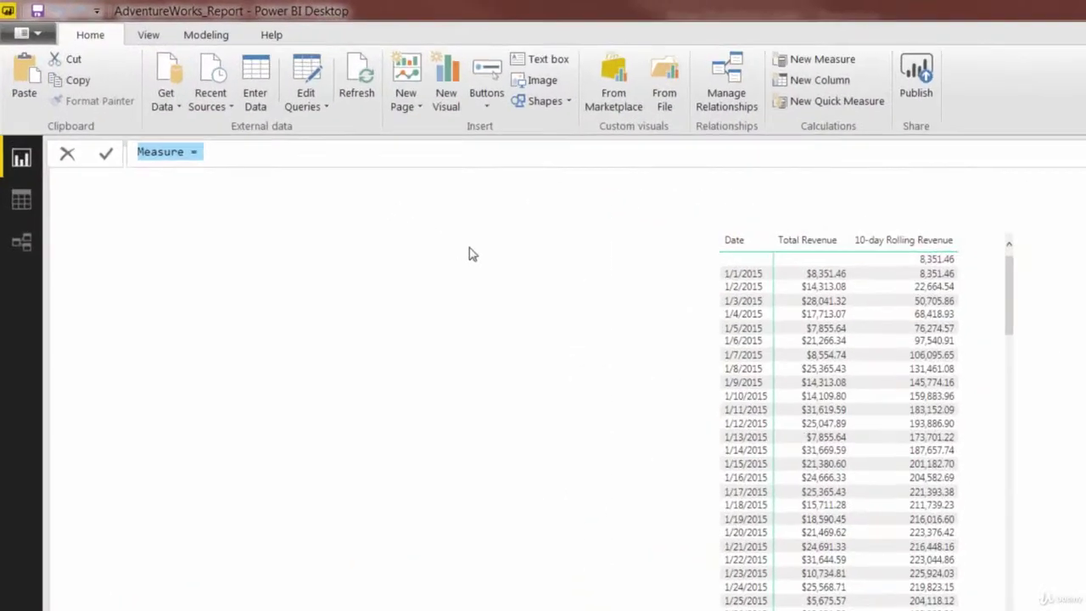
{"action": "type", "text": "Pr"}
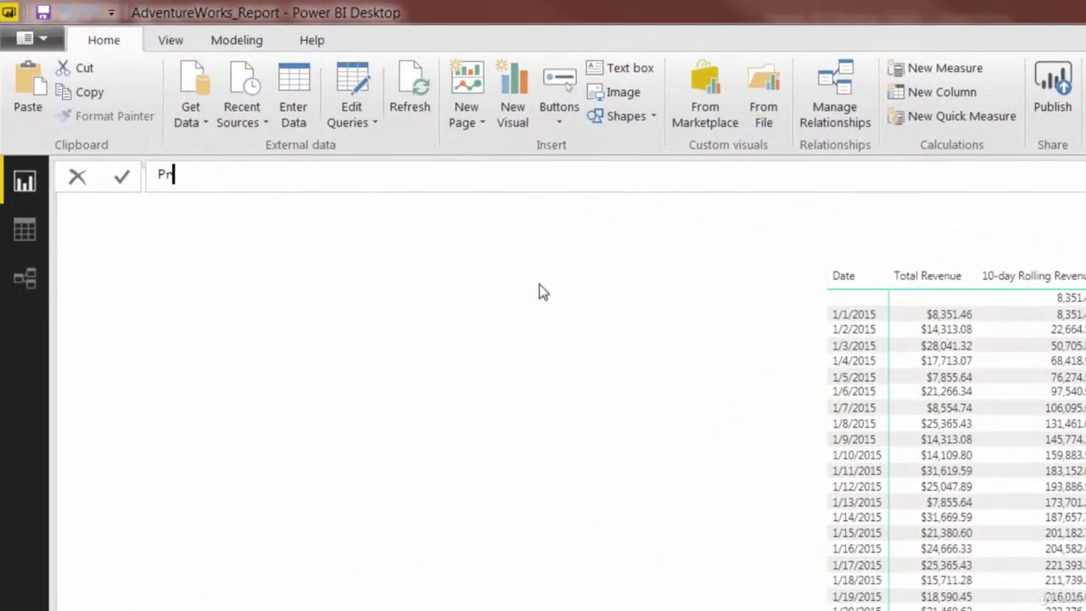
{"action": "type", "text": "ev Month Or"}
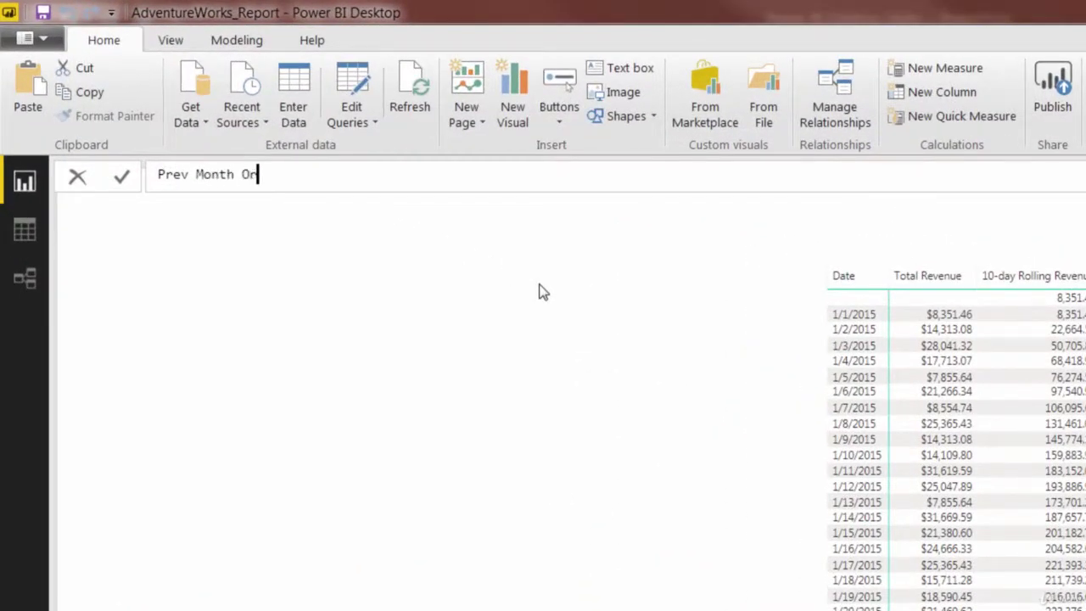
{"action": "type", "text": "ders = CALCULATE"}
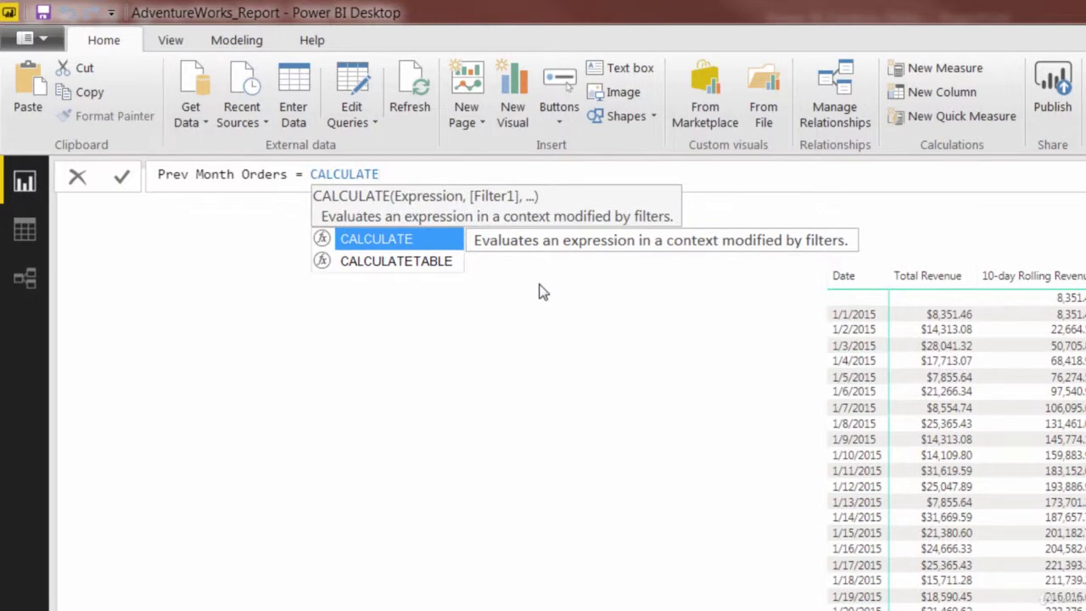
{"action": "type", "text": "("}
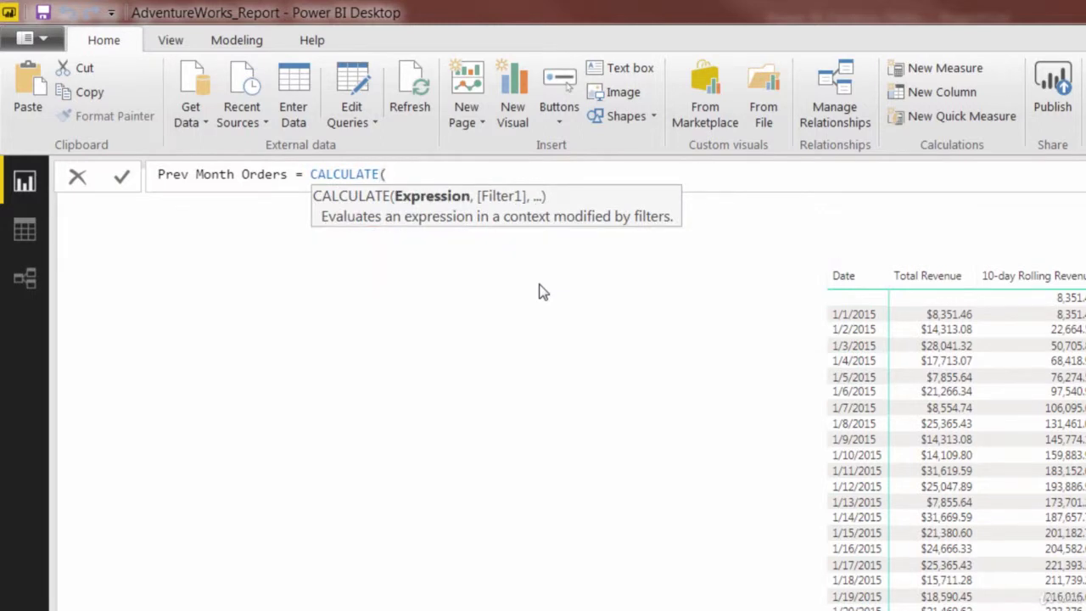
Use [Total Orders] as the CALCULATE expression in the Prev Month Orders formula.
{"action": "type", "text": "total"}
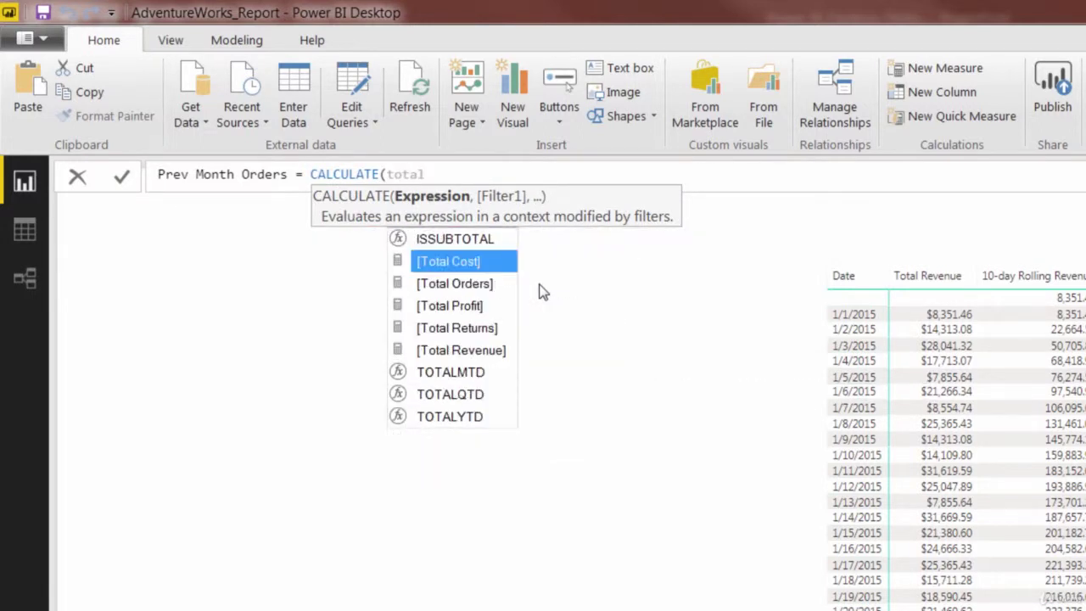
{"action": "key", "text": "Down"}
{"action": "key", "text": "Tab"}
{"action": "type", "text": ","}
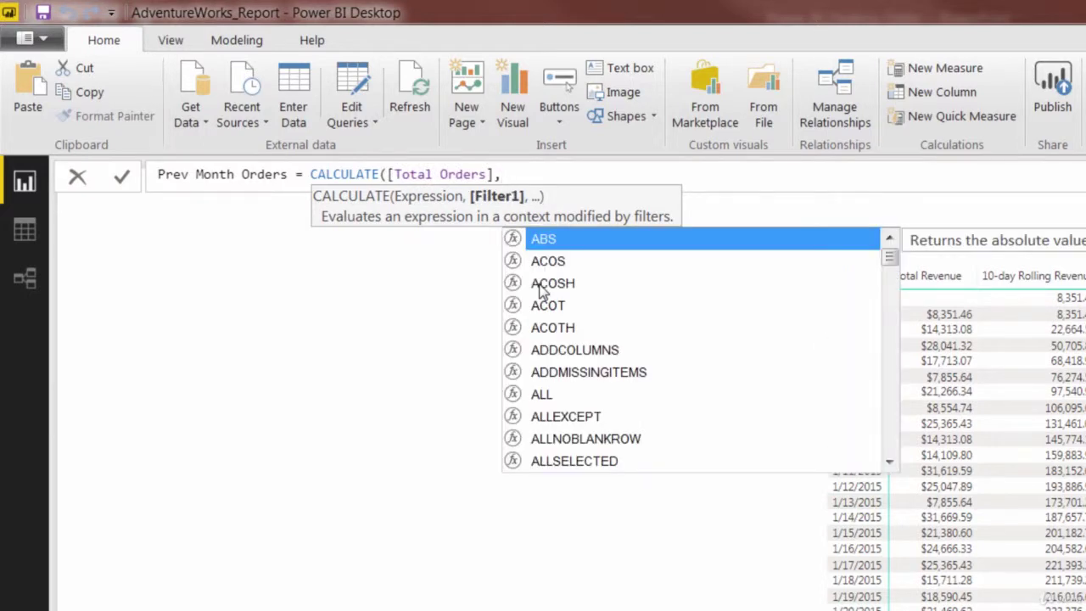
Add a DATEADD filter to the Prev Month Orders formula with AW_Calendar_Lookup[Date] as its dates argument.
{"action": "type", "text": " DATEA"}
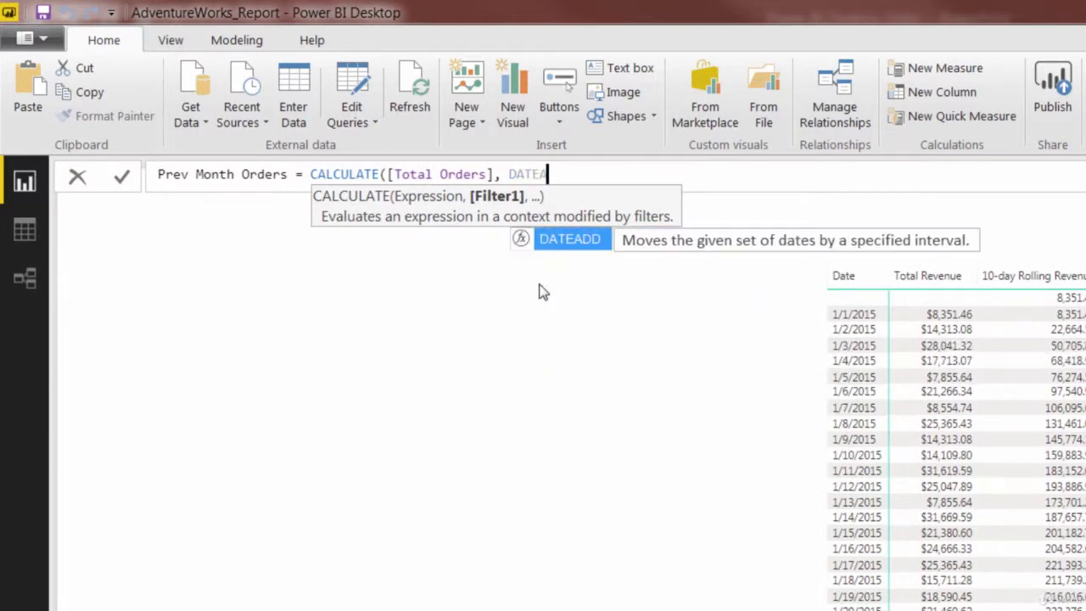
{"action": "type", "text": "DD("}
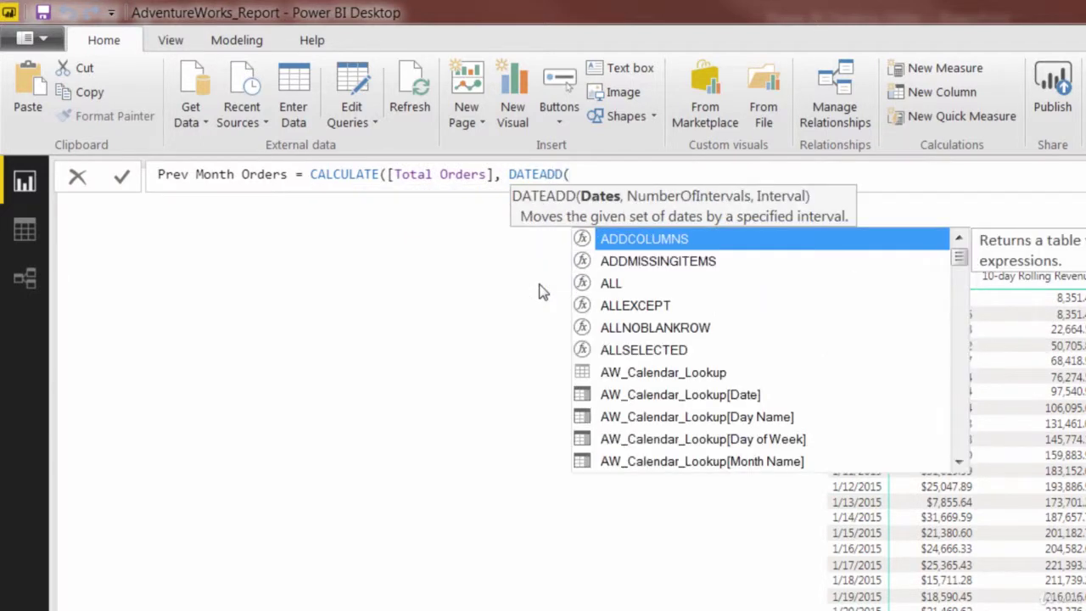
{"action": "type", "text": "date"}
{"action": "key", "text": "Up"}
{"action": "key", "text": "Up"}
{"action": "key", "text": "Up"}
{"action": "key", "text": "Up"}
{"action": "key", "text": "Up"}
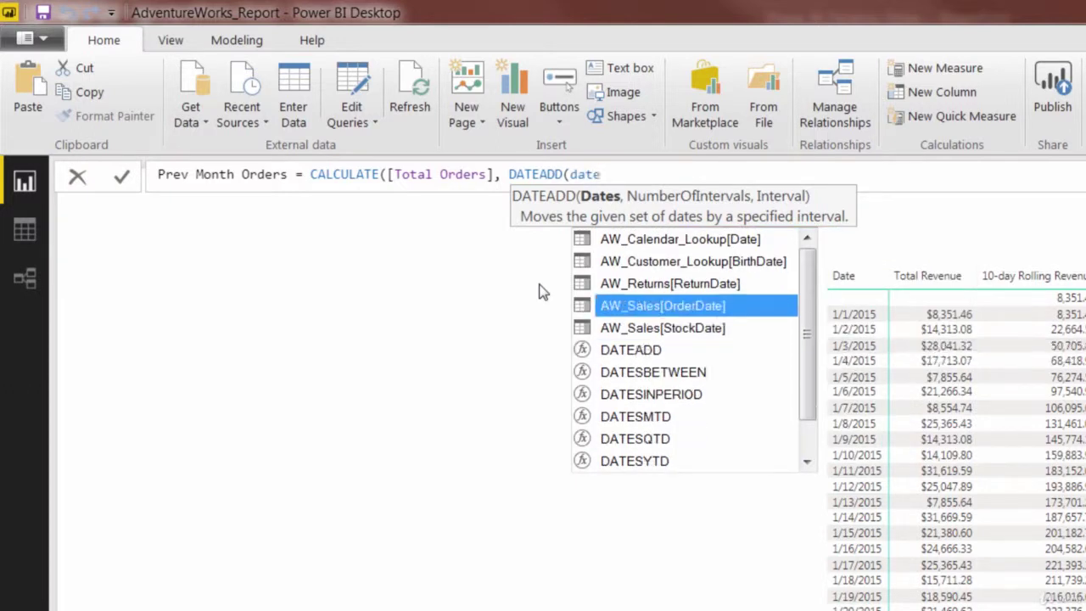
{"action": "key", "text": "Tab"}
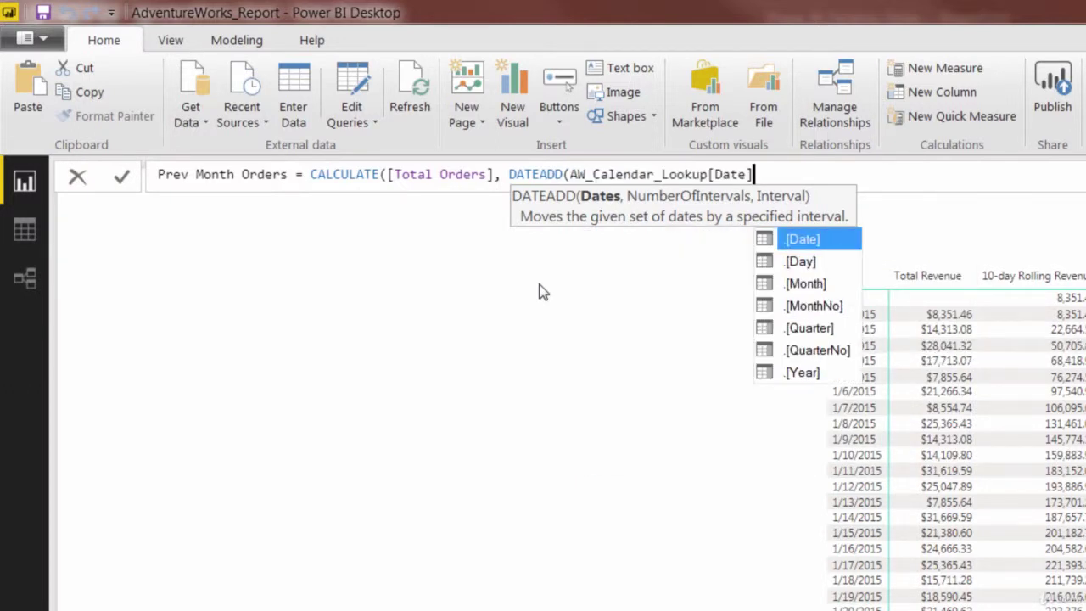
{"action": "type", "text": "],"}
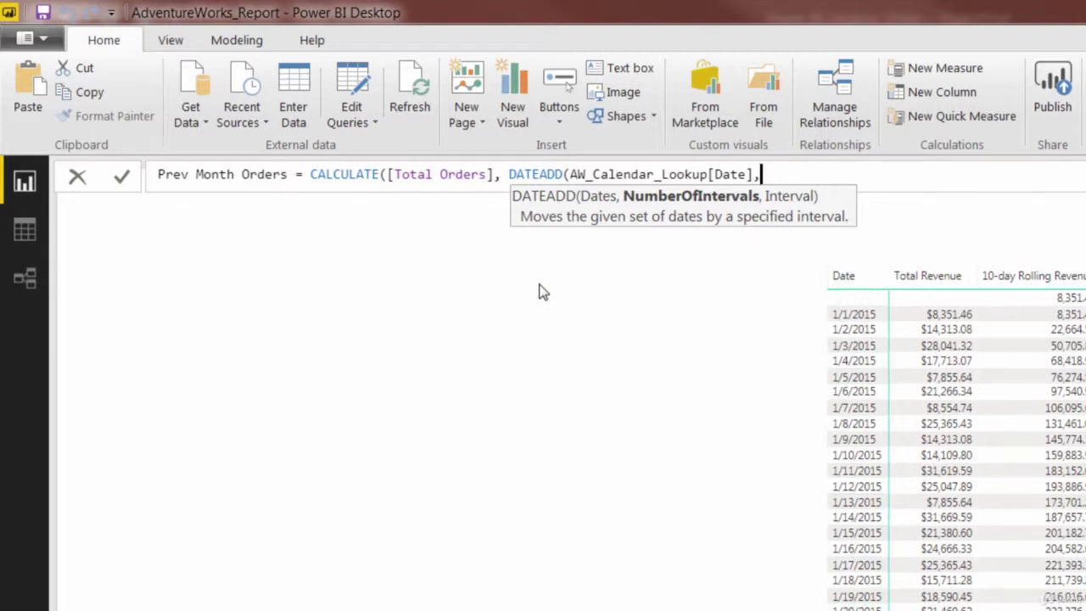
Complete DATEADD in Prev Month Orders with -1 interval of MONTH and commit the formula.
{"action": "type", "text": "-1,"}
{"action": "key", "text": "Down"}
{"action": "key", "text": "Tab"}
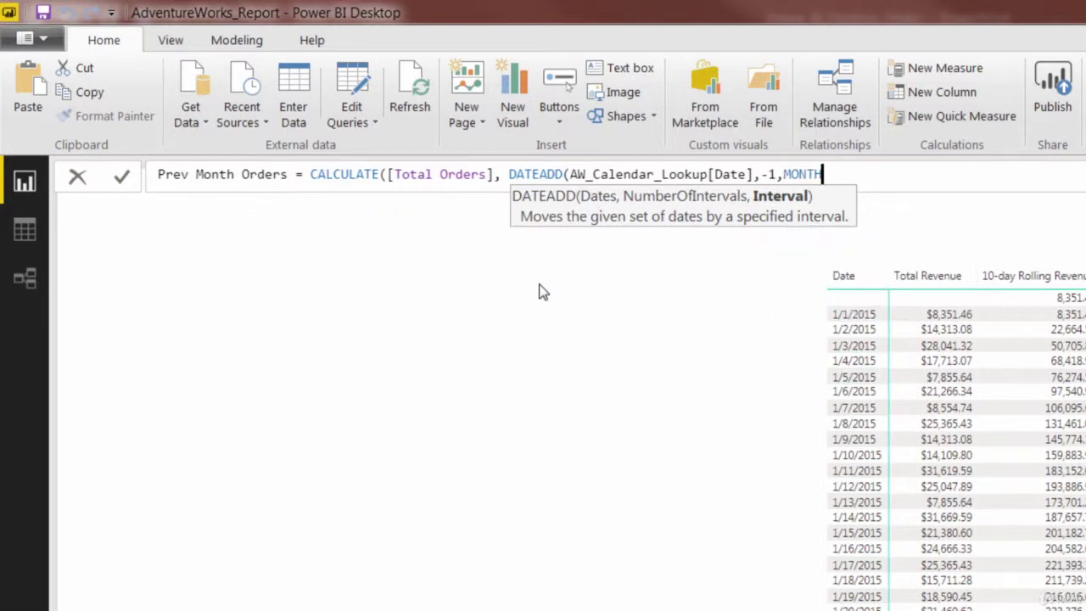
{"action": "type", "text": "))"}
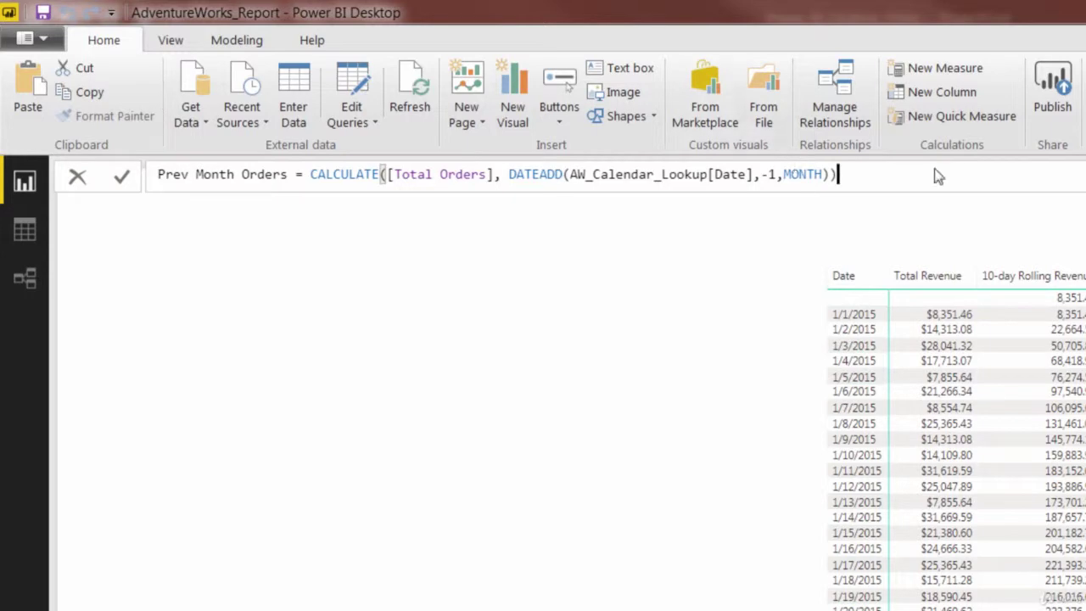
{"action": "key", "text": "Return"}
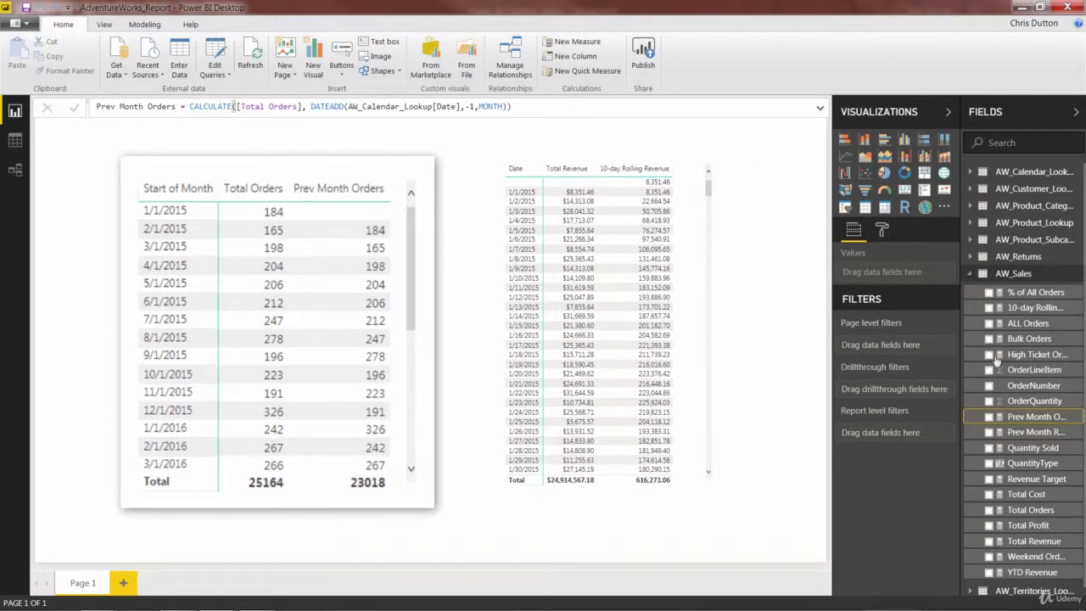
Add a new AW_Sales measure, Order Target = [Prev Month Orders] * 1.1, and commit it.
{"action": "right_click", "coordinate": [1028, 417]}
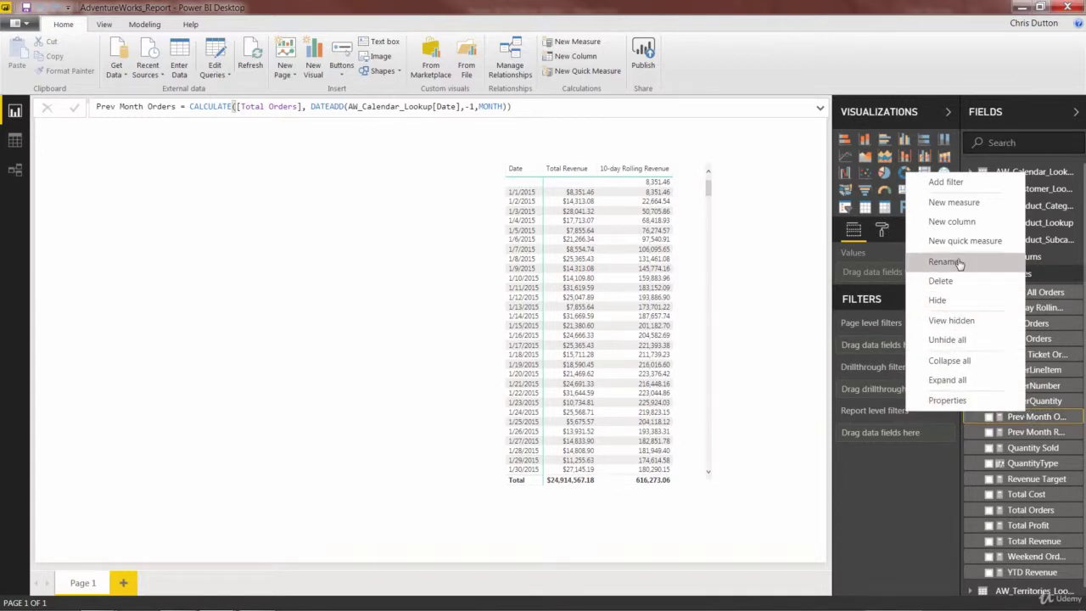
{"action": "left_click", "coordinate": [952, 205]}
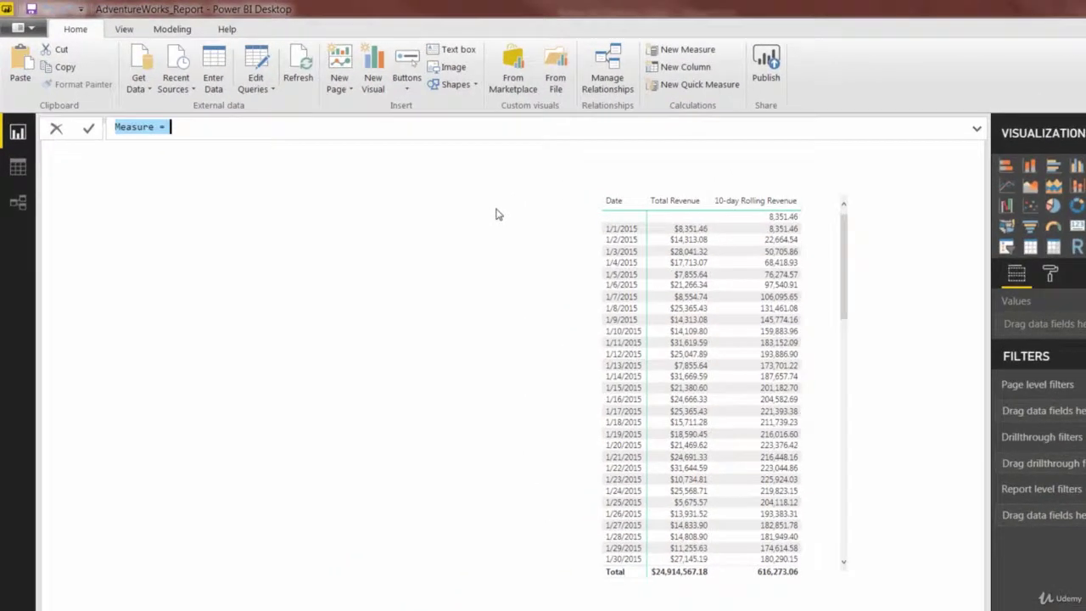
{"action": "type", "text": "Or"}
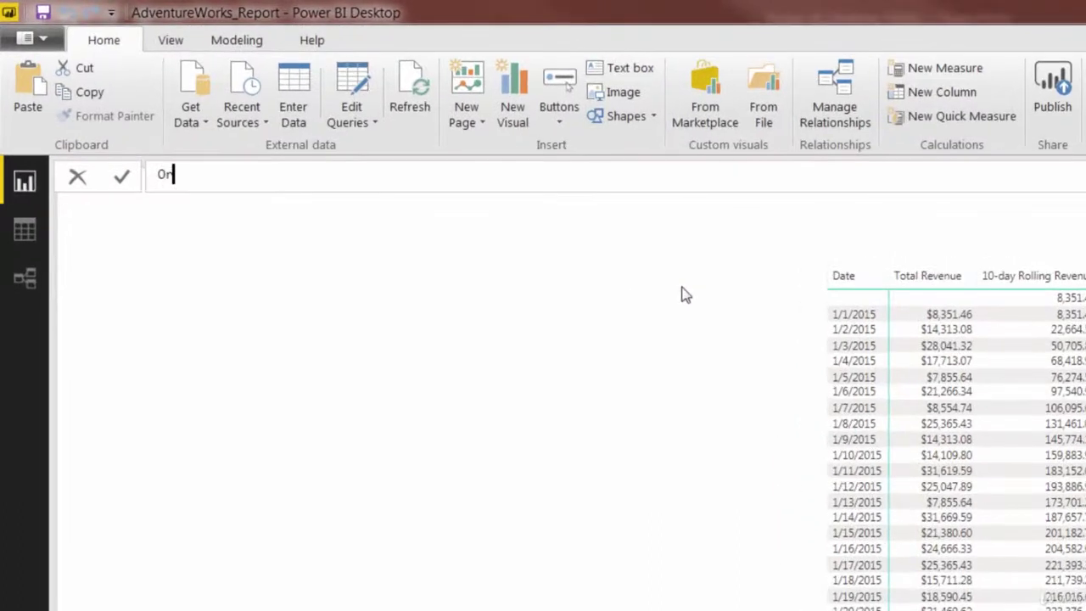
{"action": "type", "text": "der Target = prev"}
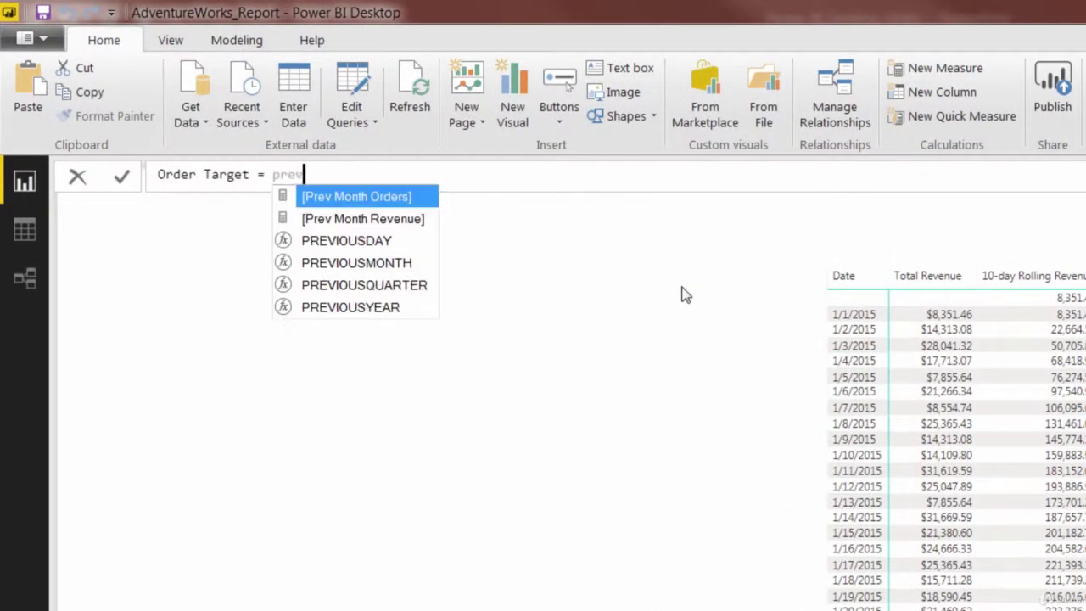
{"action": "key", "text": "Tab"}
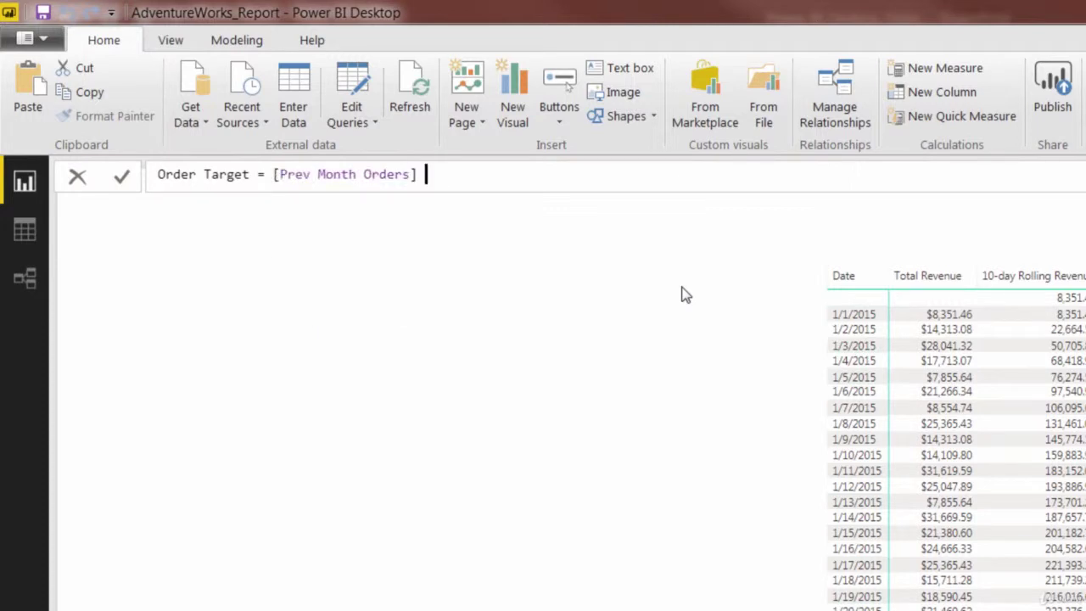
{"action": "type", "text": "* 1.1"}
{"action": "key", "text": "Return"}
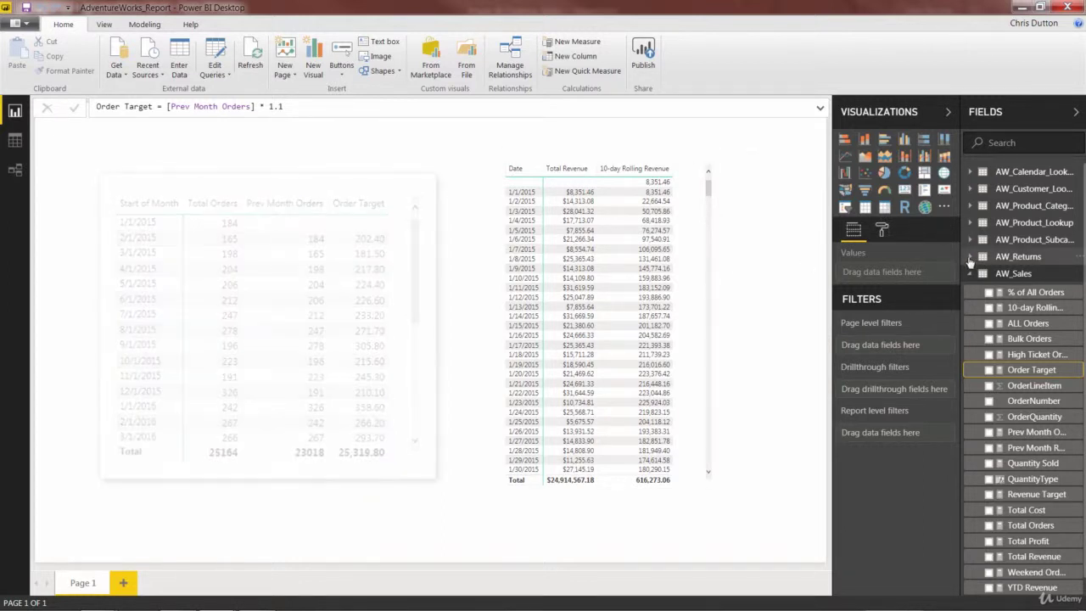
Add a new measure named Prev Month Returns to the AW_Returns table, starting its formula with the CALCULATE function.
{"action": "left_click", "coordinate": [972, 257]}
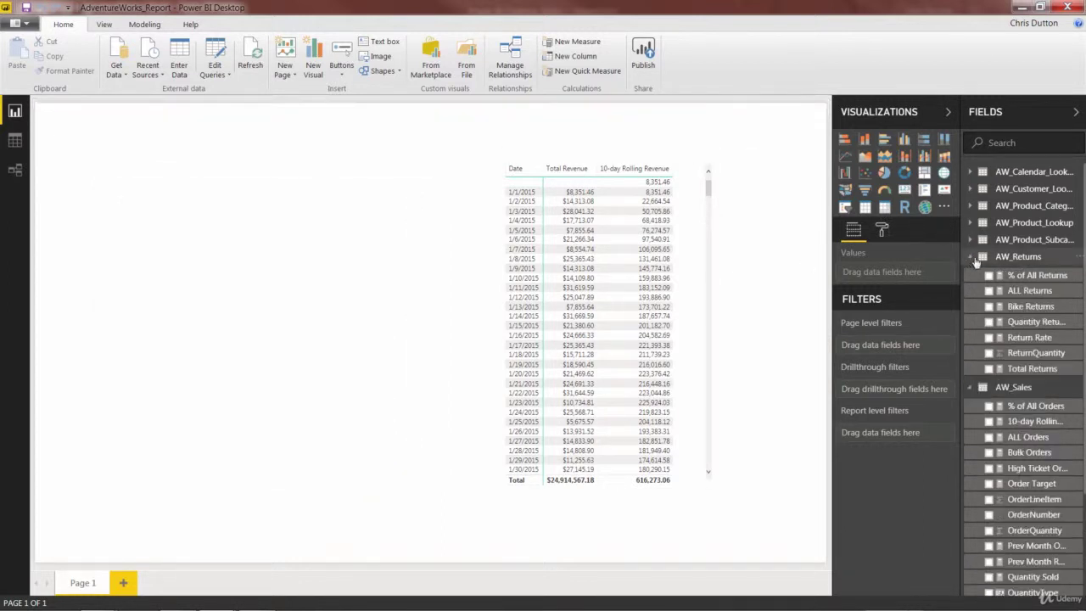
{"action": "right_click", "coordinate": [1009, 258]}
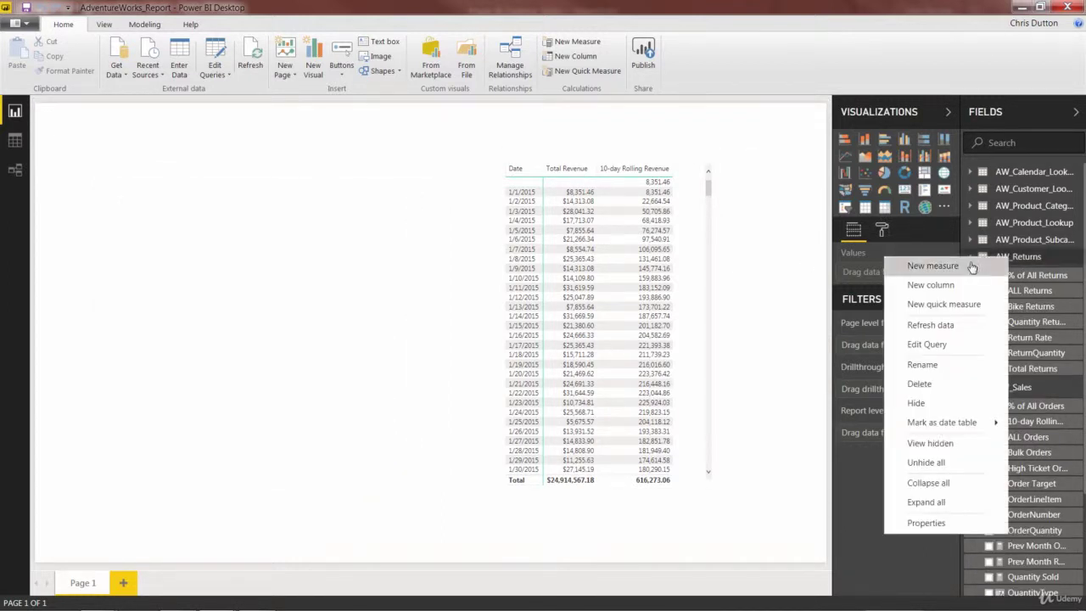
{"action": "left_click", "coordinate": [607, 127]}
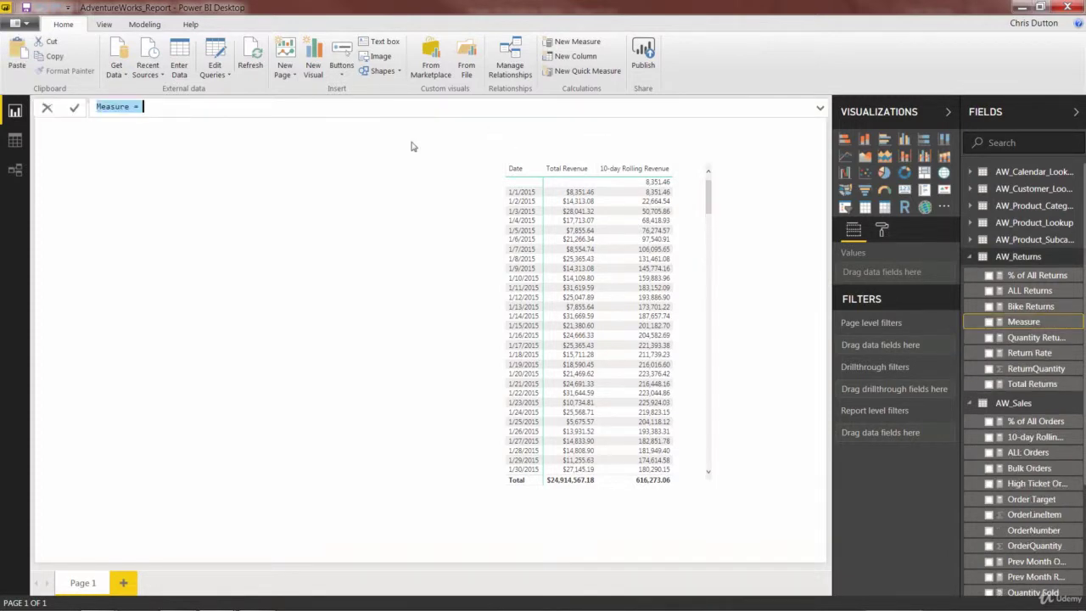
{"action": "type", "text": "Prev Mon"}
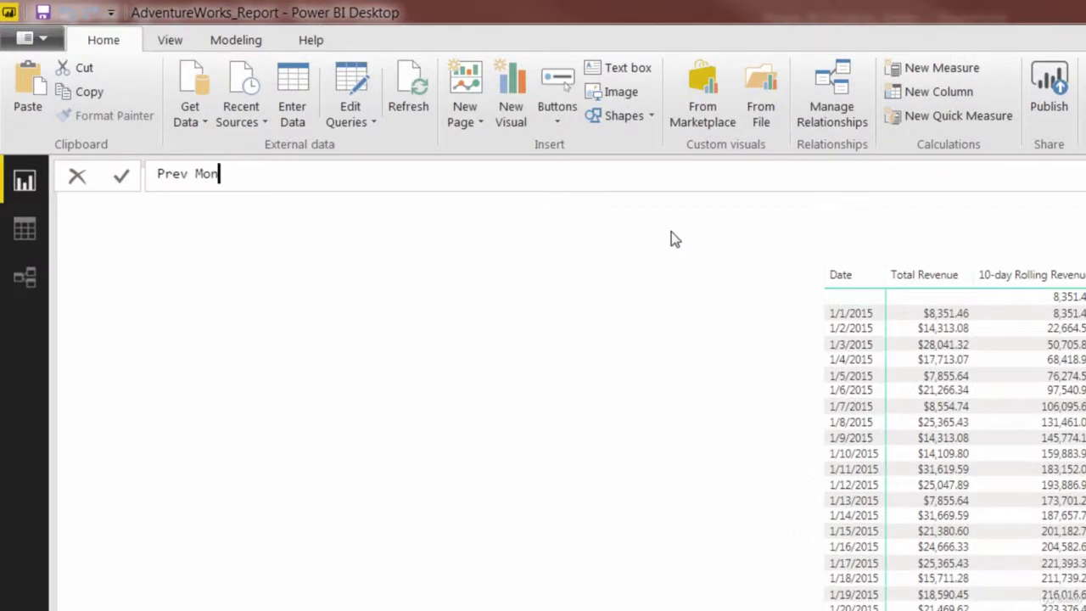
{"action": "type", "text": "th Returns"}
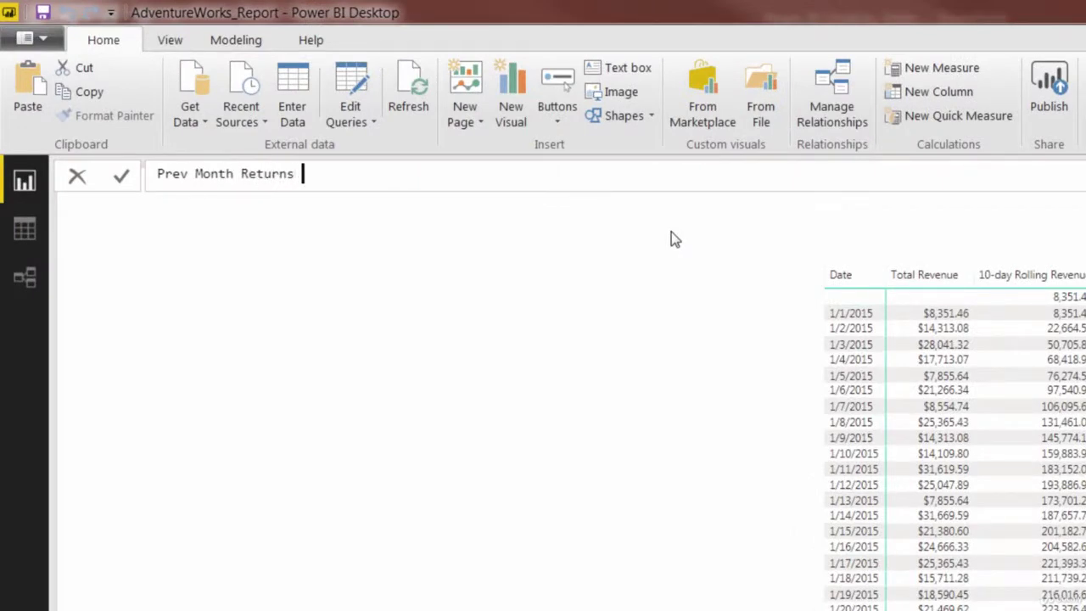
{"action": "type", "text": " = CALCULATE"}
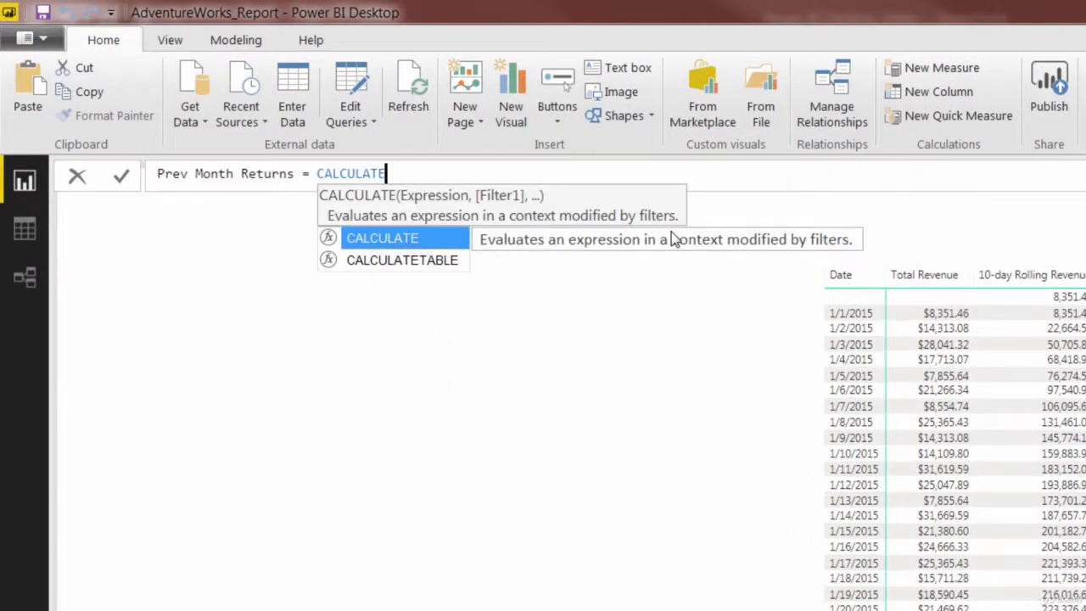
{"action": "type", "text": "("}
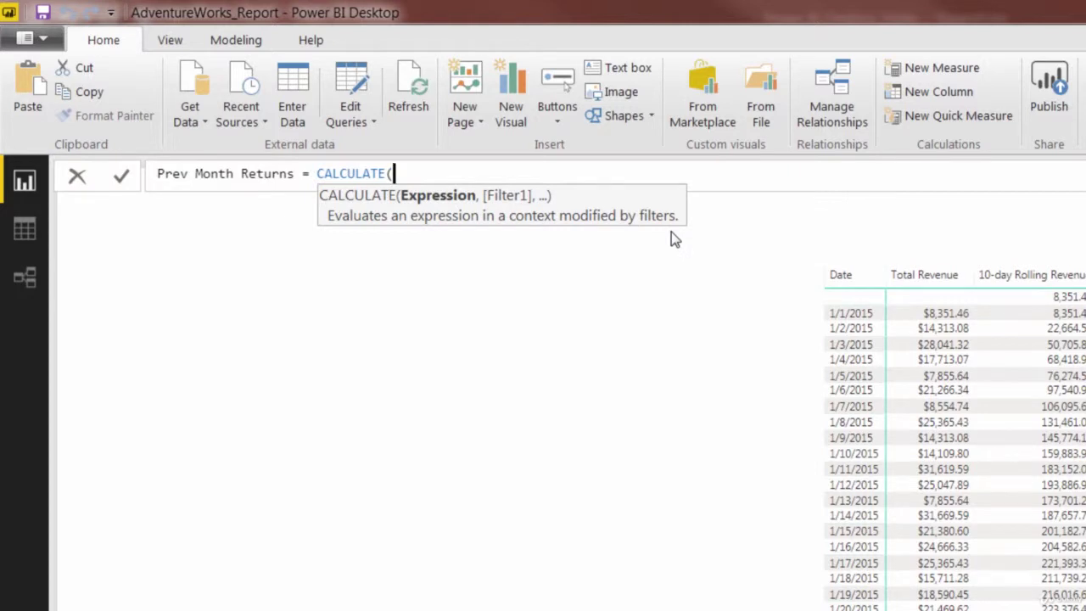
Use [Total Returns] as the CALCULATE expression in the Prev Month Returns formula.
{"action": "type", "text": "tota"}
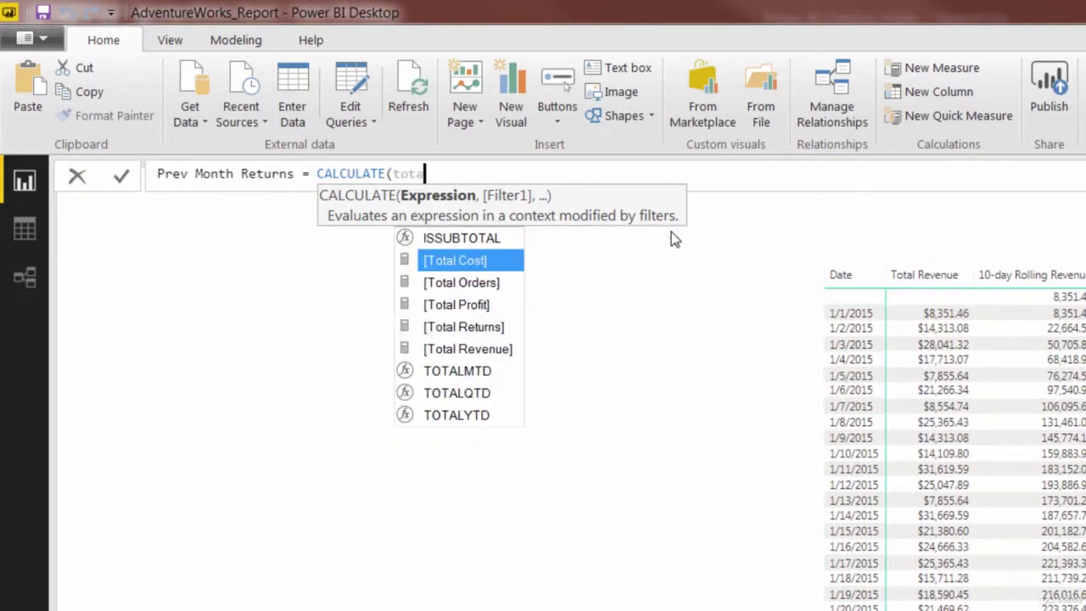
{"action": "key", "text": "Down"}
{"action": "key", "text": "Down"}
{"action": "key", "text": "Tab"}
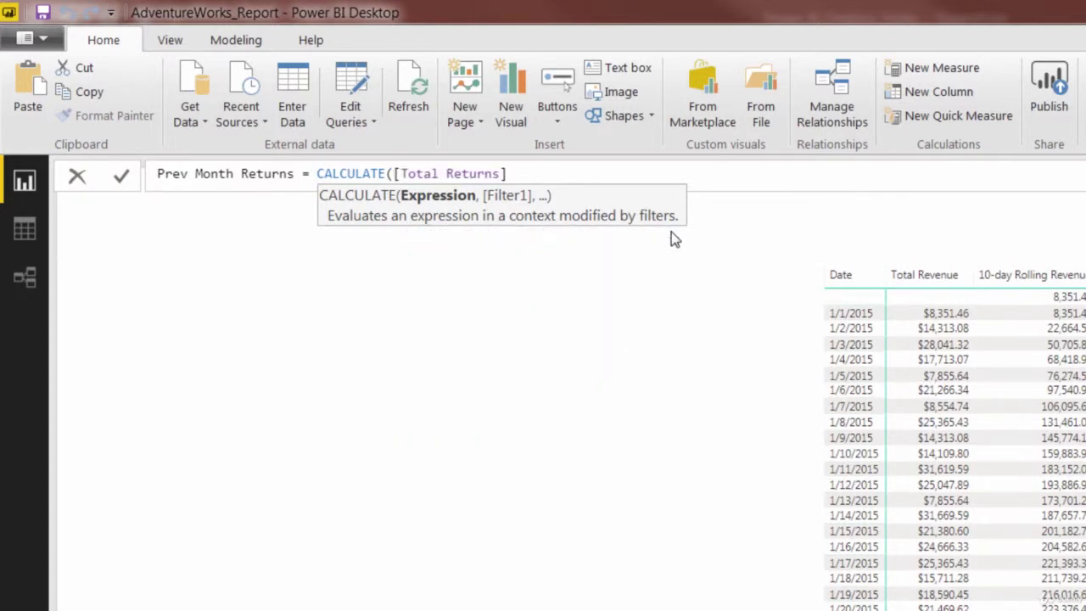
Add a DATEADD filter to the Prev Month Returns formula with AW_Calendar_Lookup[Date] as its dates argument.
{"action": "type", "text": ", DA"}
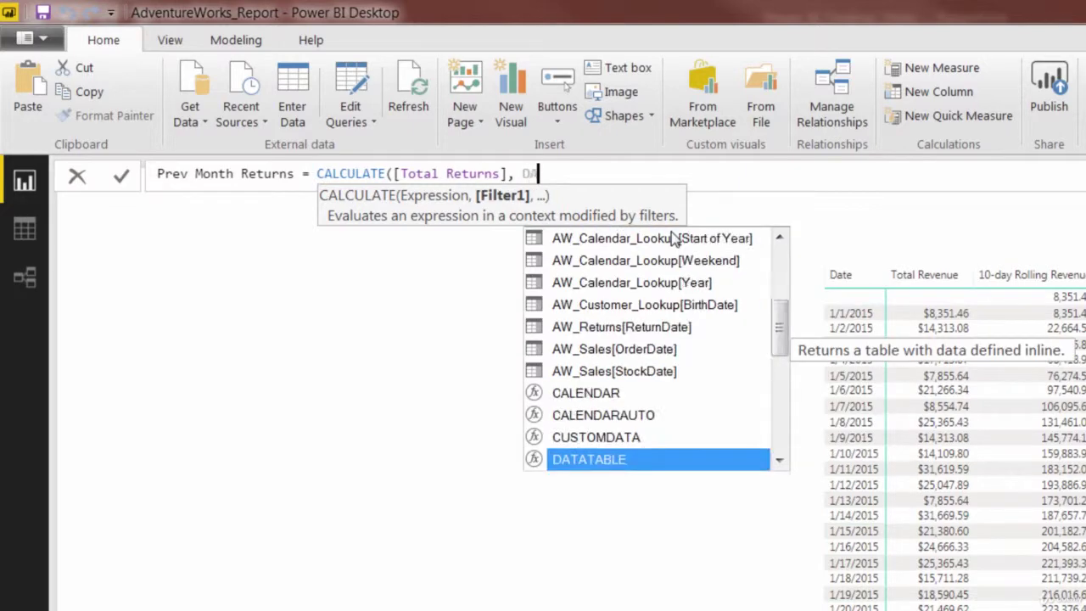
{"action": "type", "text": "TEADD("}
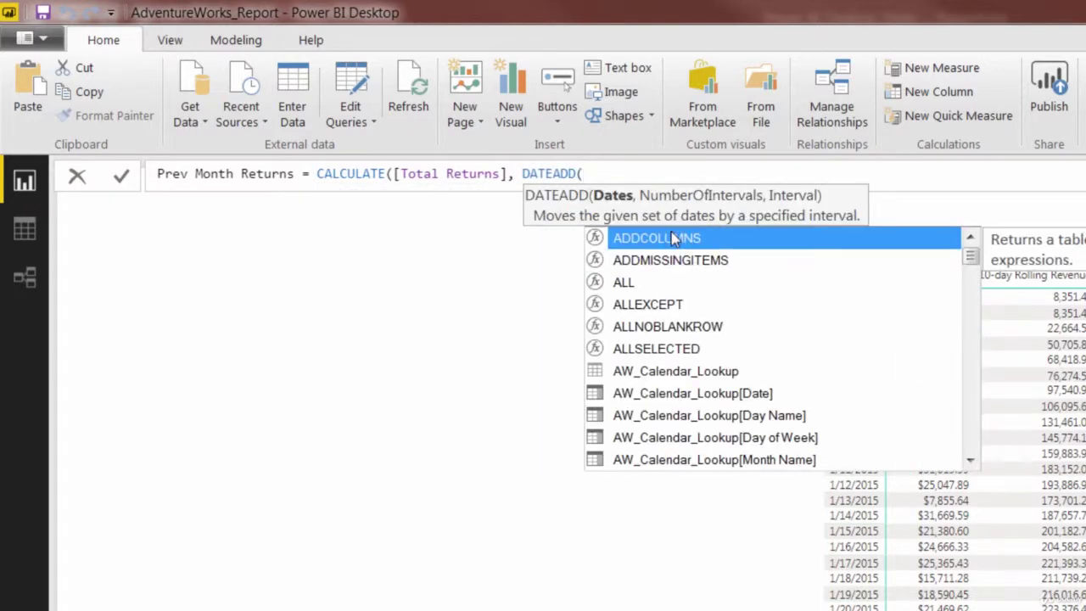
{"action": "type", "text": "date"}
{"action": "key", "text": "Up"}
{"action": "key", "text": "Up"}
{"action": "key", "text": "Up"}
{"action": "key", "text": "Up"}
{"action": "key", "text": "Up"}
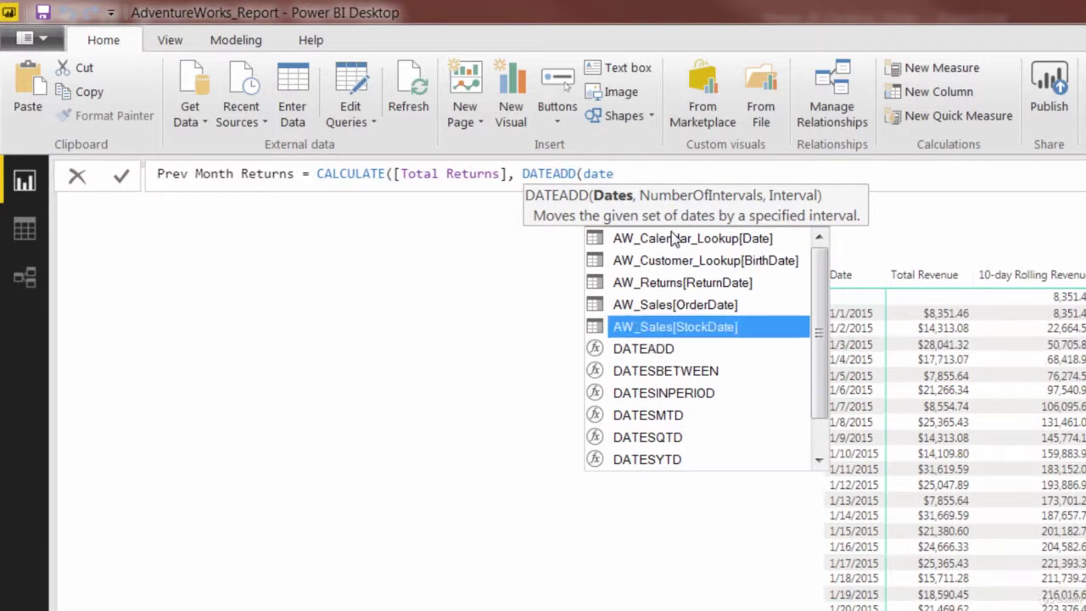
{"action": "key", "text": "Tab"}
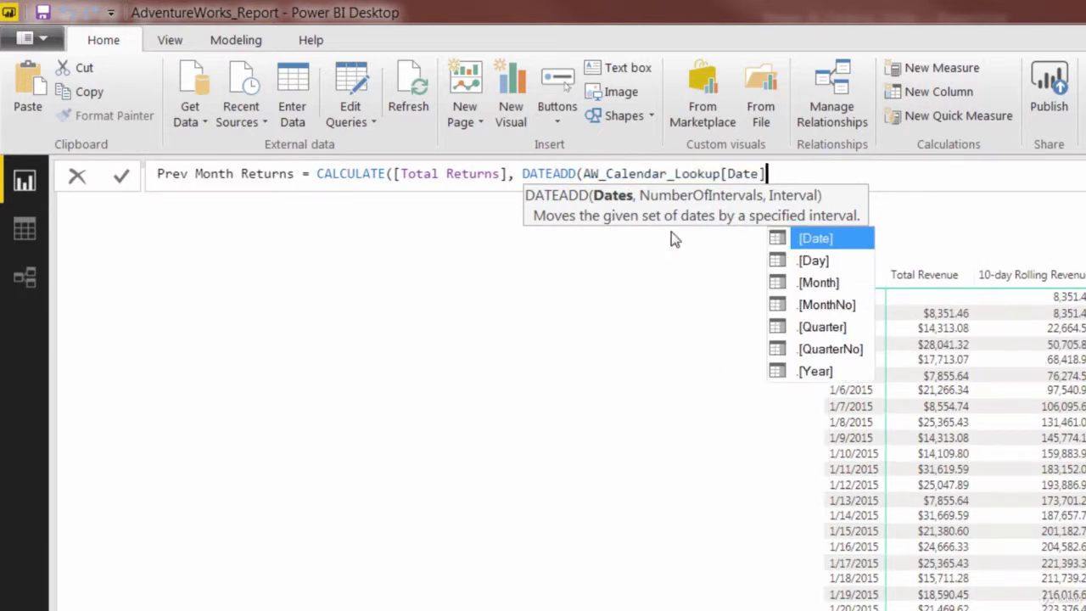
{"action": "type", "text": ","}
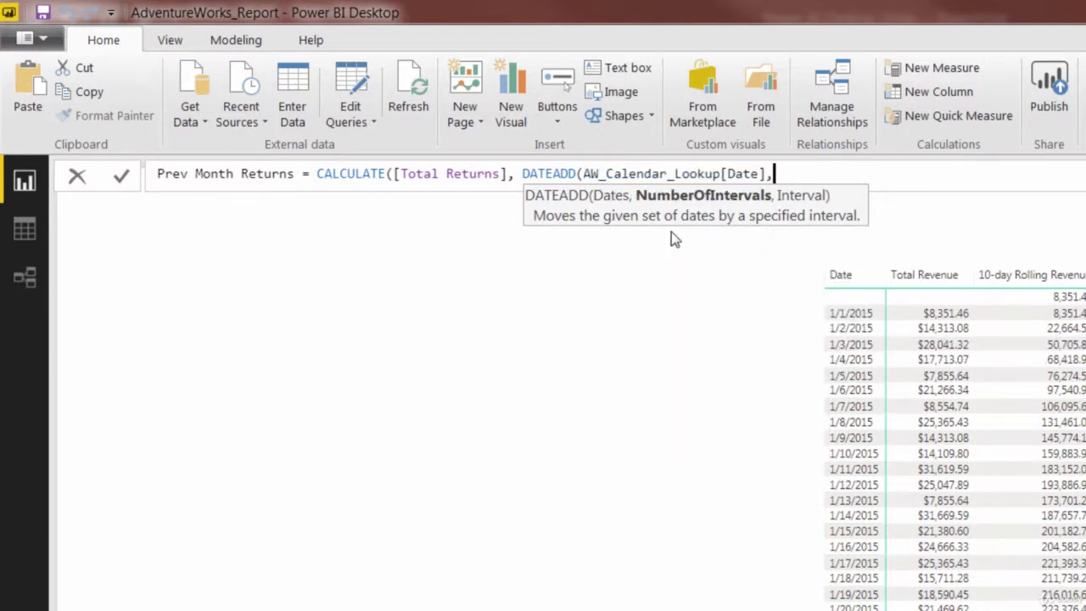
Complete the Prev Month Returns formula's DATEADD filter with -1 as the number of intervals and MONTH as the interval, and close both functions.
{"action": "type", "text": "-1,"}
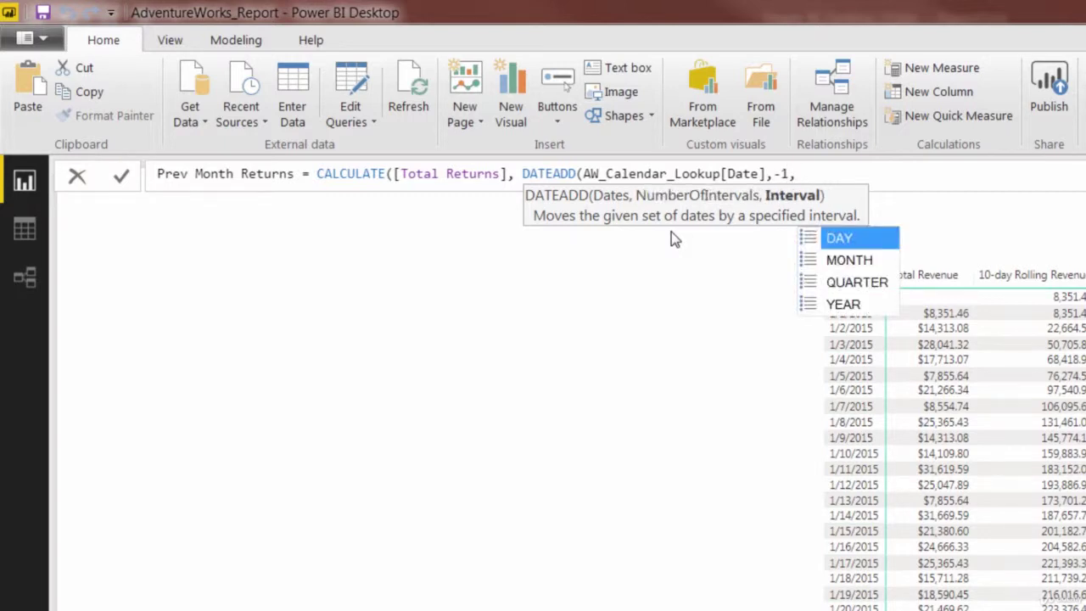
{"action": "type", "text": "mo"}
{"action": "key", "text": "Tab"}
{"action": "type", "text": "))"}
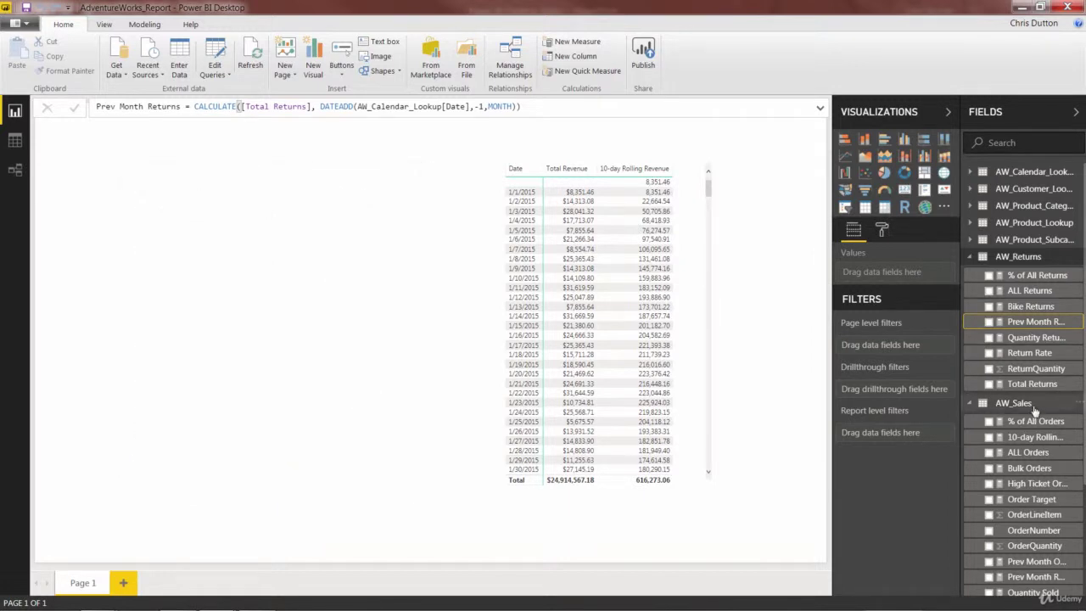
Add a new measure named 90-day Rolling Profit to the AW_Sales table.
{"action": "right_click", "coordinate": [1021, 406]}
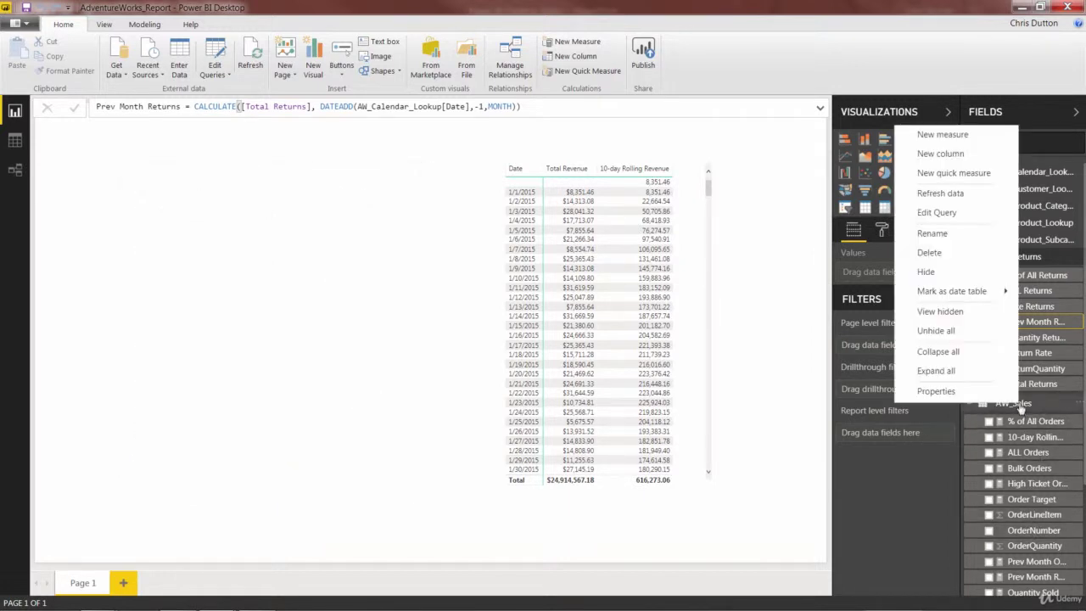
{"action": "left_click", "coordinate": [943, 135]}
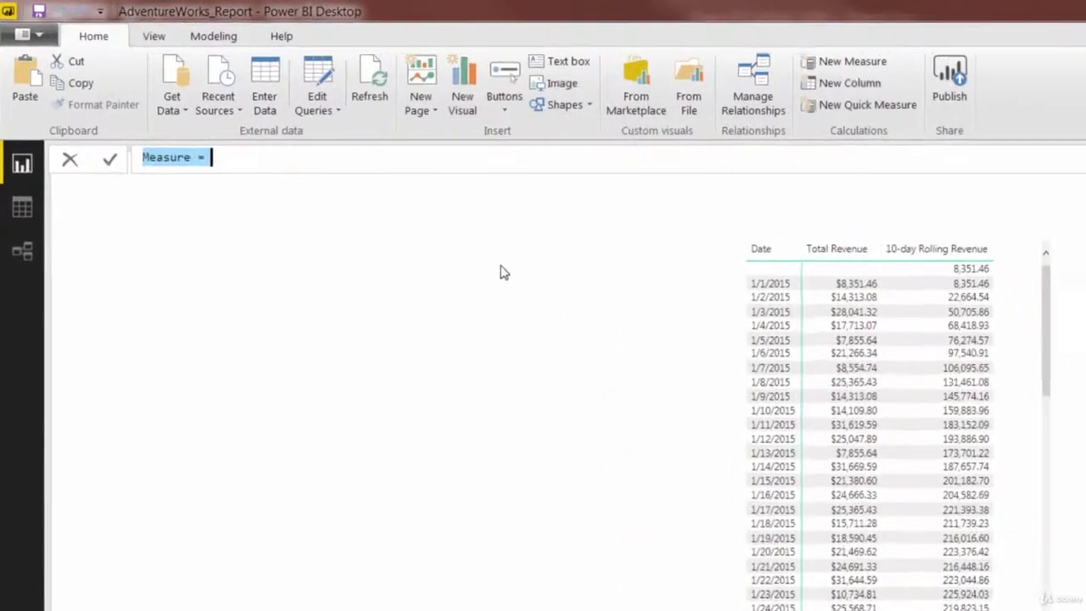
{"action": "type", "text": "90-day Ro"}
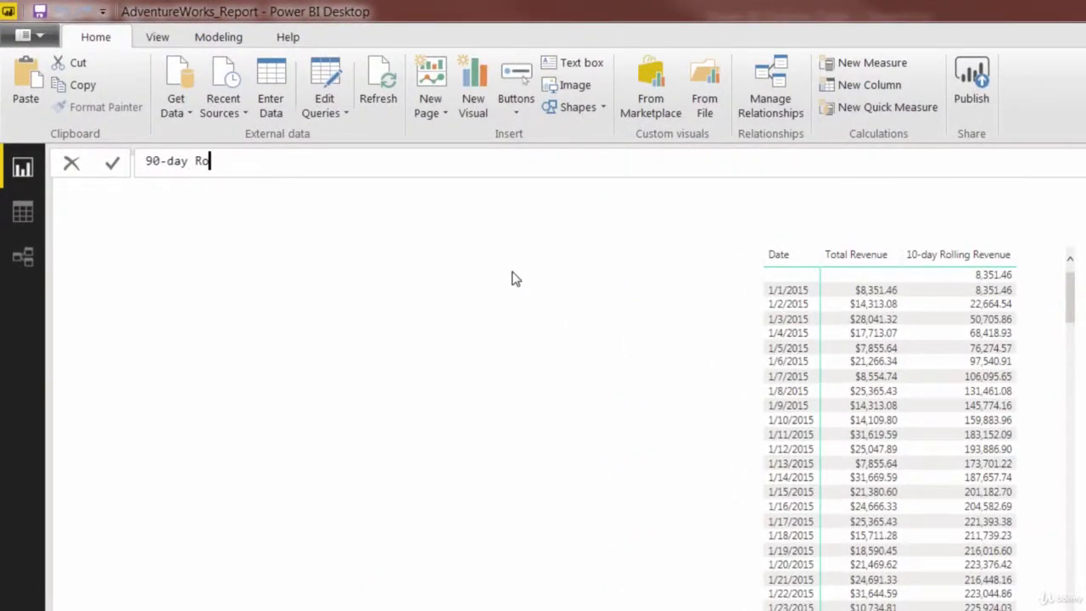
{"action": "type", "text": "lling Profit"}
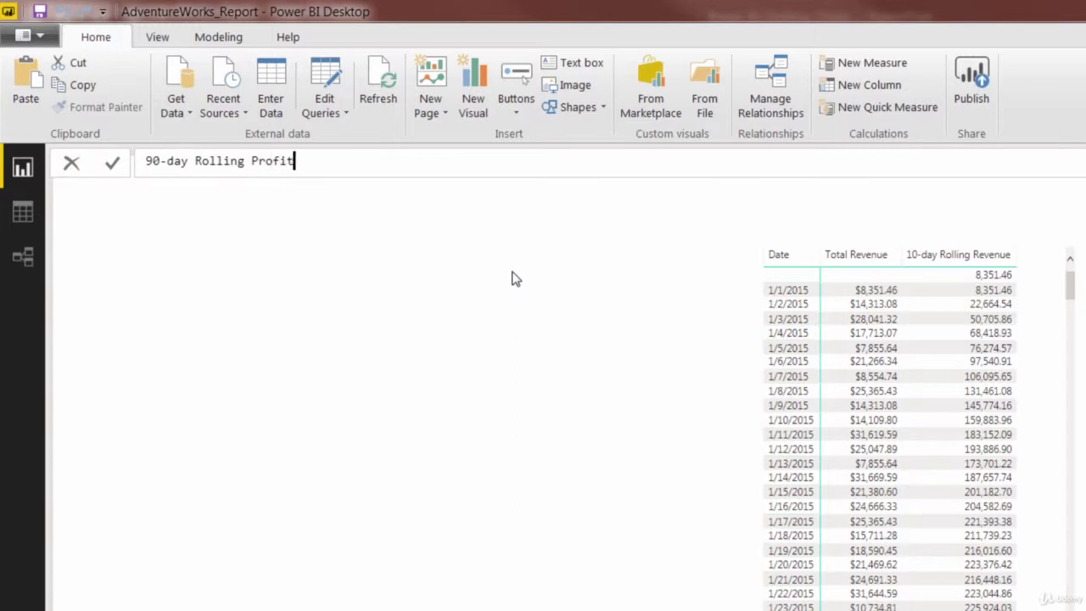
{"action": "type", "text": " ="}
Start the 90-day Rolling Profit formula with the CALCULATE function and use [Total Profit] as its expression.
{"action": "type", "text": "CALCULAT"}
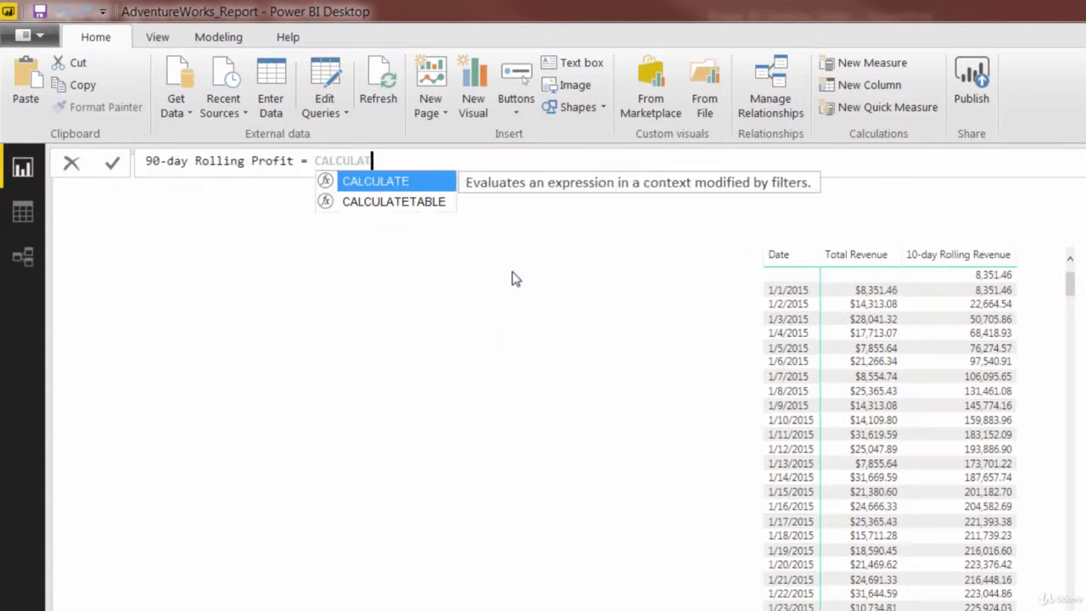
{"action": "type", "text": "E(tot"}
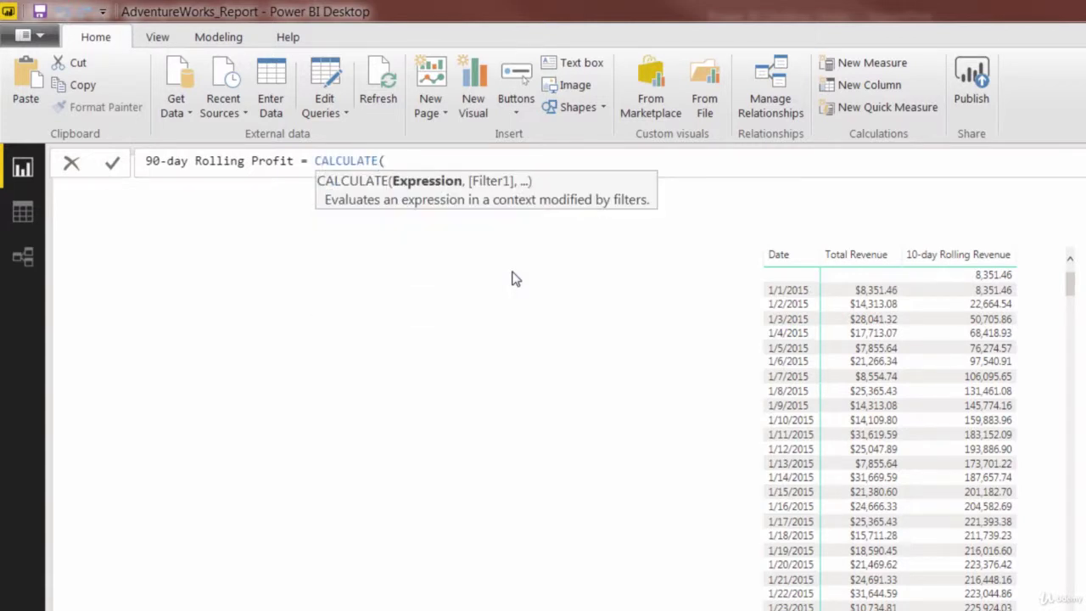
{"action": "key", "text": "Down"}
{"action": "key", "text": "Down"}
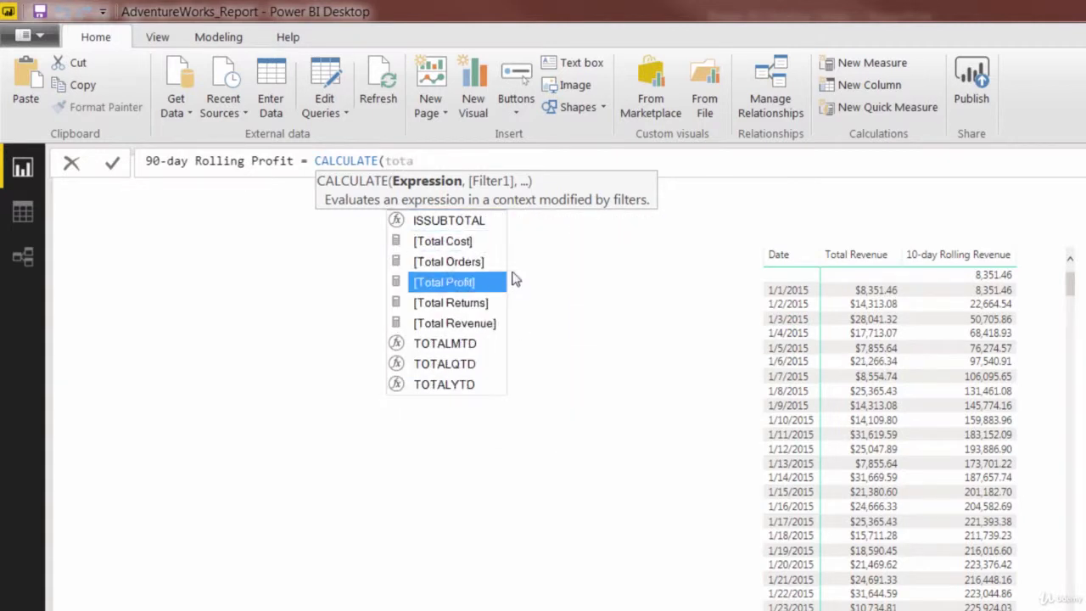
{"action": "key", "text": "Tab"}
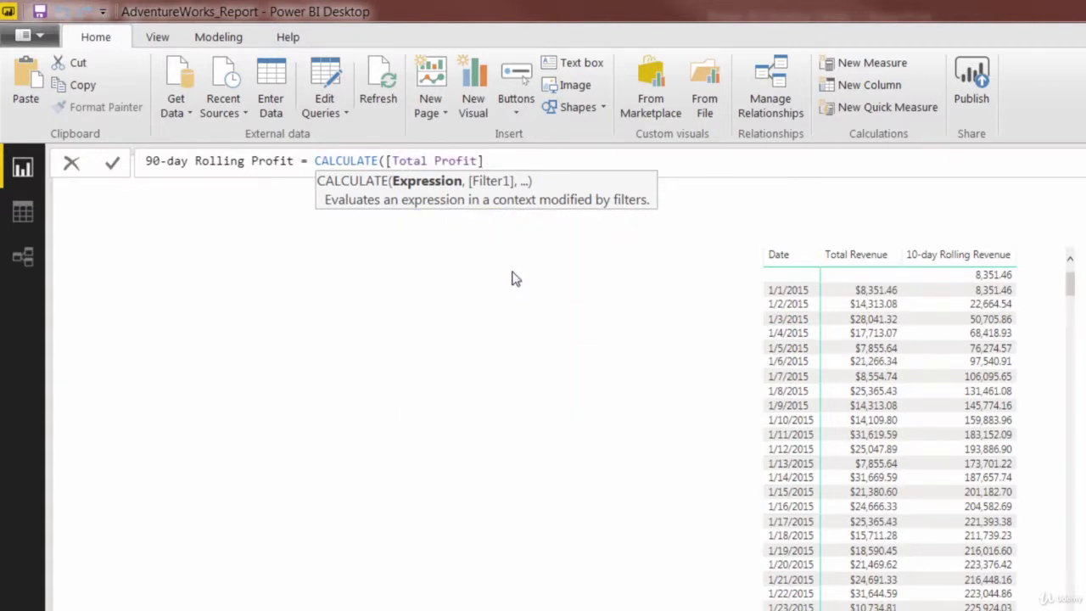
Add a DATESINPERIOD filter to the 90-day Rolling Profit formula with AW_Calendar_Lookup[Date] as its dates argument.
{"action": "type", "text": ", DA"}
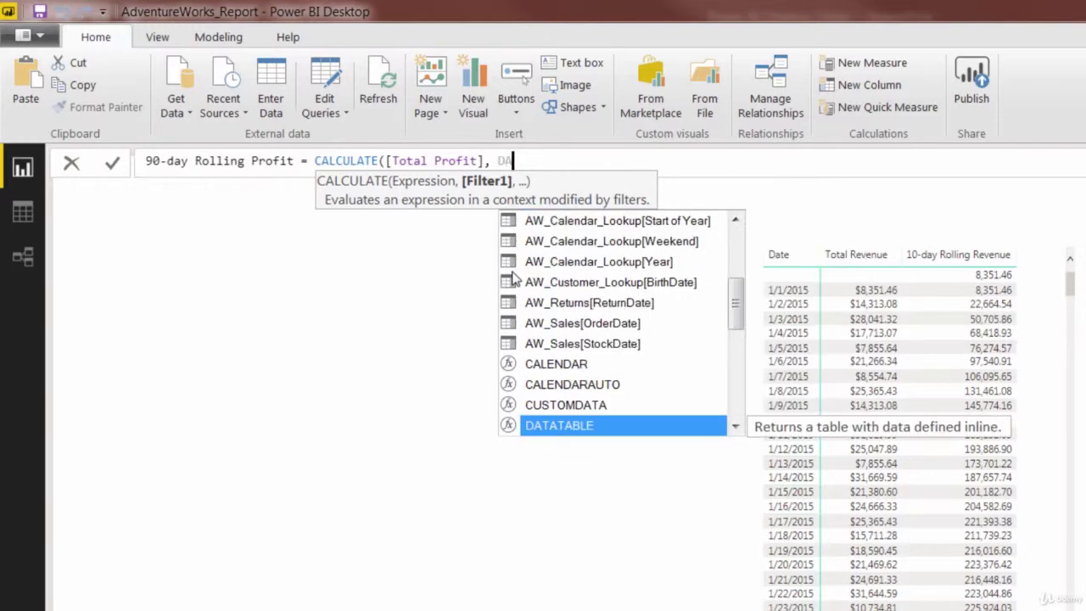
{"action": "type", "text": "TESINPERIOD"}
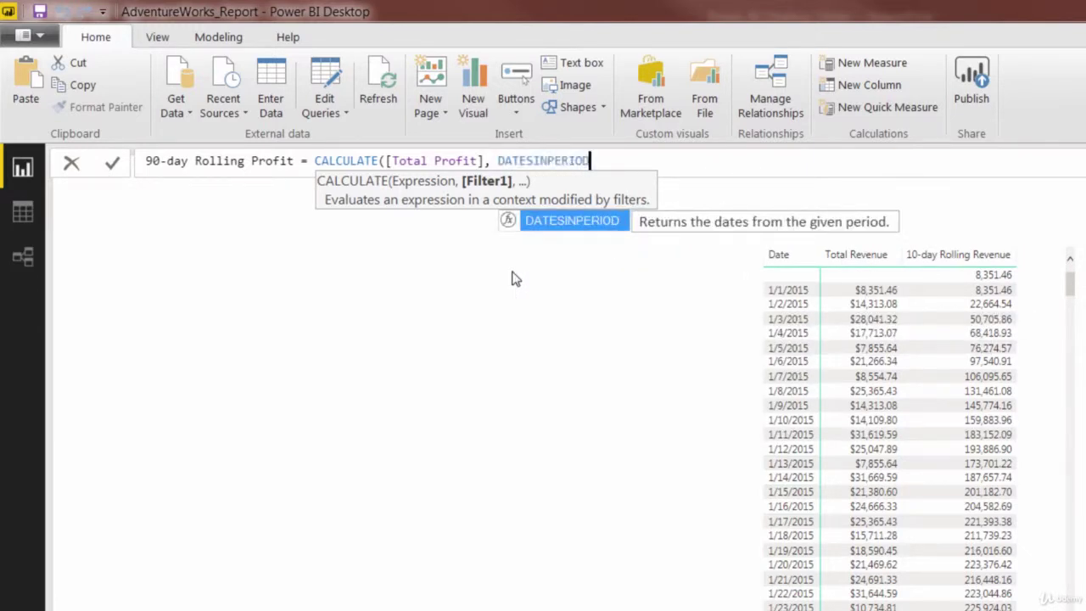
{"action": "type", "text": "(date"}
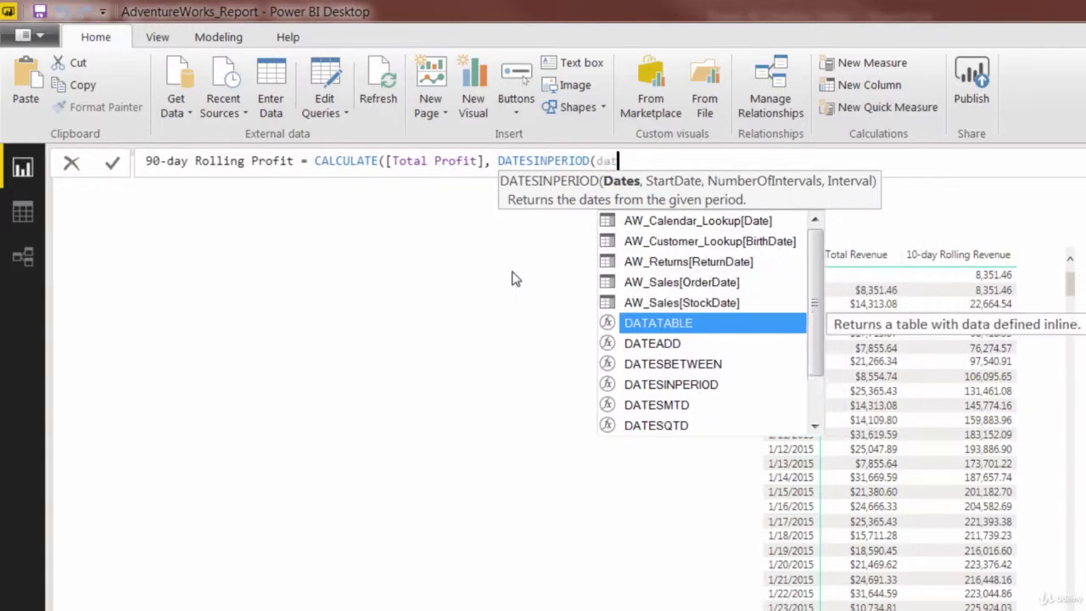
{"action": "key", "text": "Up"}
{"action": "key", "text": "Up"}
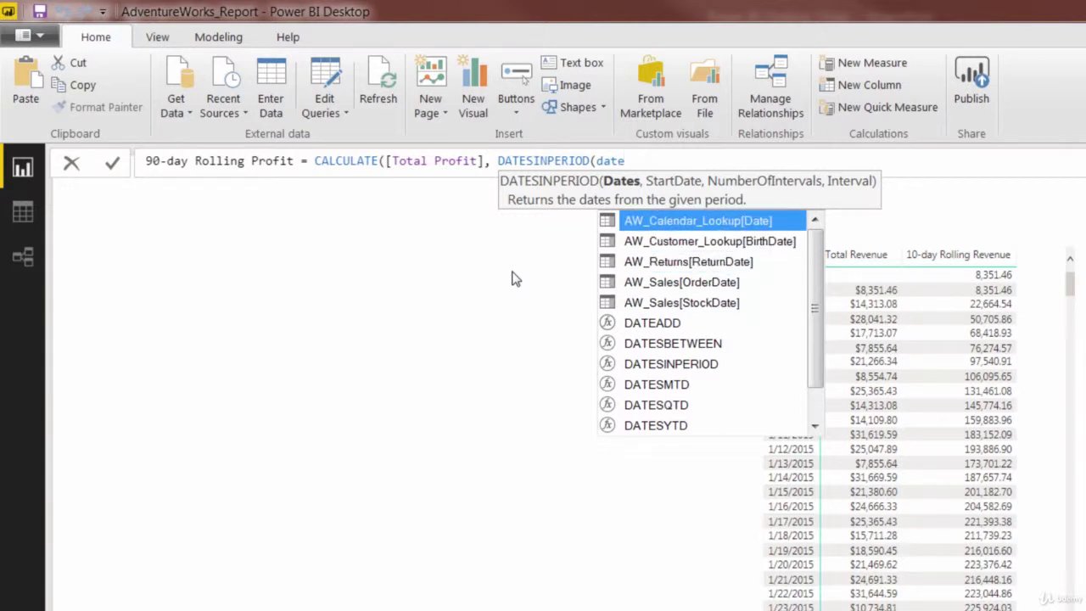
{"action": "key", "text": "Tab"}
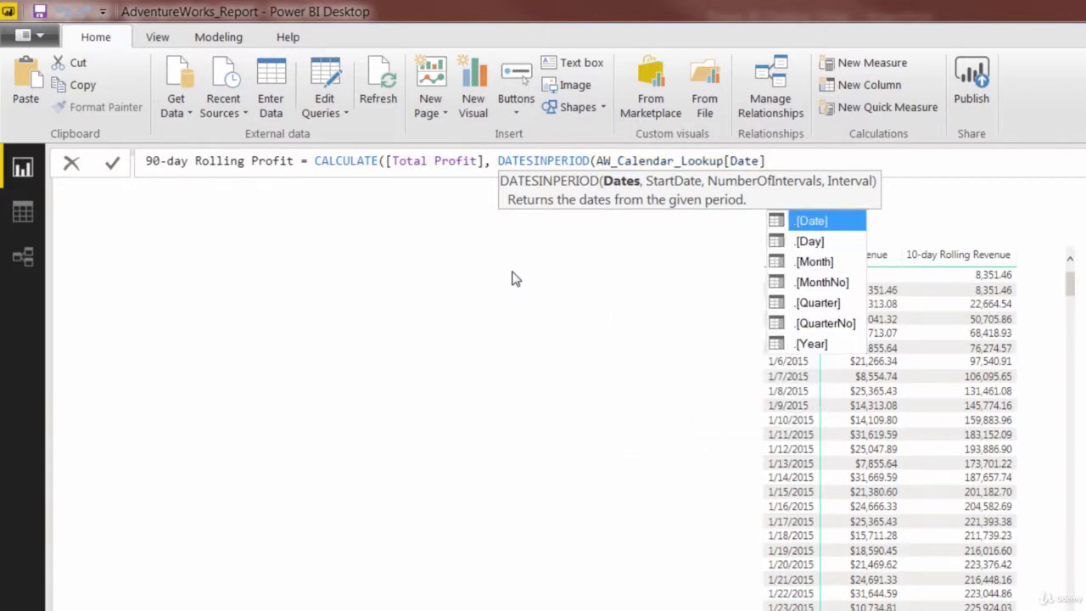
{"action": "type", "text": ","}
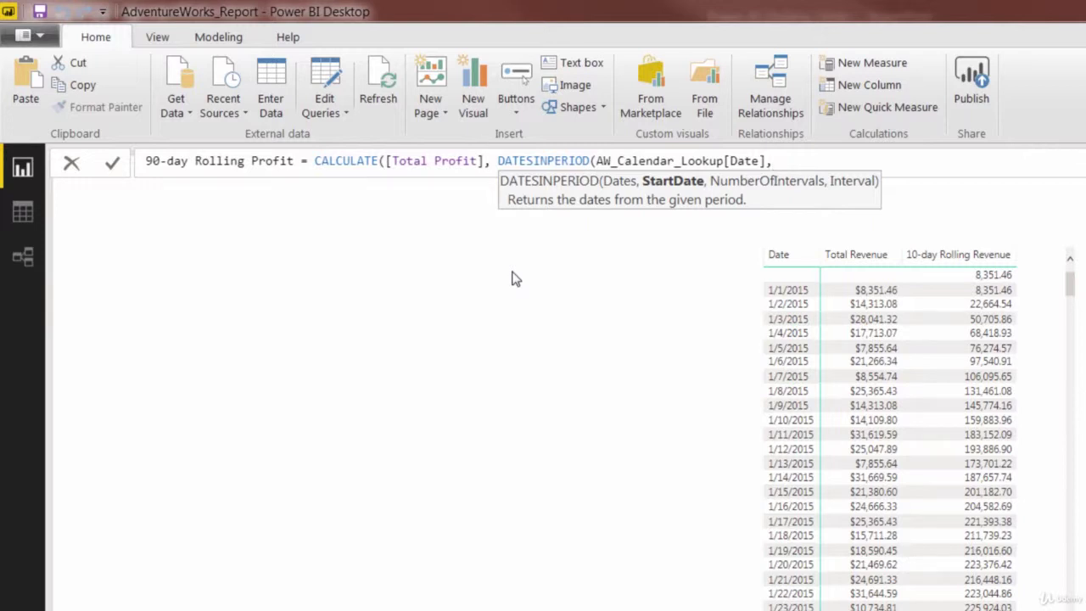
Set the DATESINPERIOD start date to MAX(AW_Calendar_Lookup[Date]) in the 90-day Rolling Profit formula.
{"action": "type", "text": "MAX(dat"}
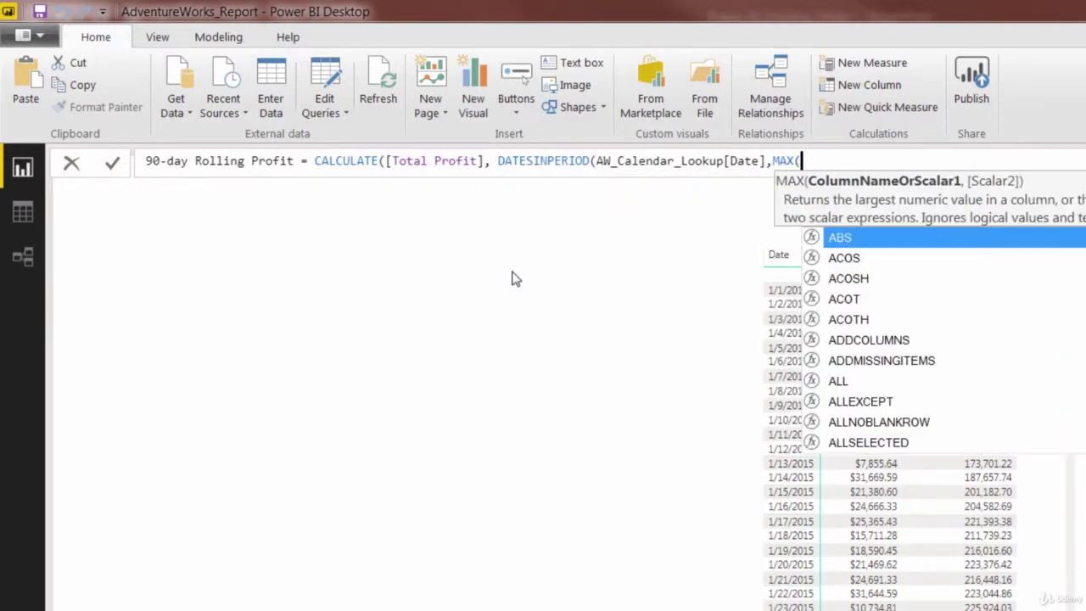
{"action": "key", "text": "Up"}
{"action": "key", "text": "Up"}
{"action": "key", "text": "Up"}
{"action": "key", "text": "Up"}
{"action": "key", "text": "Up"}
{"action": "key", "text": "Up"}
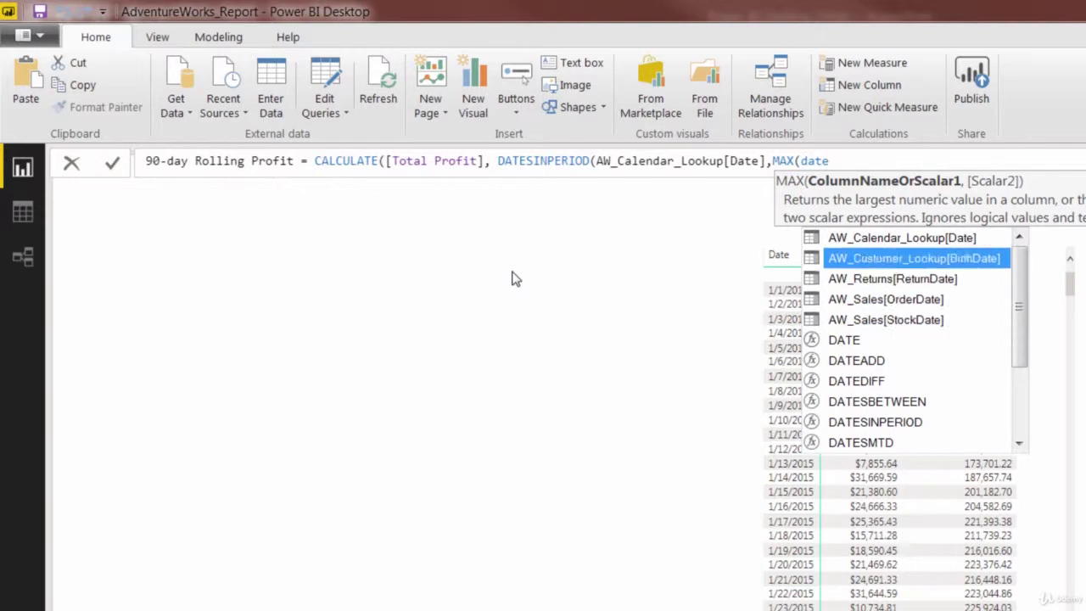
{"action": "key", "text": "Tab"}
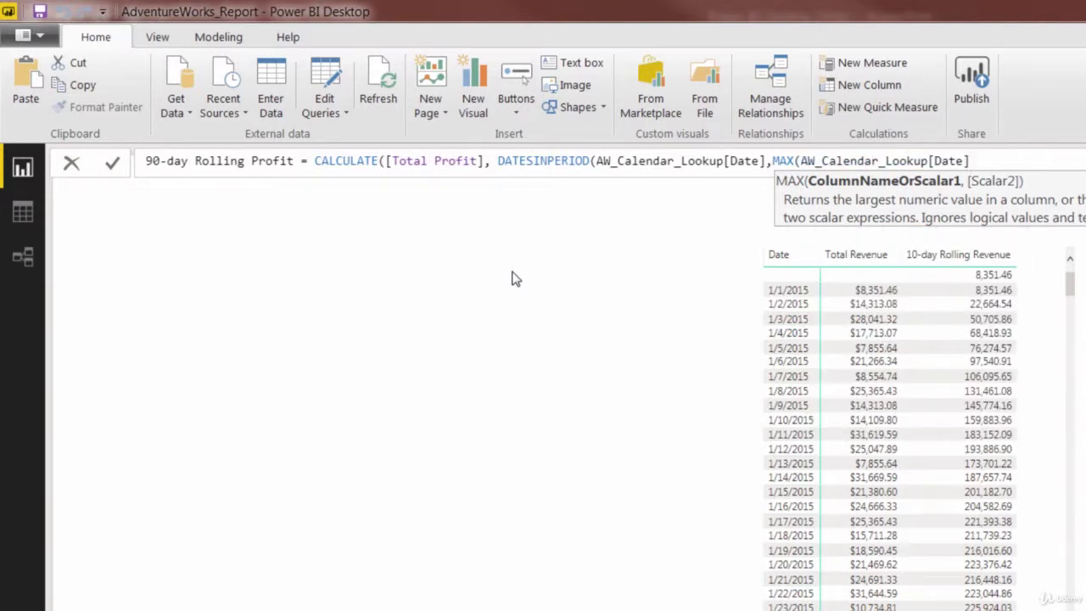
{"action": "type", "text": "),"}
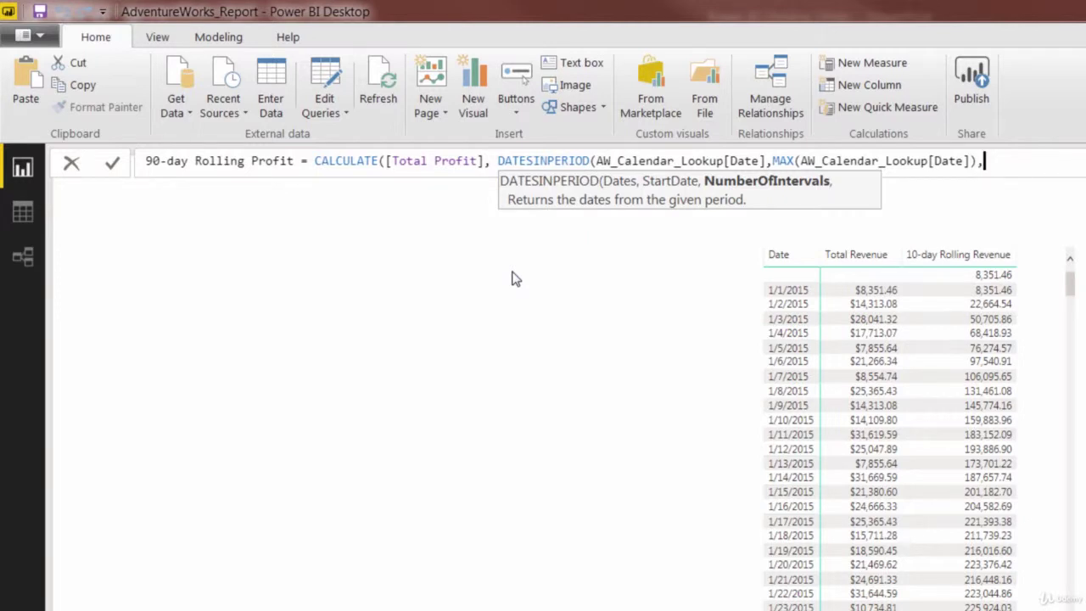
Complete the DATESINPERIOD filter with -90 intervals of DAY, close both functions and commit the 90-day Rolling Profit measure.
{"action": "type", "text": "-90,"}
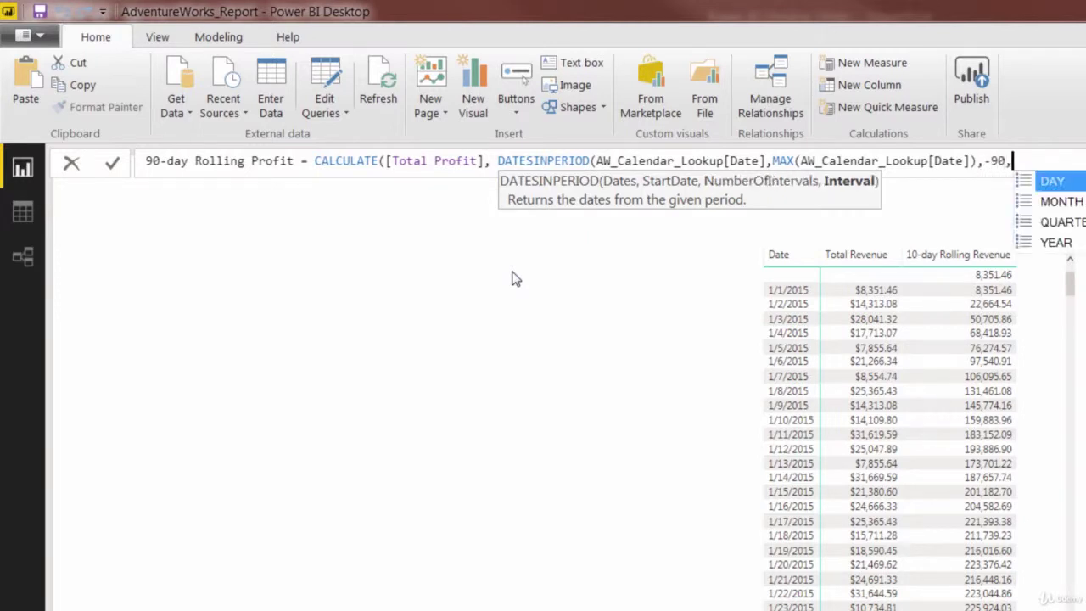
{"action": "type", "text": "DAY)"}
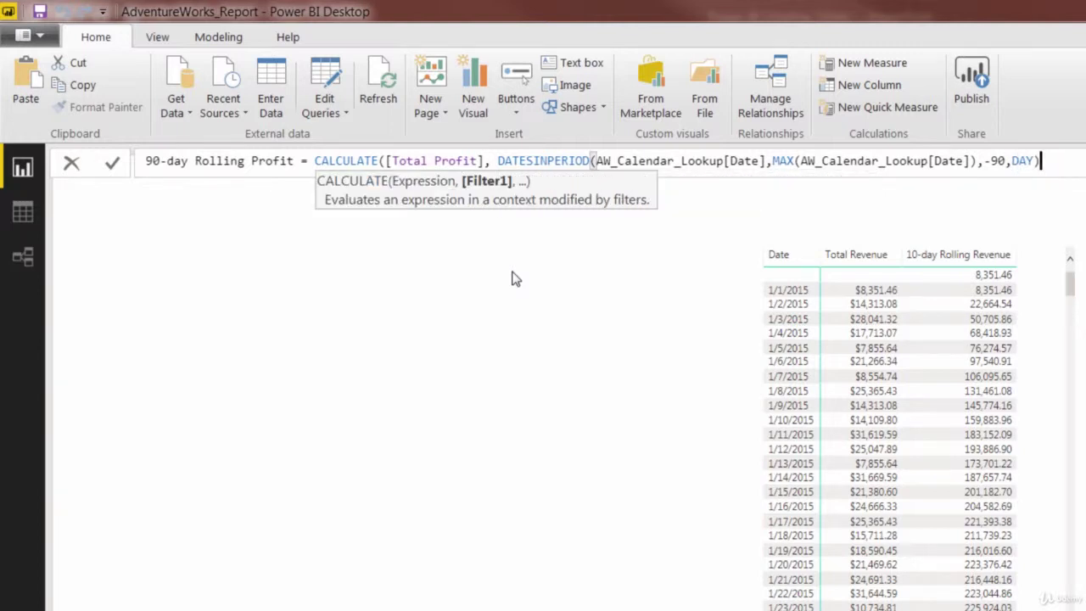
{"action": "type", "text": ")"}
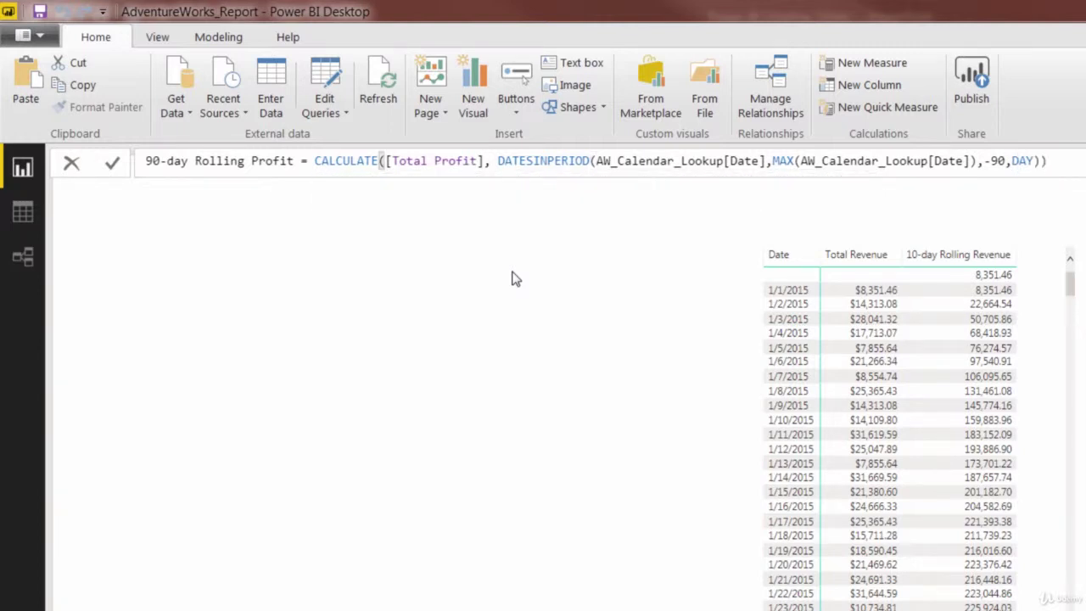
{"action": "key", "text": "Return"}
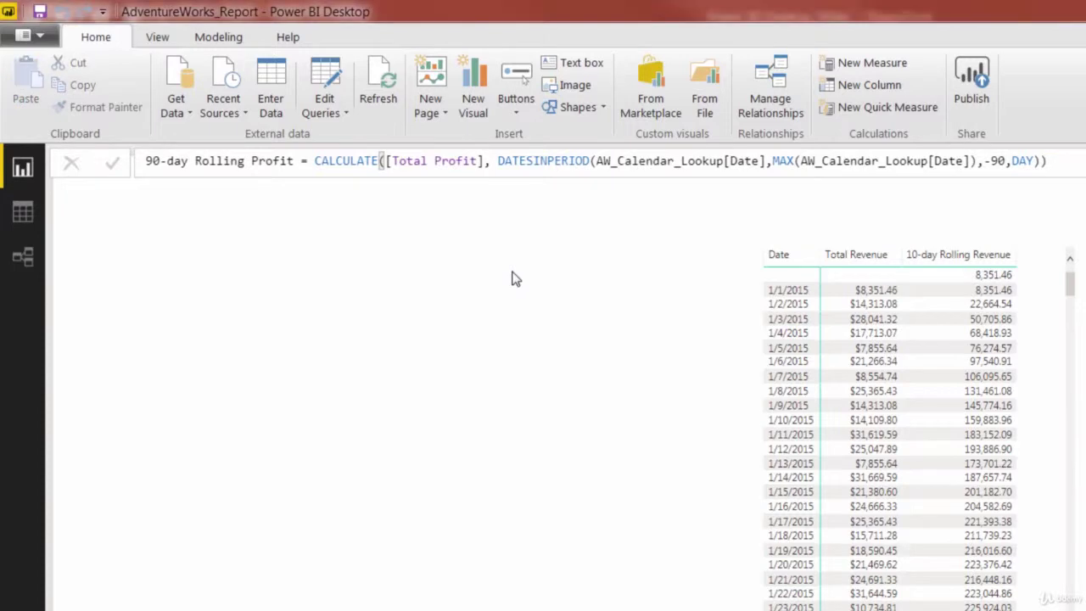